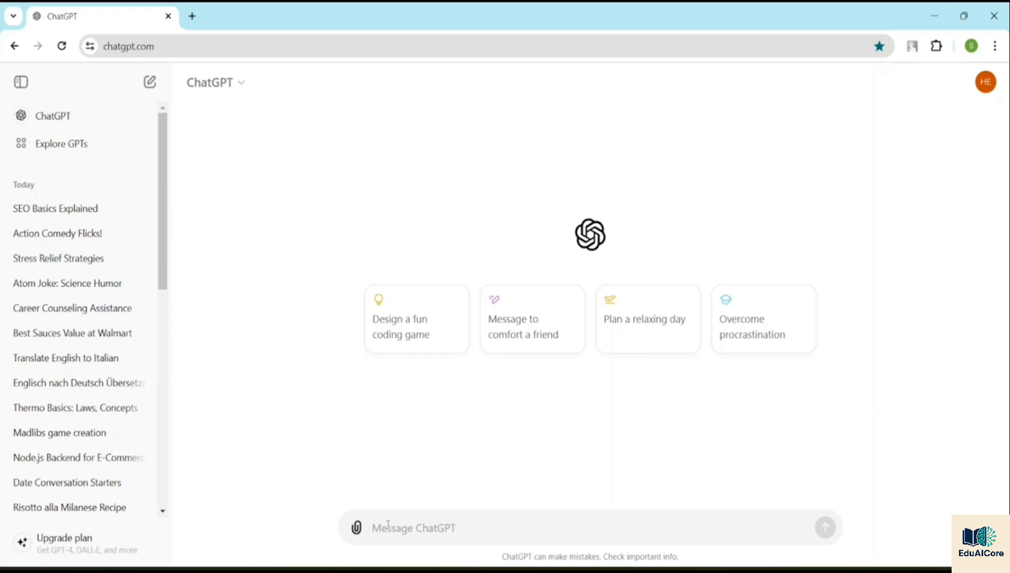
Step: Send the prompt "Act as a keyword research tool" in a new chat
text(Act as a keyword research)
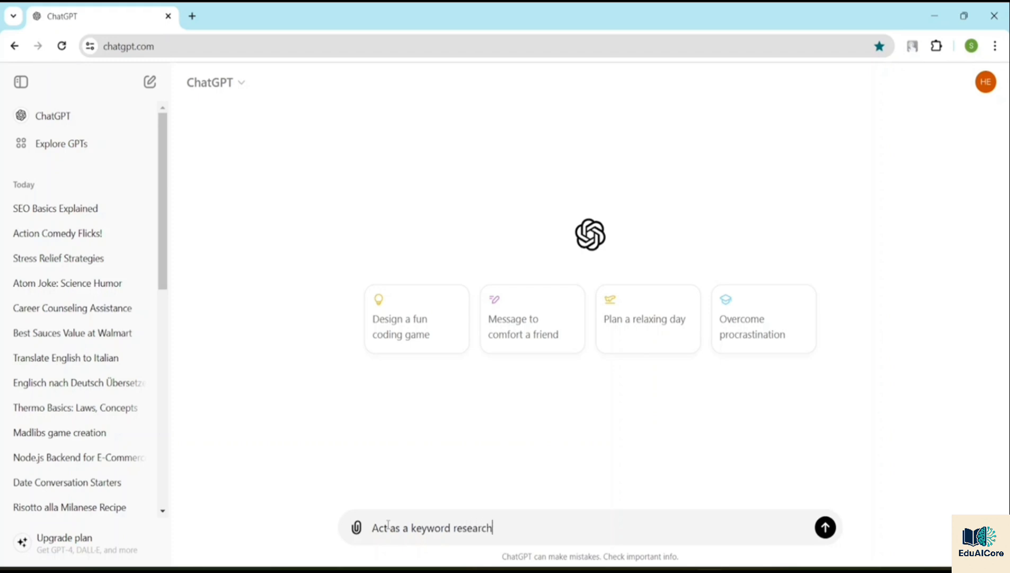
text( tool)
key(Return)
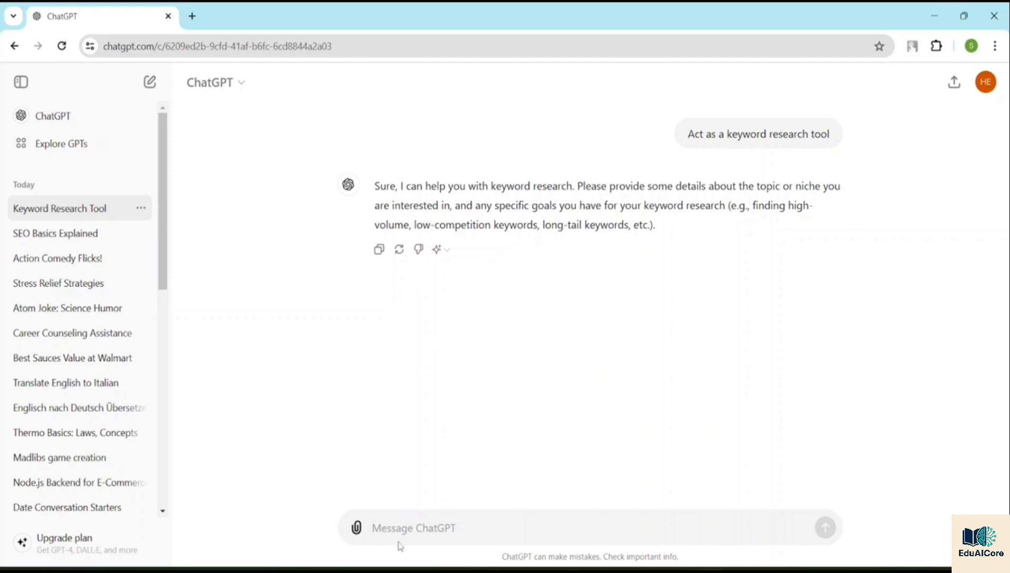
Step: Send the follow-up message "I will provide you a seed word"
text(I)
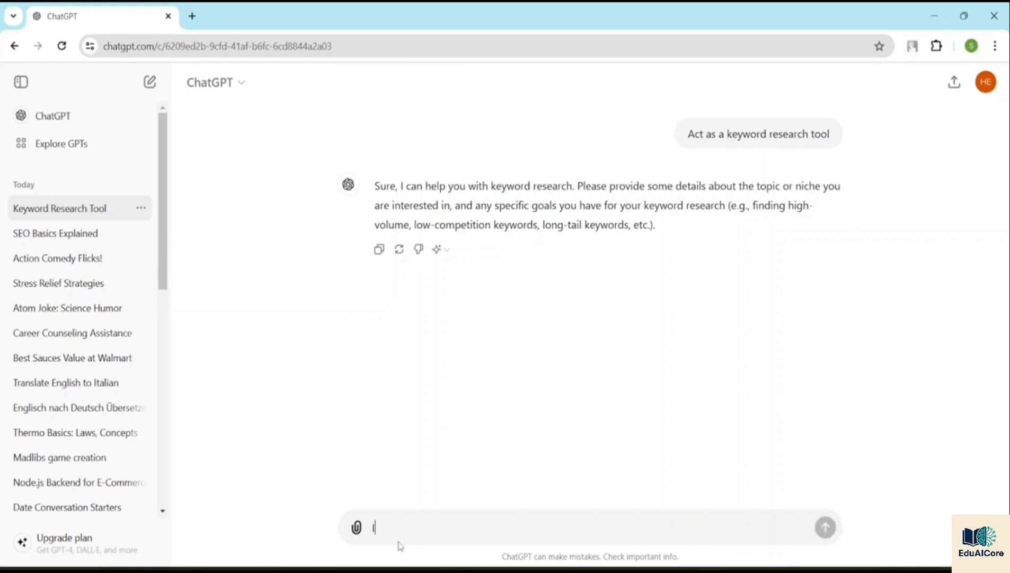
text( will )
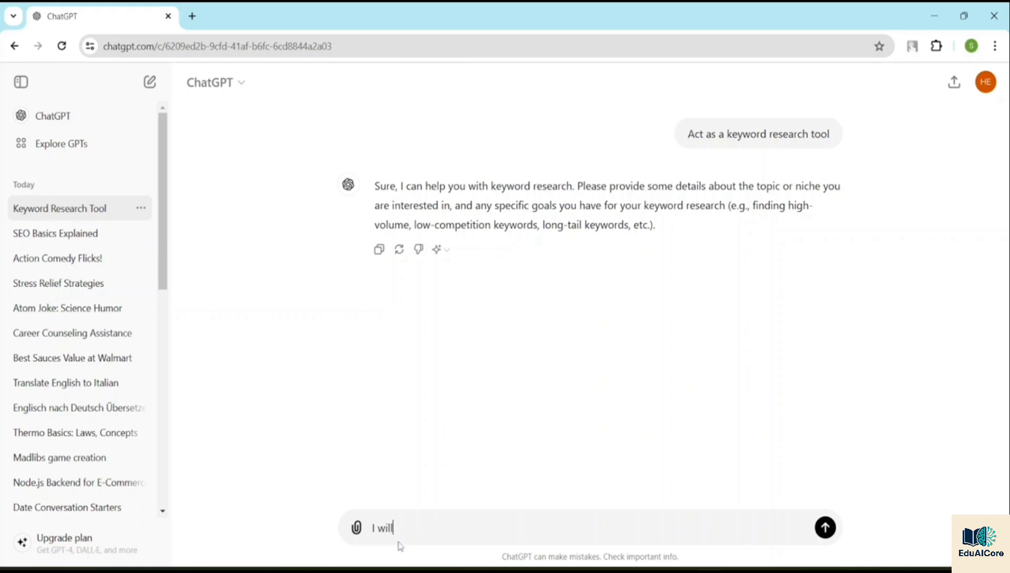
text(provide  youma seed w)
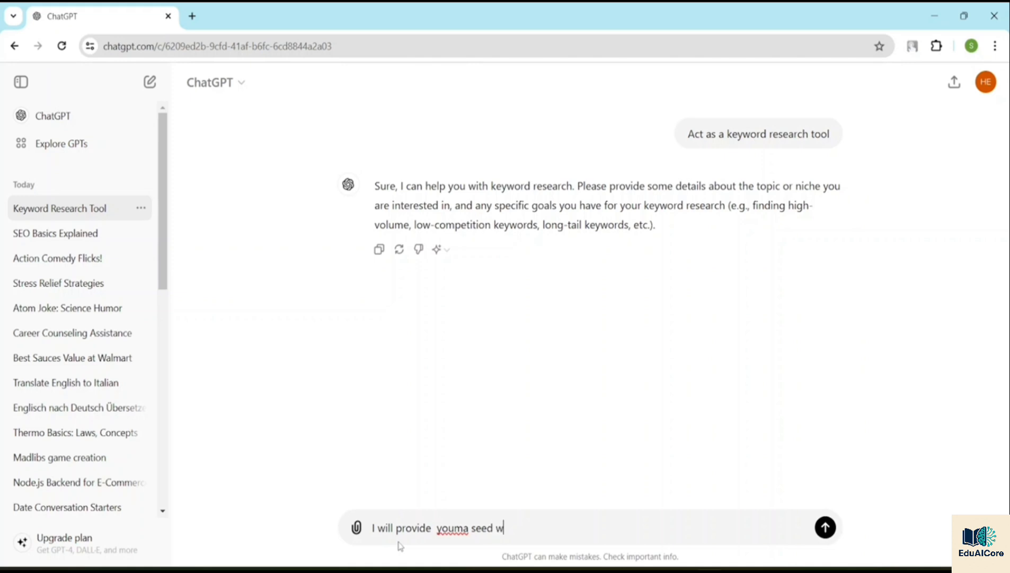
text(ord)
key(BackSpace)
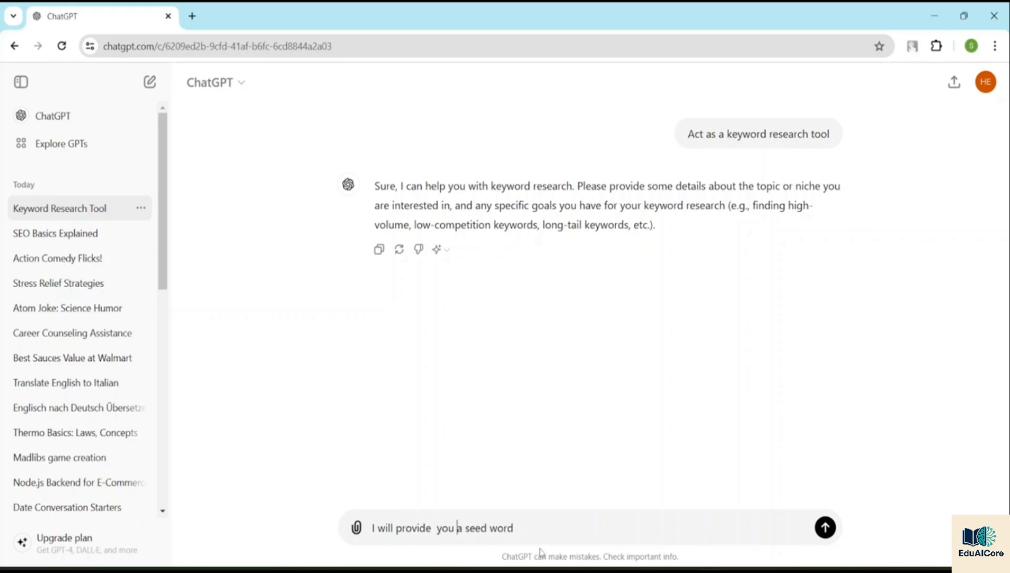
click(531, 530)
key(Return)
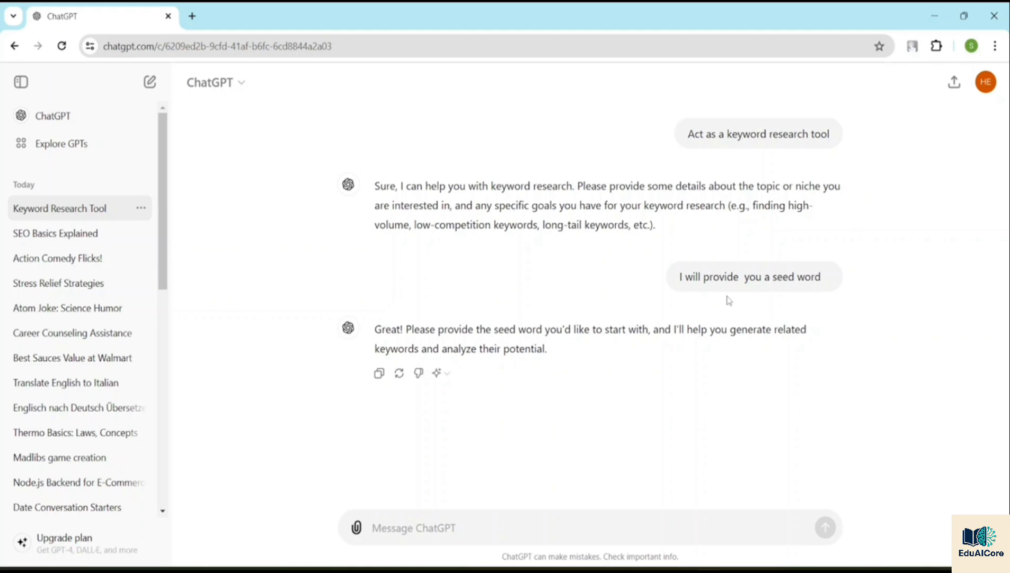
Step: Begin the next message with "You will provide me with 1. A list of 20 long tailed keywords"
text(You wil)
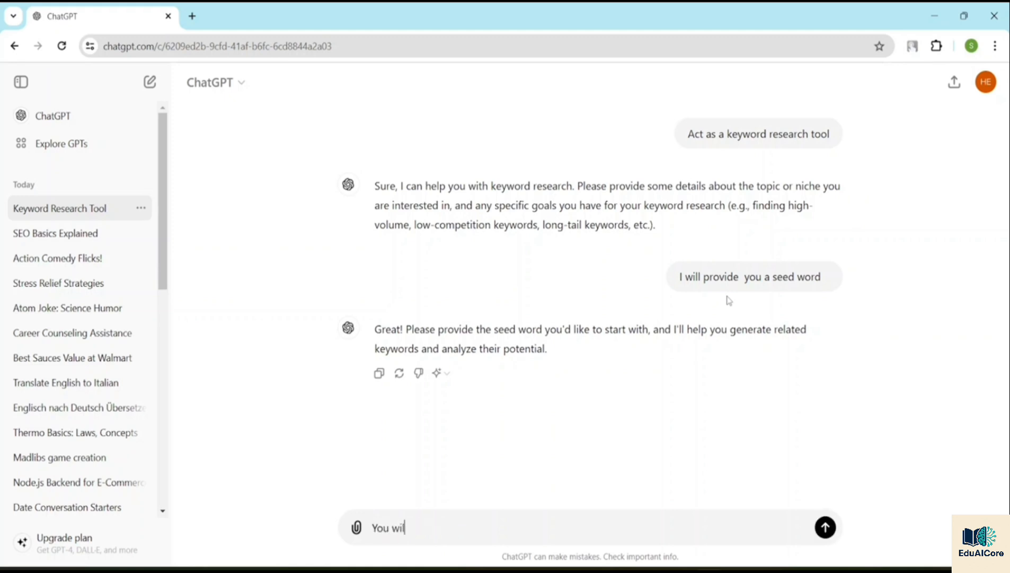
text(l provide me with 1.)
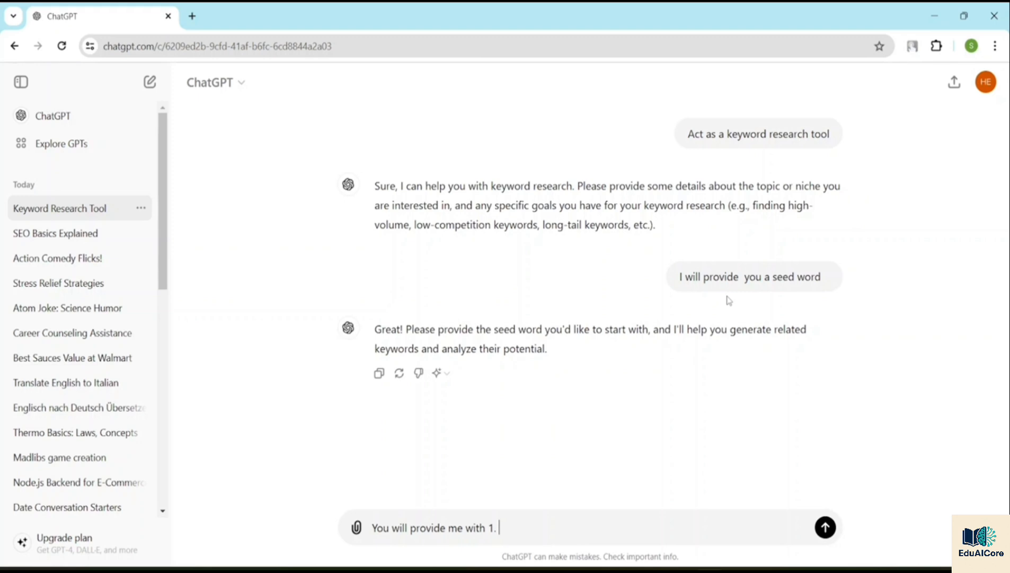
text( A list of 20 long tail)
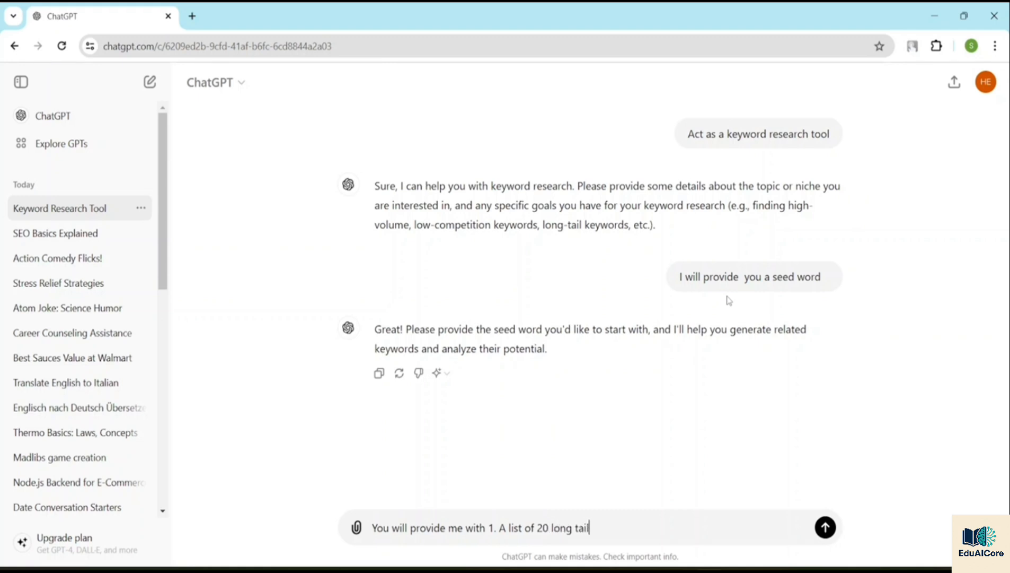
text(ed )
text(k)
text(ey)
text(words)
text( 2)
text(.)
text( Lon)
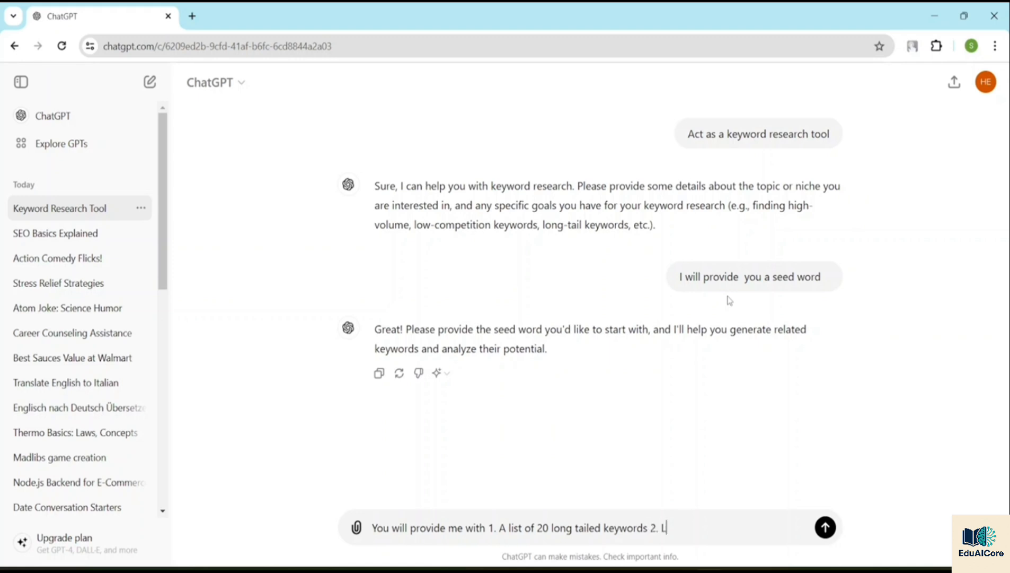
Step: Add a second item to the message, requesting "List of 20 long tailed keywords generated during step 1"
key(BackSpace)
key(BackSpace)
text(ist of 20 lontg ta)
key(BackSpace)
key(BackSpace)
key(BackSpace)
key(BackSpace)
key(BackSpace)
text(g tailoed )
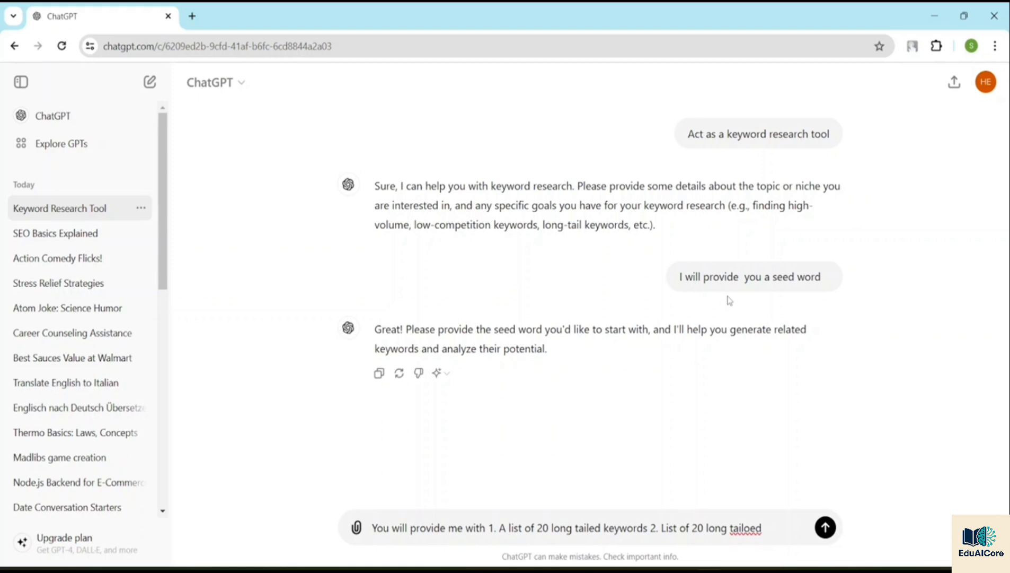
text(keyw)
text(ords)
text( gen)
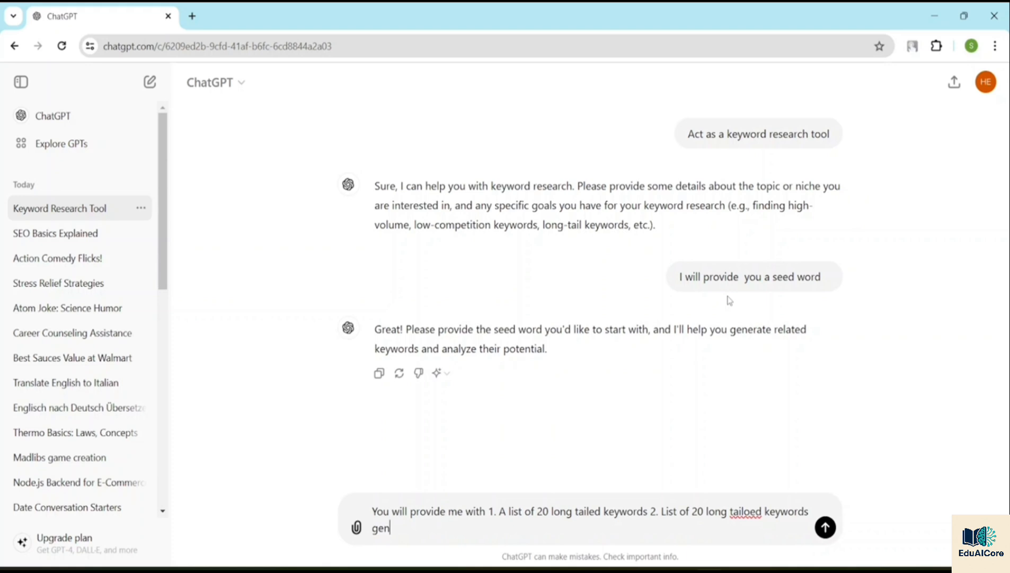
text(eratwed during )
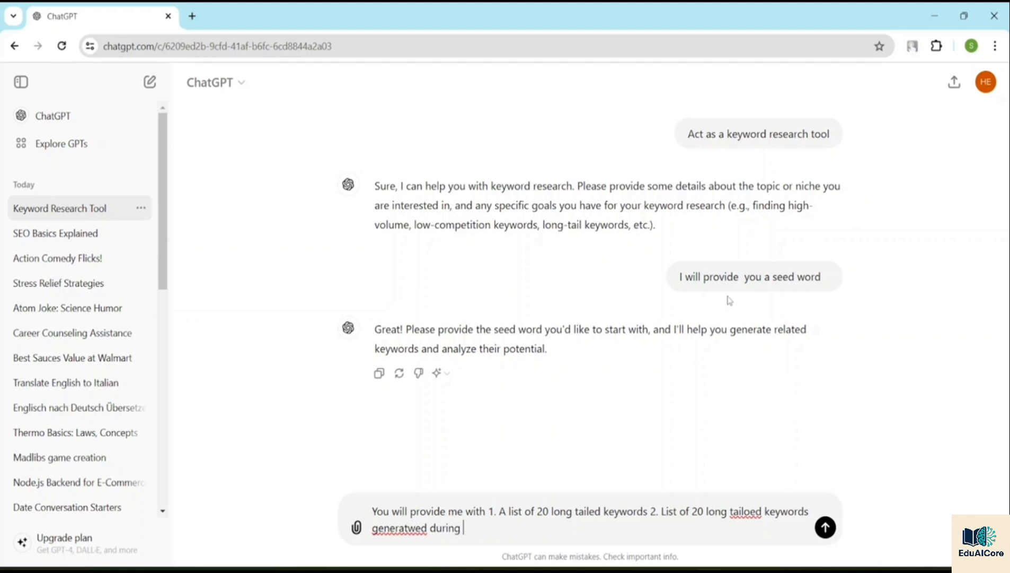
text(step 1 with geogr)
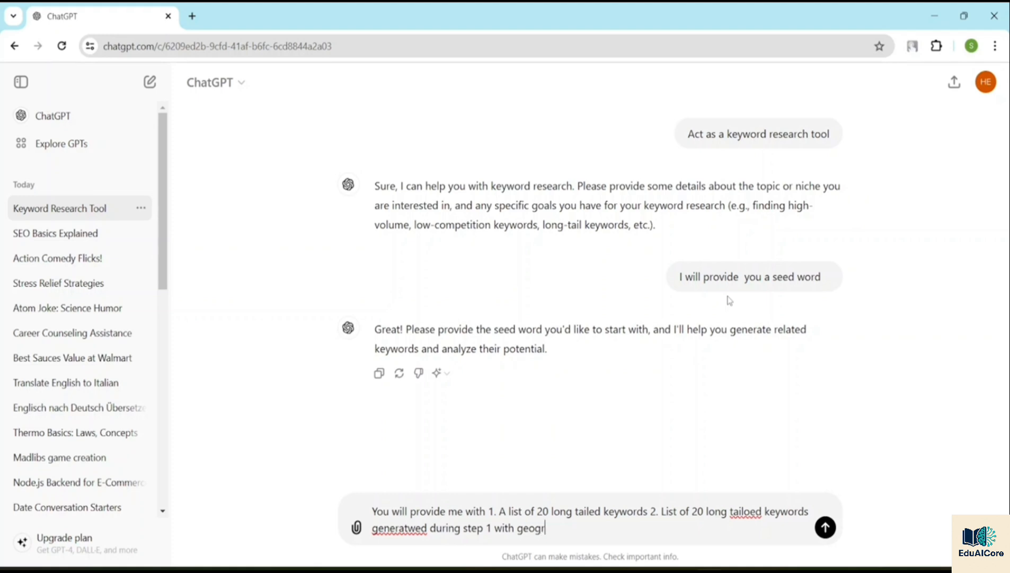
text(aphical modifier)
Step: Extend the second item with the words 'with geographical modifier " near this city"'
text(")
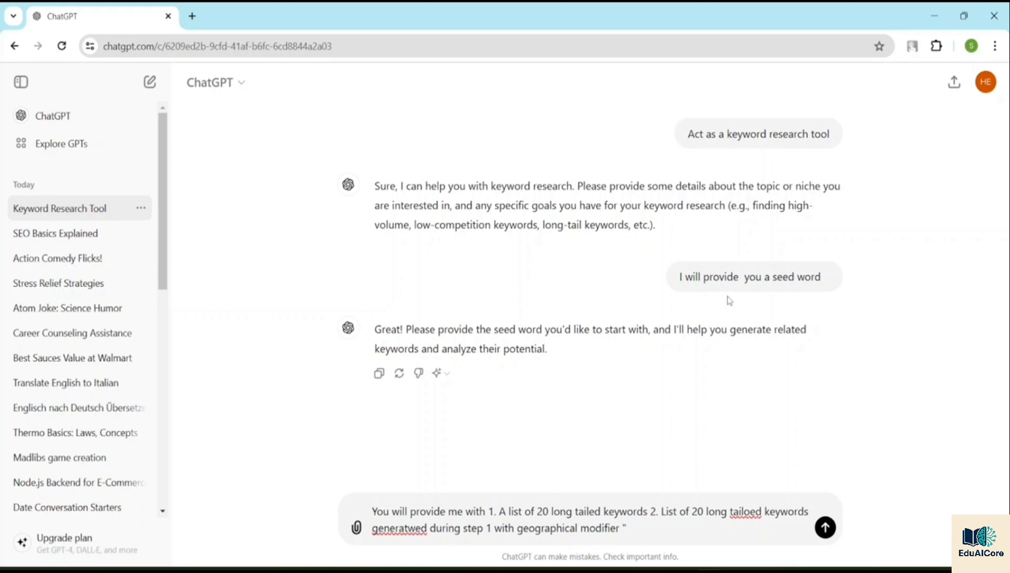
text( near this city".List of ci)
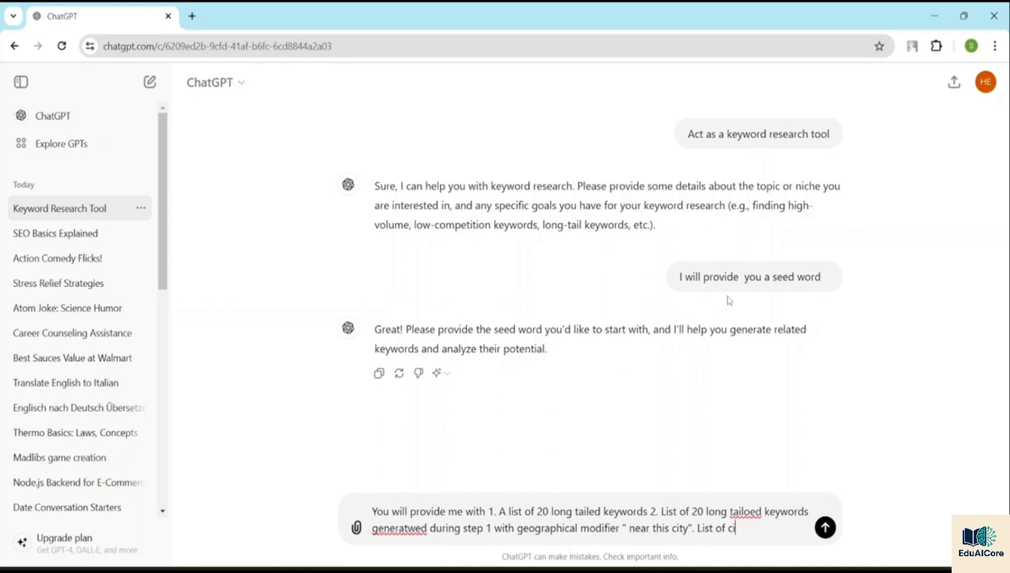
Step: Append the sentence "List of cities are a. Toronto b. Brisbane c. Sydney" to the message
text(ties are a. Toront)
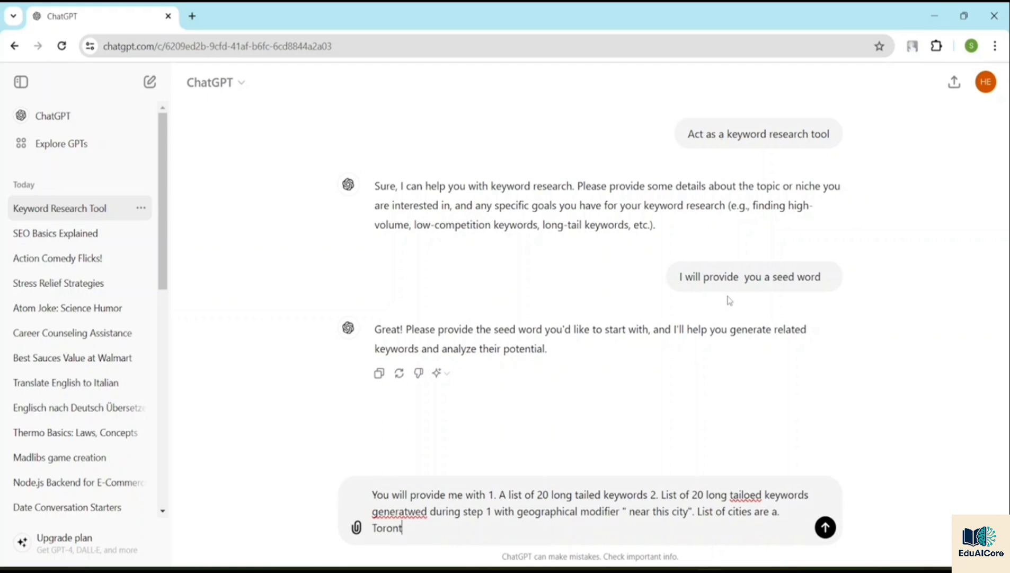
text(o )
text(b)
text(.)
text( B)
text(r)
text(isbane)
text( c)
text(. s)
text(Sy)
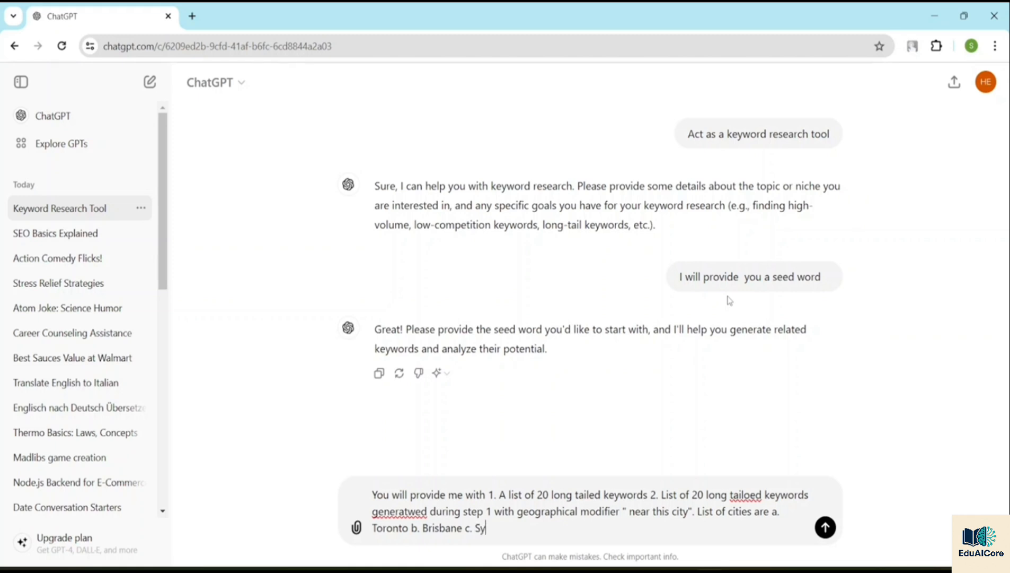
text(dney)
Step: Tidy the city list by removing the spaces after the letters, giving "a.Toronto", "b.Brisbane" and "c.Sydney"
click(374, 528)
key(BackSpace)
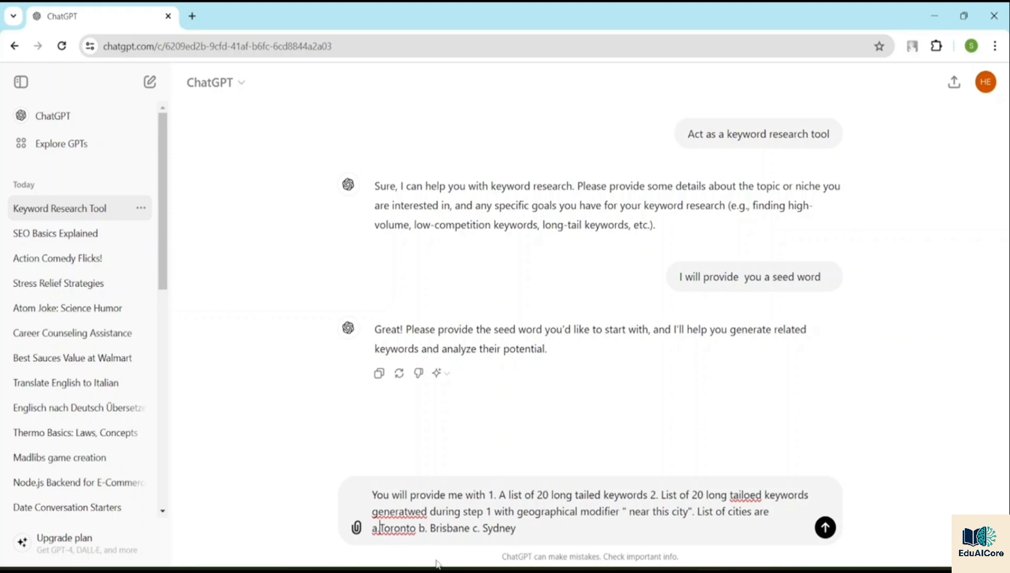
double_click(430, 528)
click(430, 528)
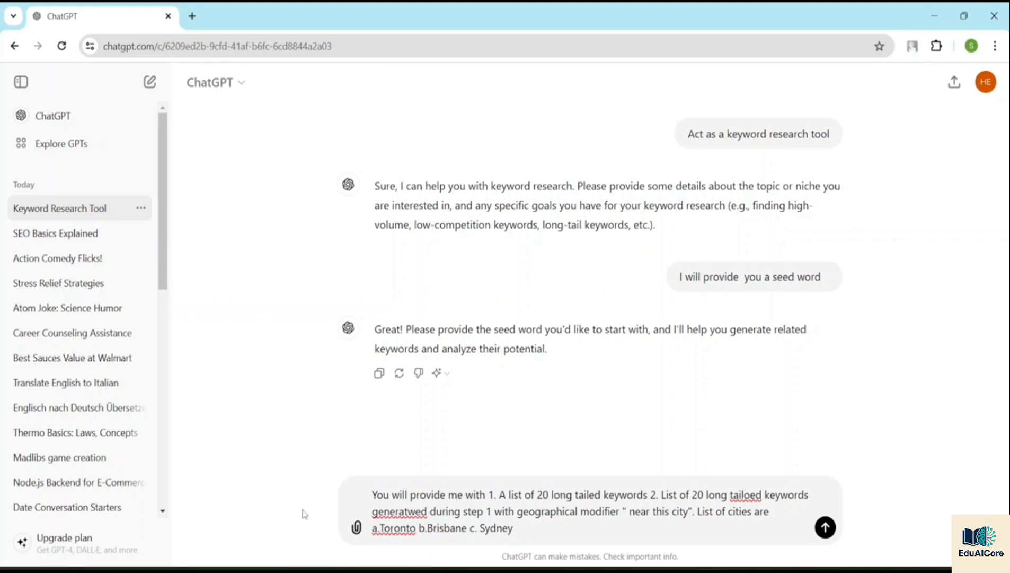
key(BackSpace)
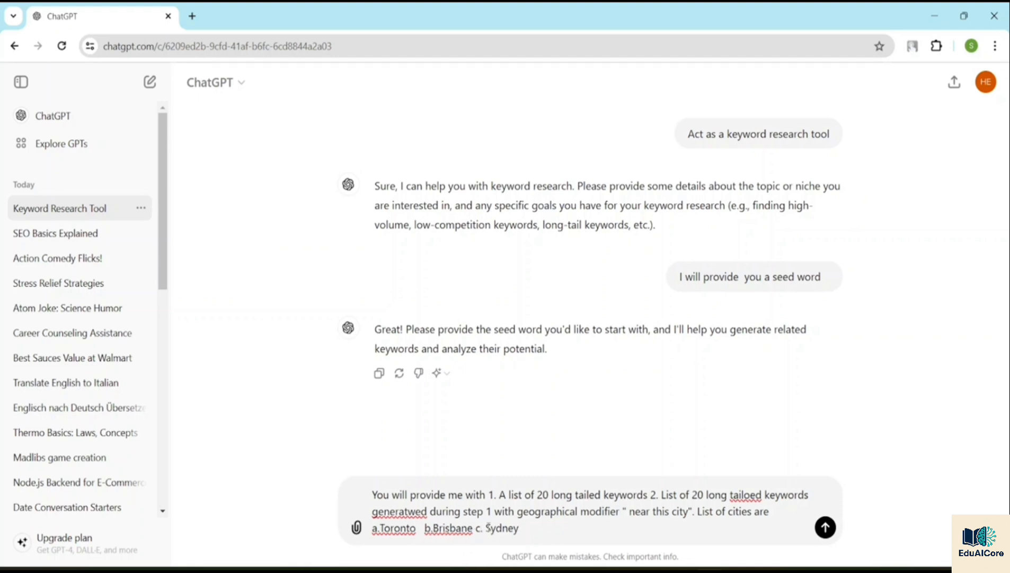
click(486, 527)
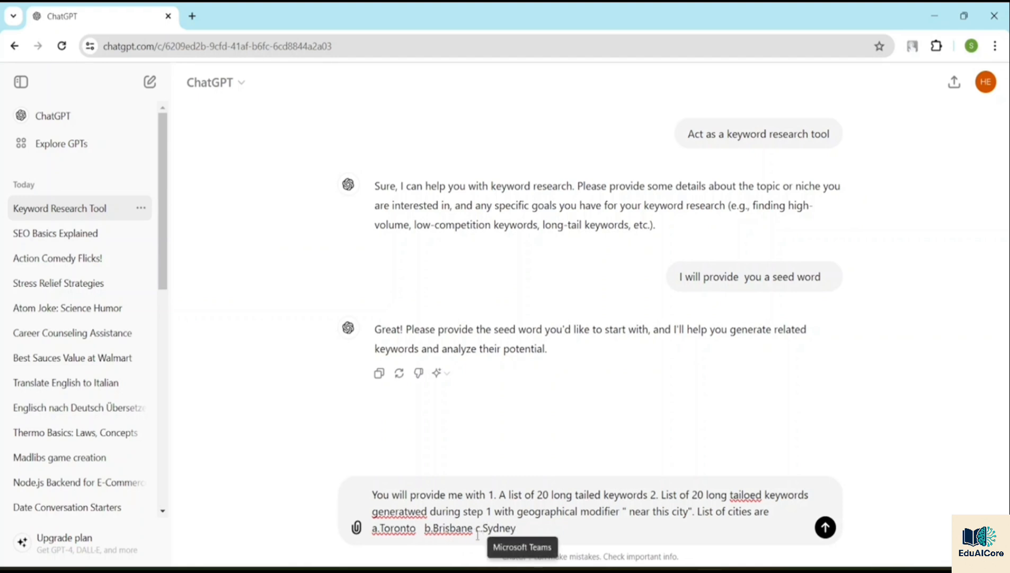
key(BackSpace)
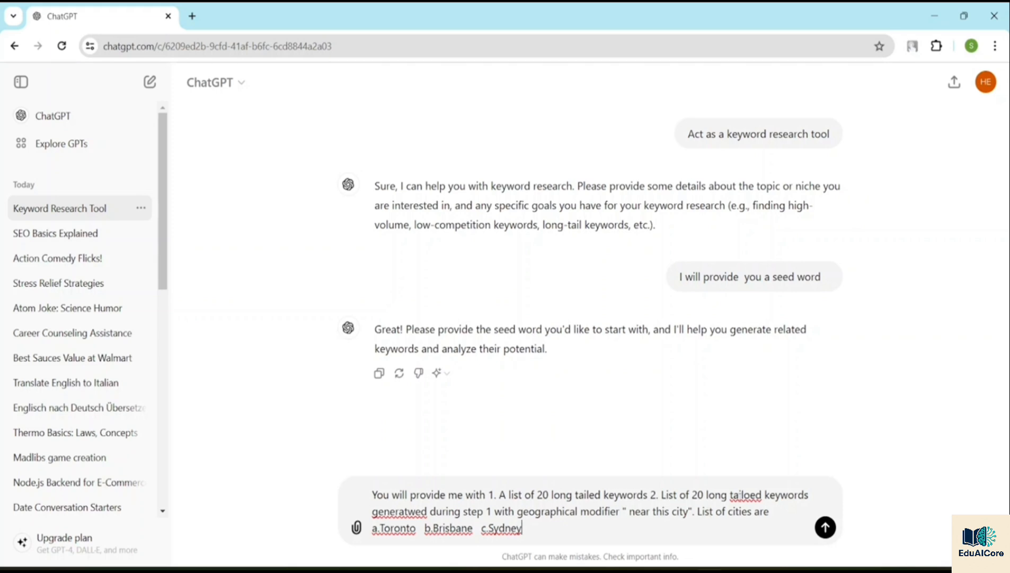
Step: Correct the spelling of "tailed" and "generated" in the second item and send the message
click(751, 494)
key(BackSpace)
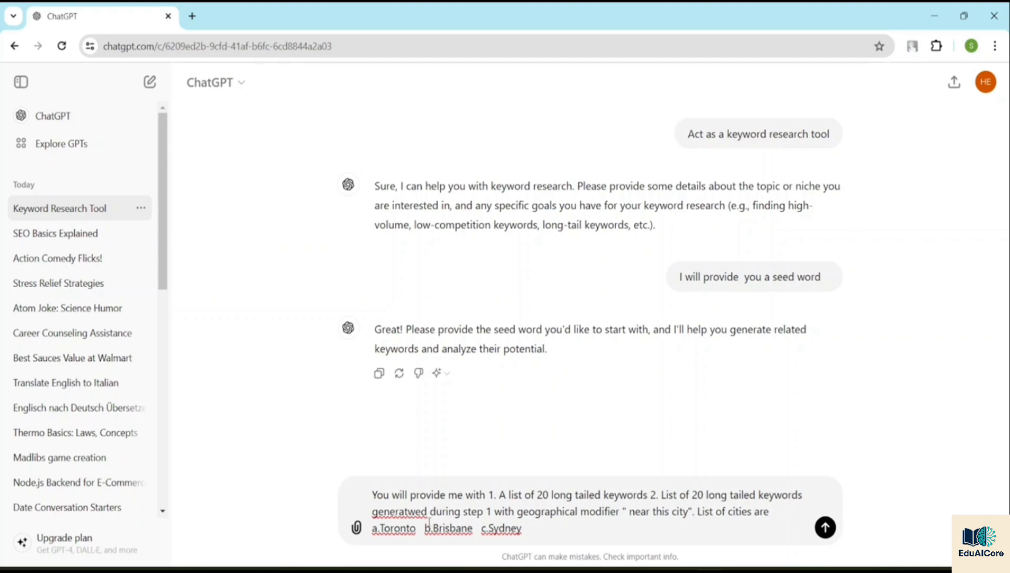
click(416, 511)
key(Delete)
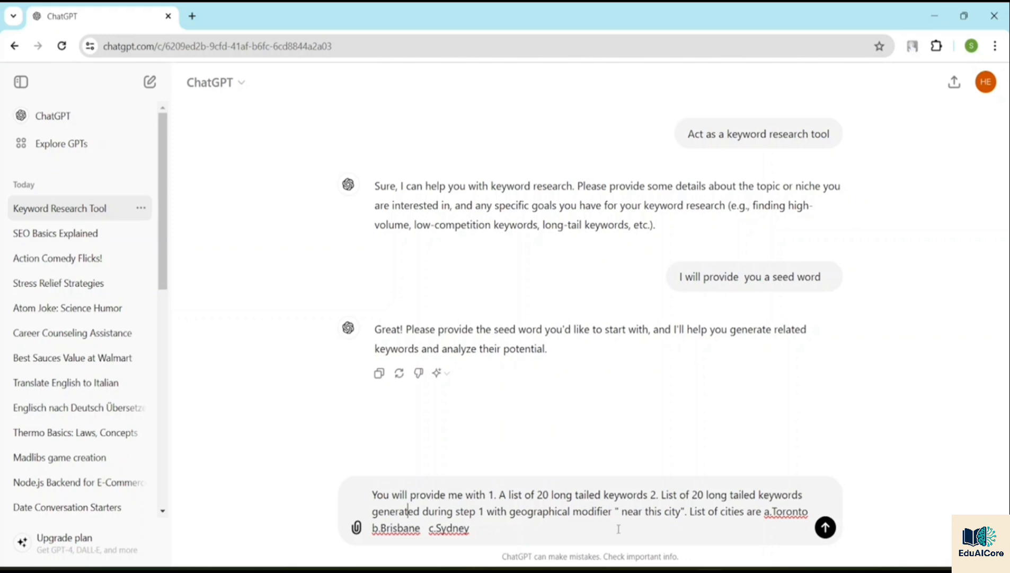
click(826, 528)
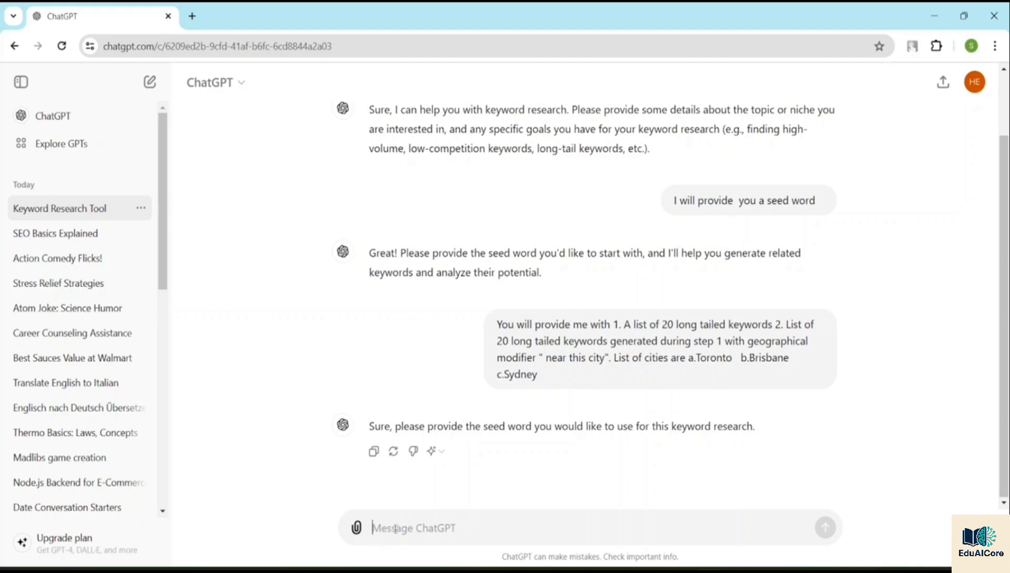
Step: Send "Software Engineer" as the seed word
text(So)
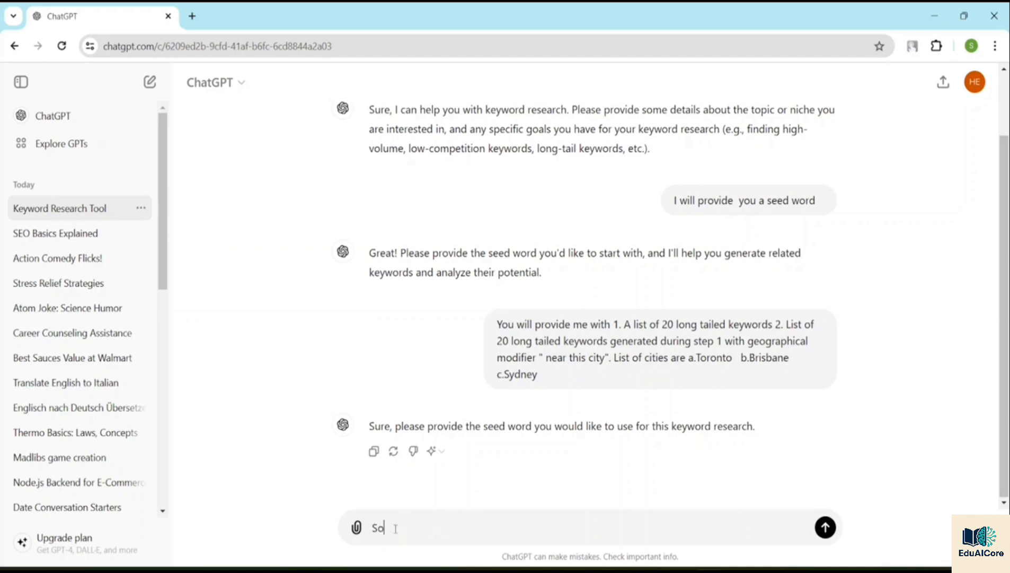
text(ftware Engineer)
key(Return)
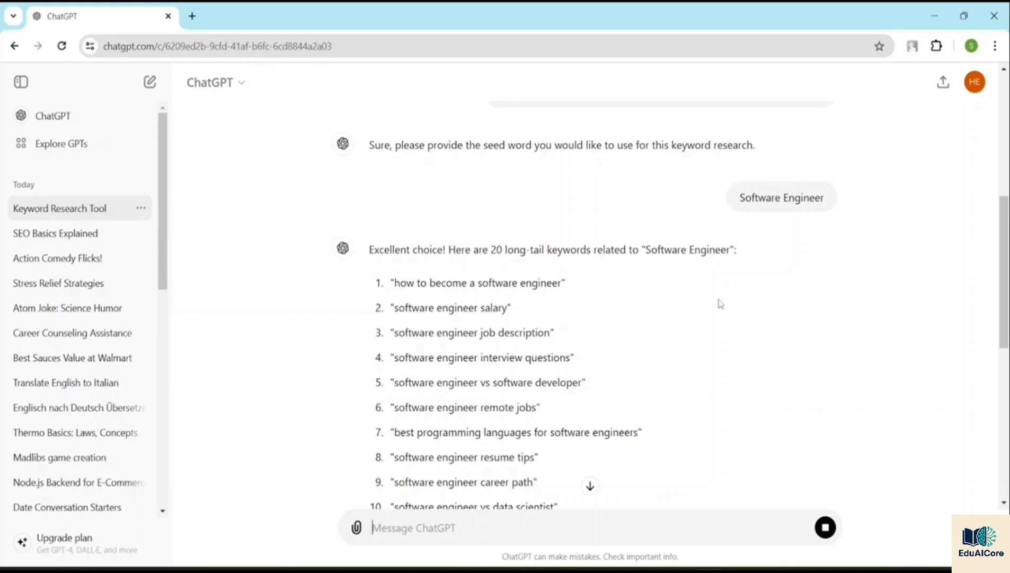
Step: Review the generated long-tail keywords for the seed word and the location-based lists for Toronto and Brisbane
scroll(477, 337, down, 5)
scroll(490, 324, up, 3)
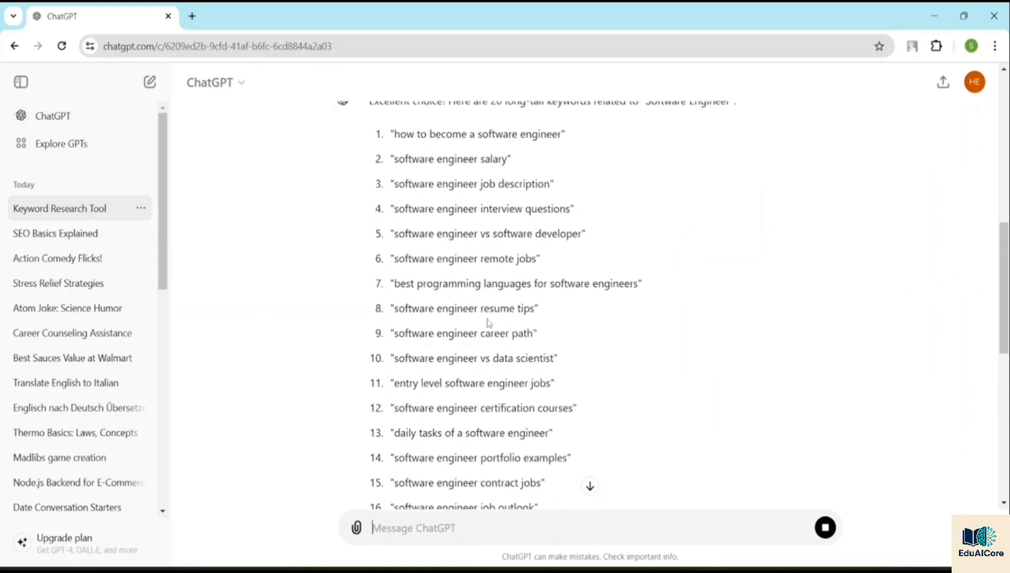
scroll(360, 207, up, 1)
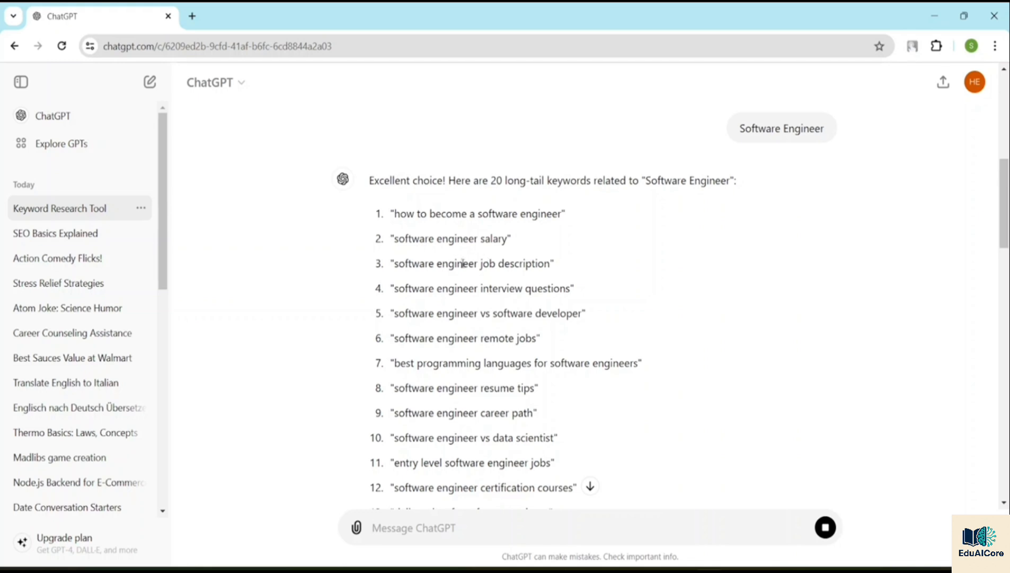
scroll(460, 260, down, 1)
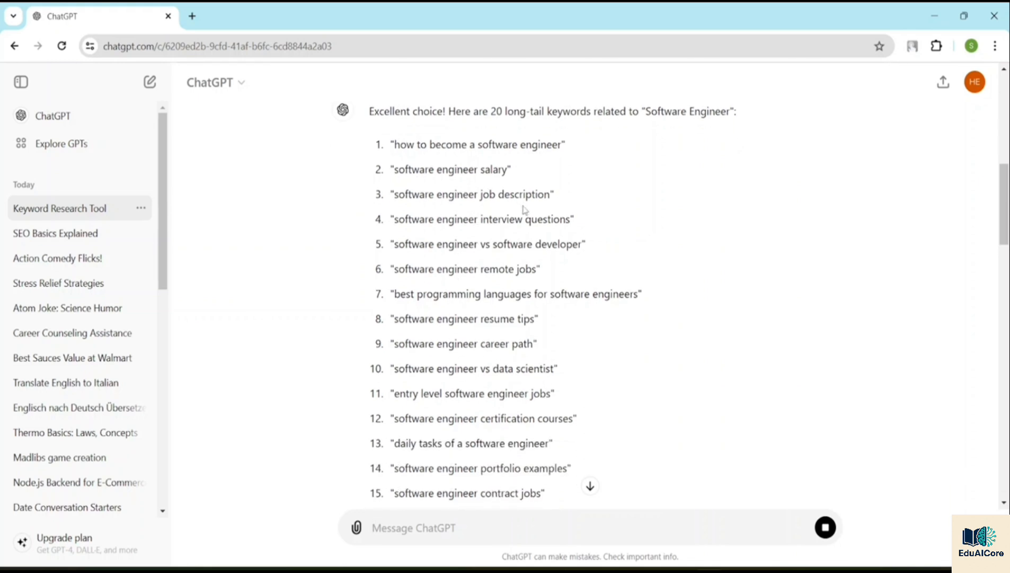
scroll(525, 207, down, 1)
scroll(523, 206, down, 2)
scroll(462, 175, down, 4)
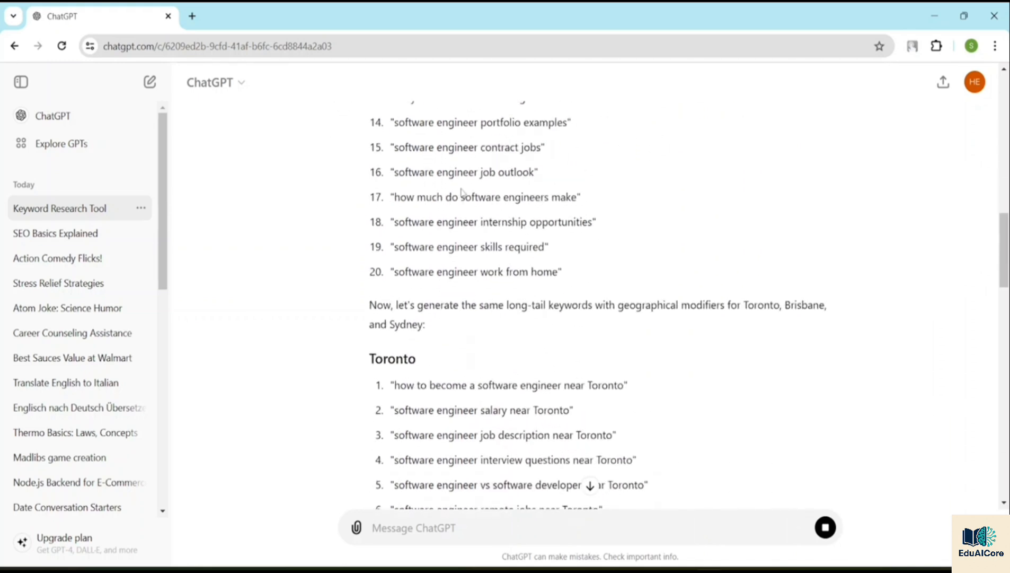
scroll(342, 289, down, 1)
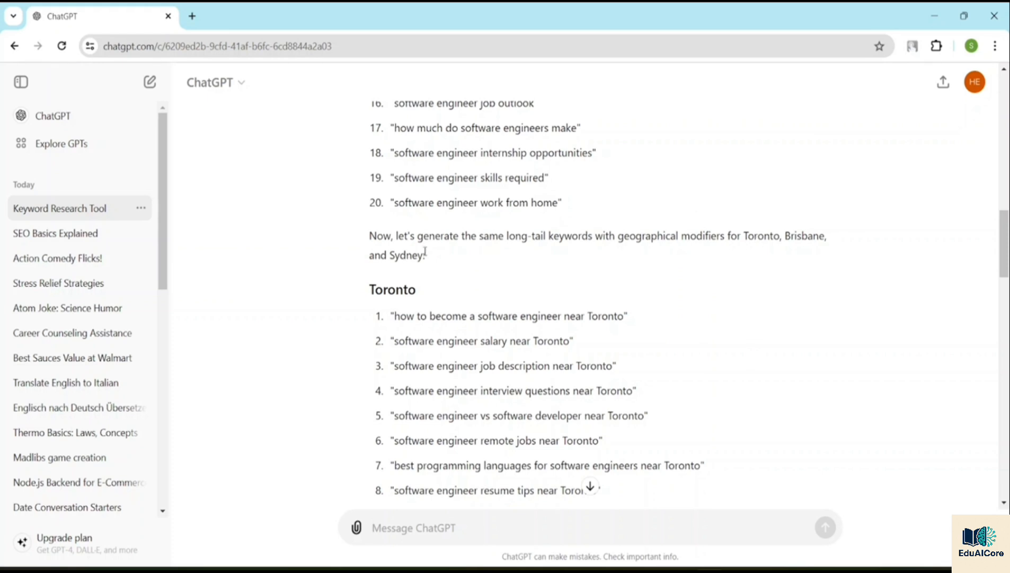
scroll(427, 256, down, 4)
scroll(430, 252, down, 7)
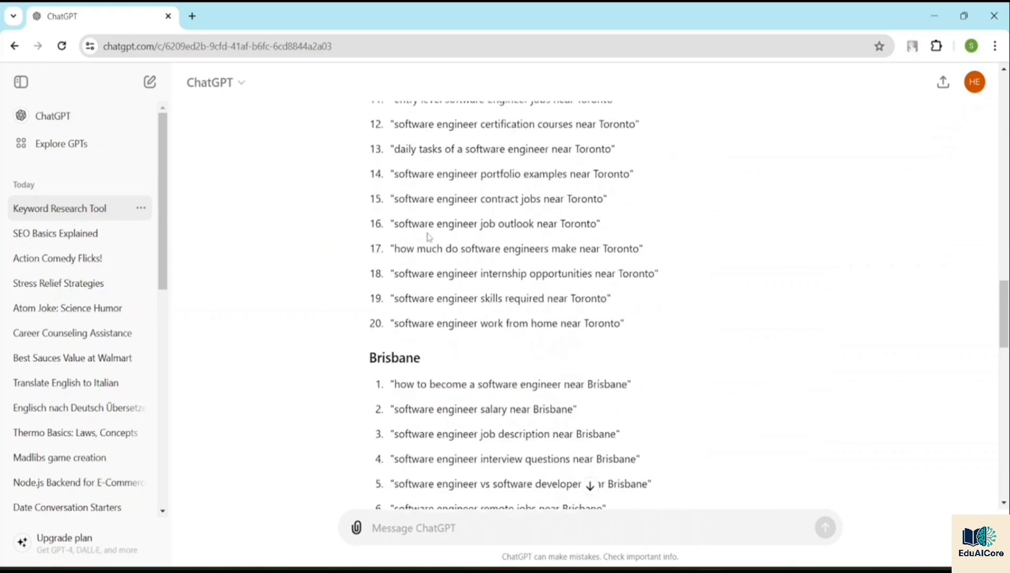
Step: Examine the location-based long-tail keyword lists for Toronto, Brisbane and Sydney
scroll(459, 276, up, 3)
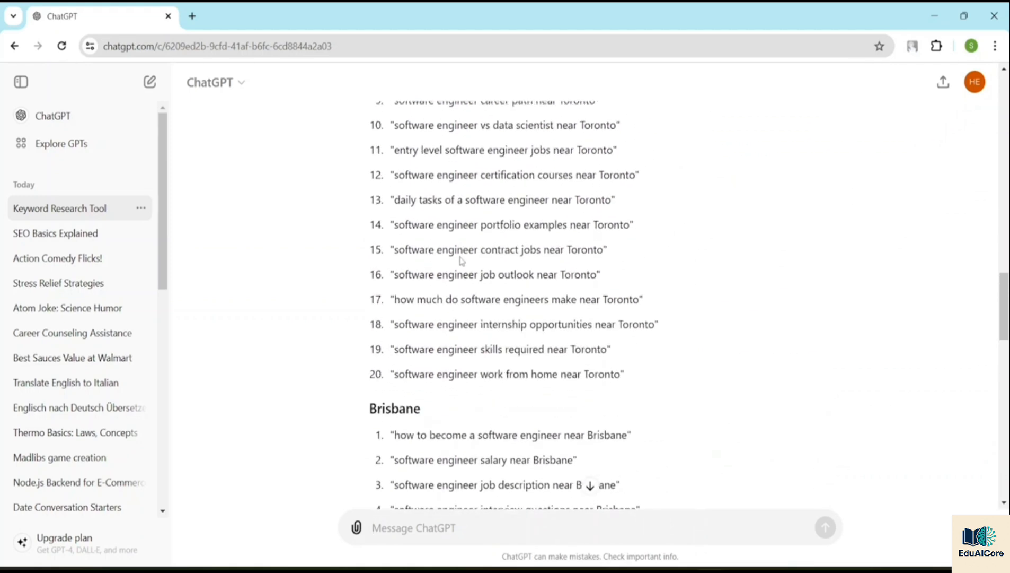
scroll(461, 265, down, 14)
scroll(461, 258, down, 5)
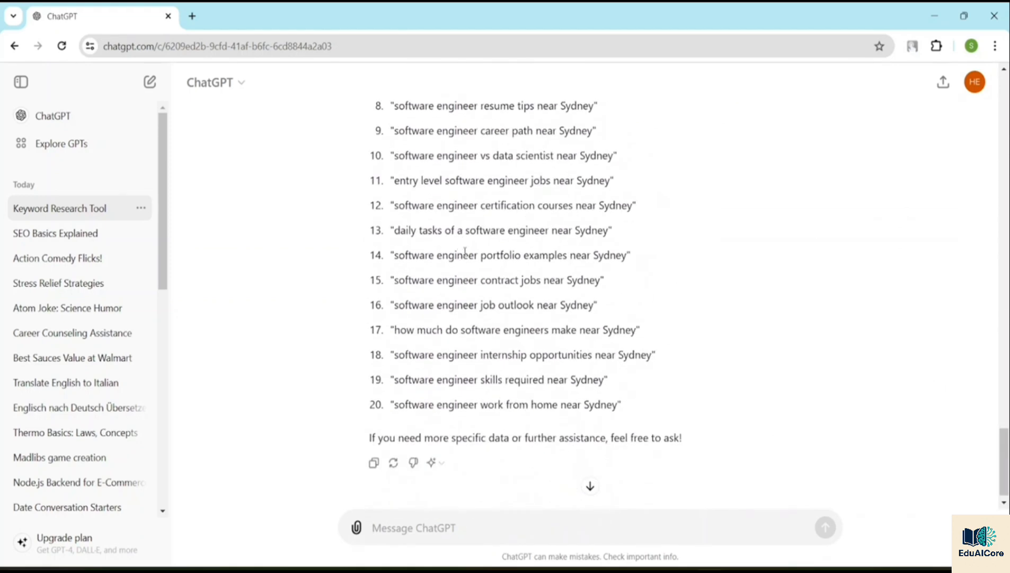
scroll(464, 256, up, 14)
scroll(467, 252, up, 9)
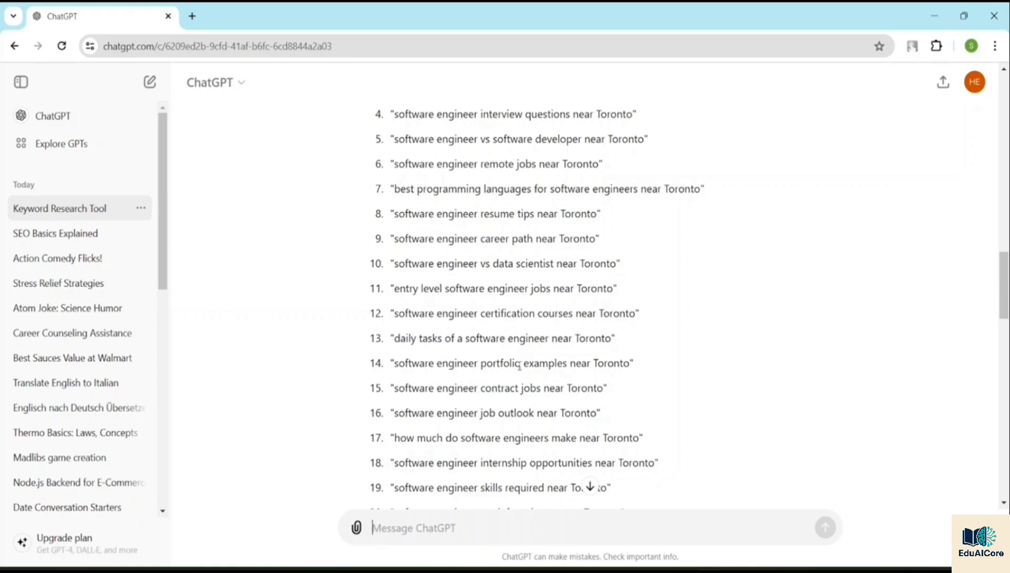
scroll(520, 366, down, 8)
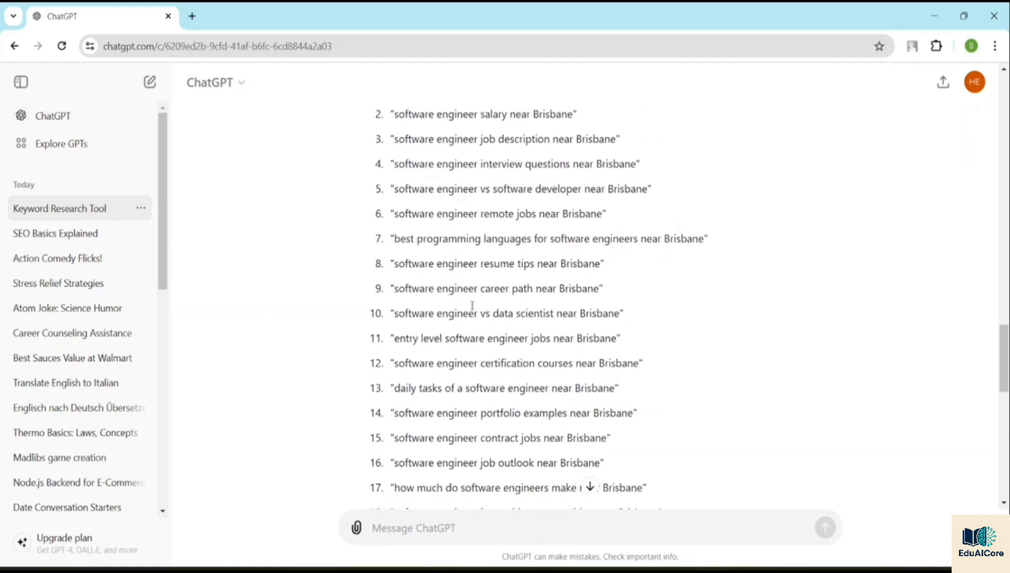
scroll(474, 313, down, 9)
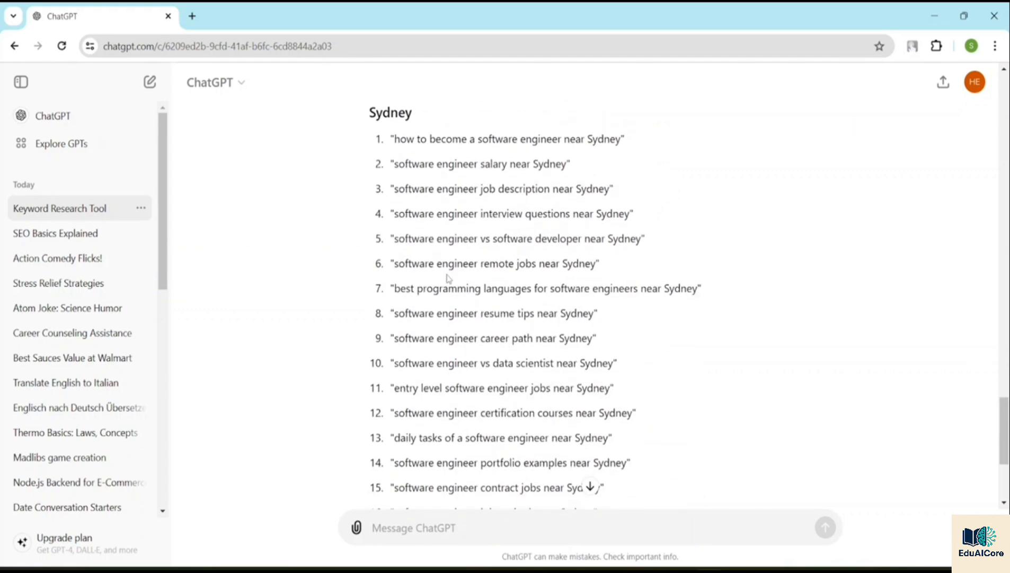
scroll(447, 278, down, 5)
scroll(497, 238, up, 12)
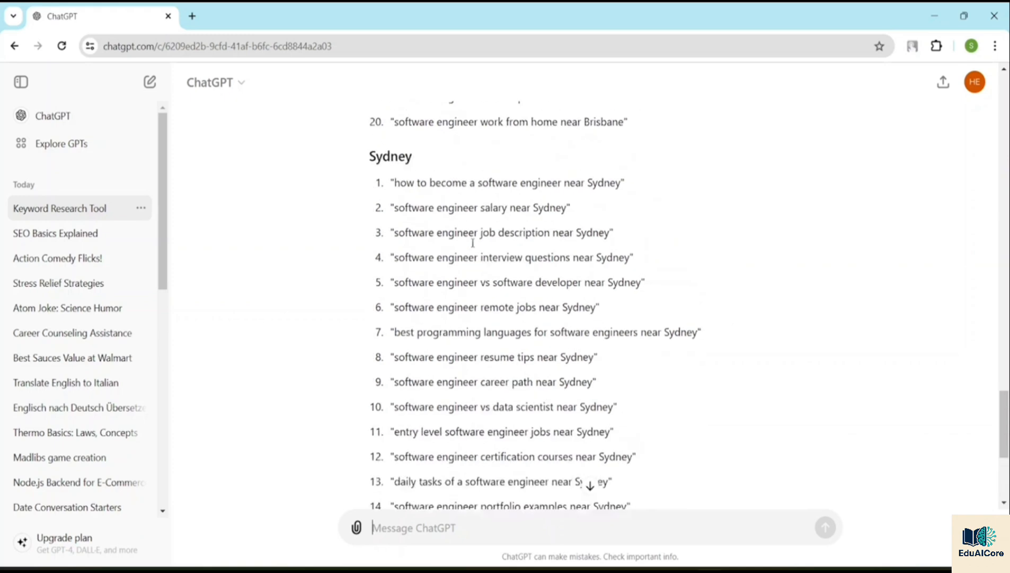
Step: Review the whole reply again, from the general "Software Engineer" keywords to the Sydney list and back up to the original request
scroll(498, 238, up, 20)
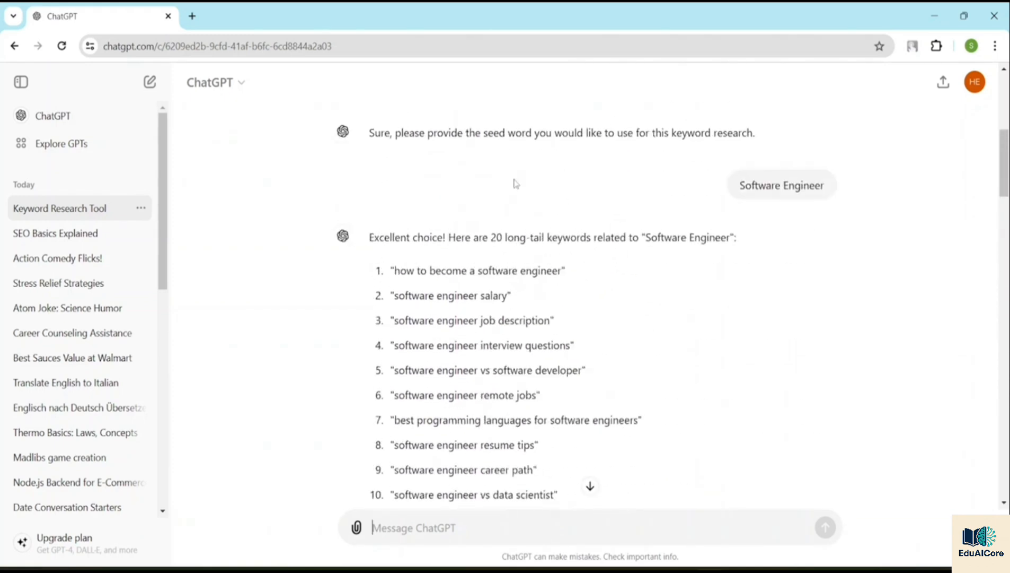
scroll(515, 193, down, 5)
scroll(518, 212, down, 8)
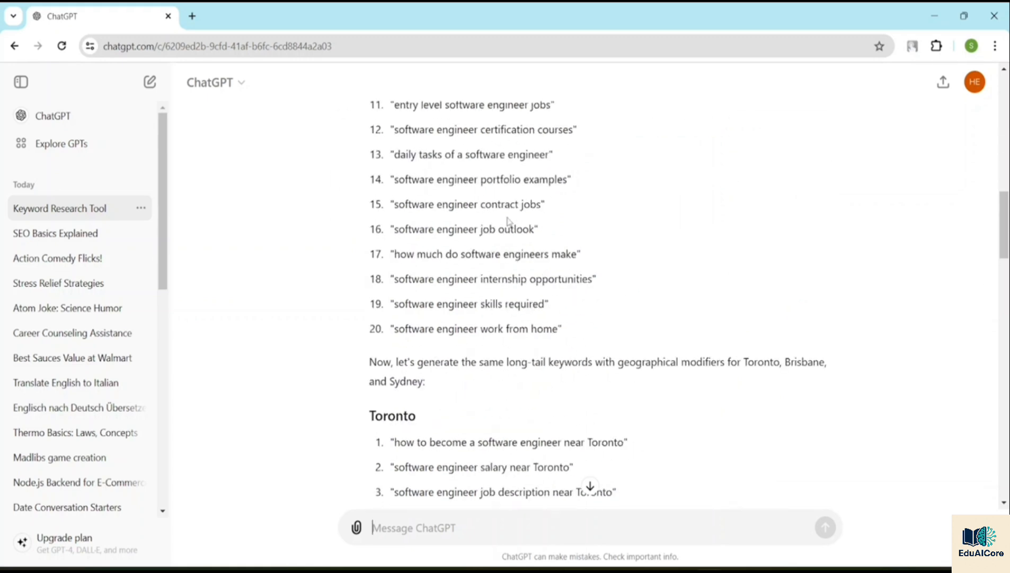
click(590, 486)
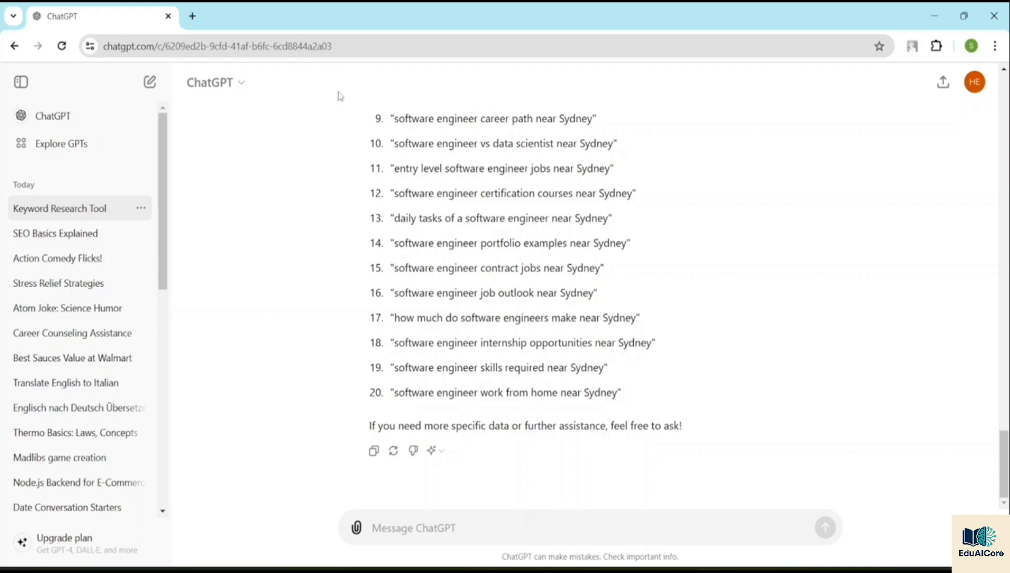
scroll(455, 232, up, 20)
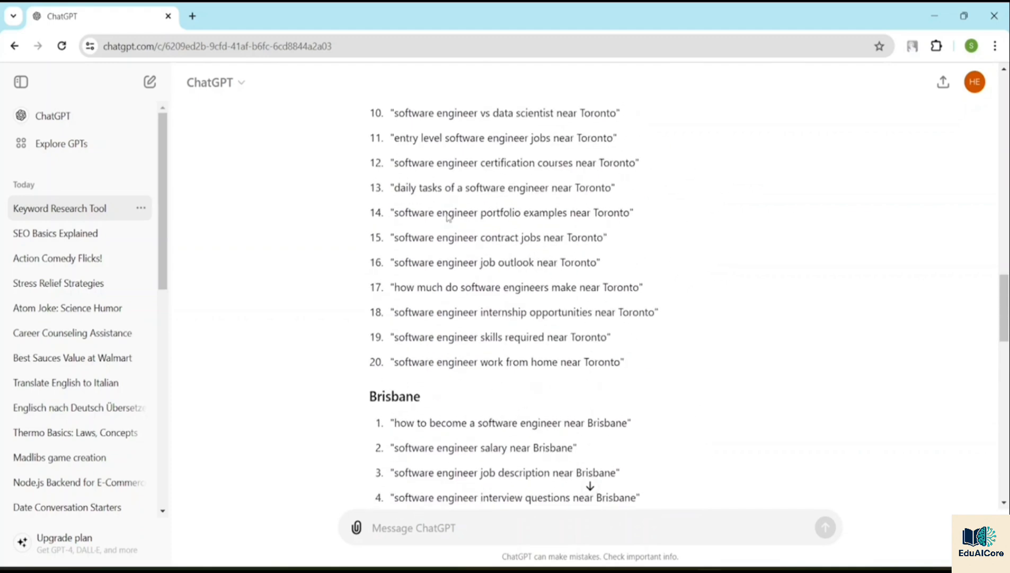
scroll(443, 172, up, 15)
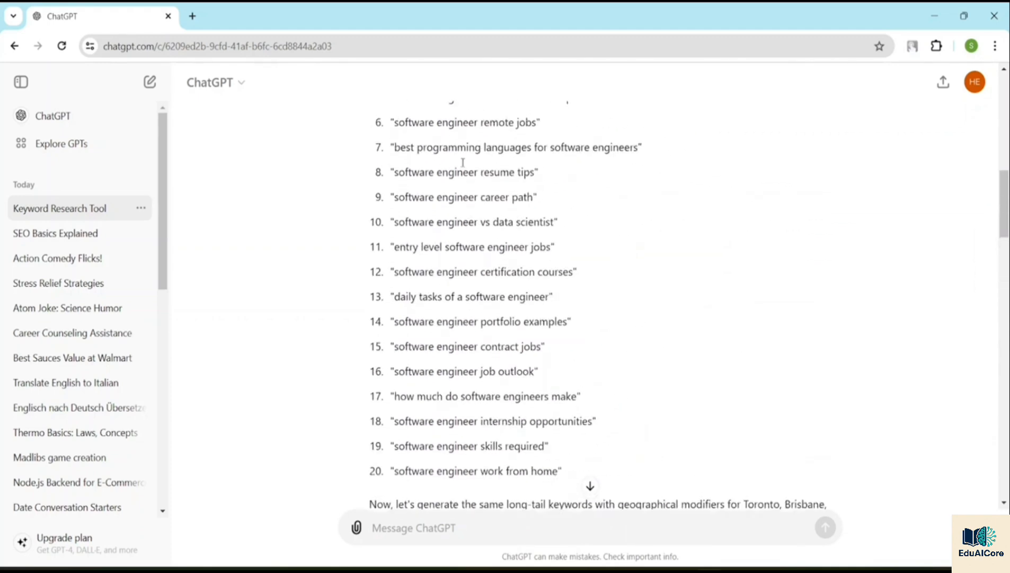
scroll(466, 168, down, 4)
scroll(466, 171, up, 5)
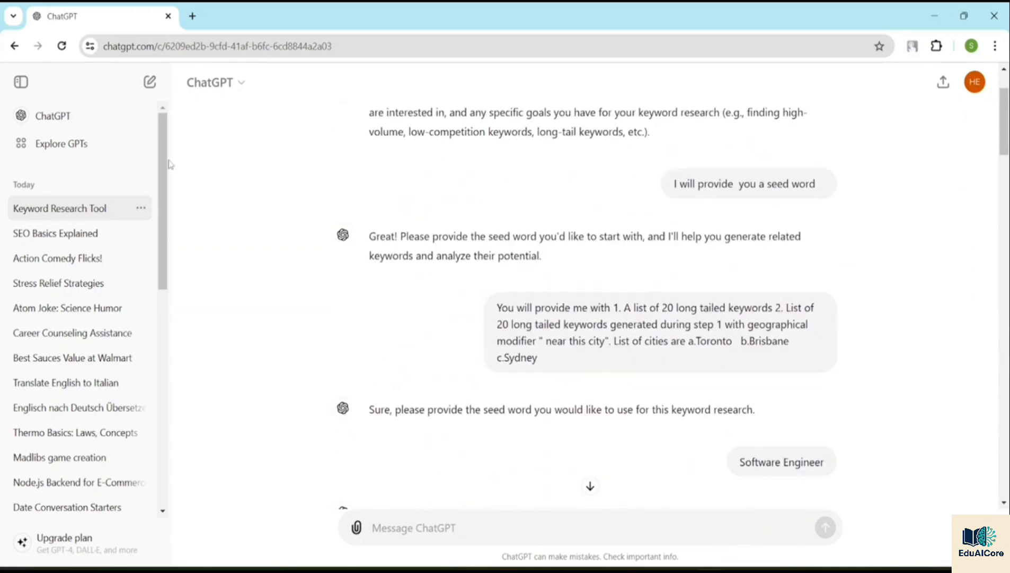
Step: Start a new chat and send the prompt "Act as a Keyword Research Tool"
click(66, 119)
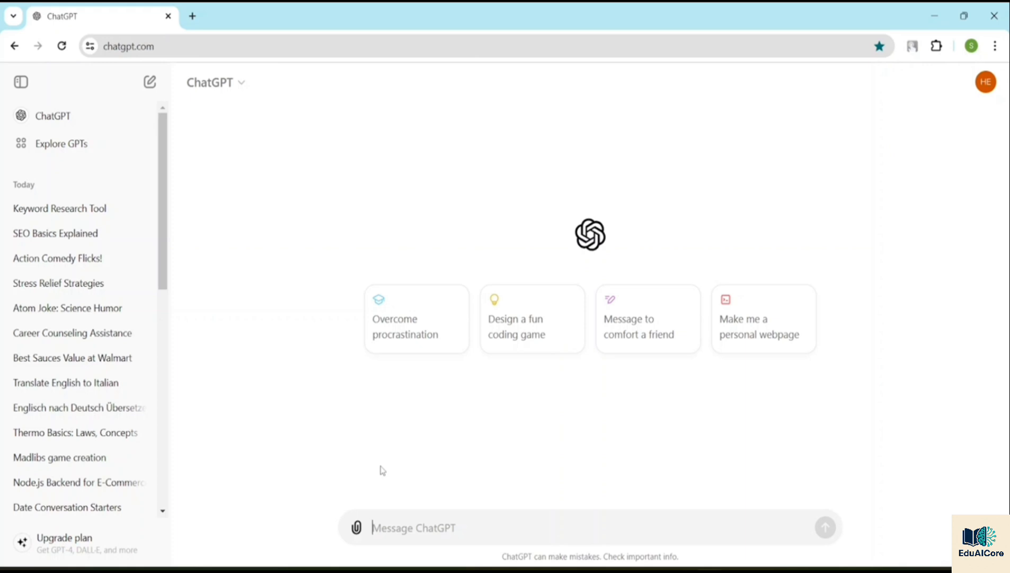
text(Act)
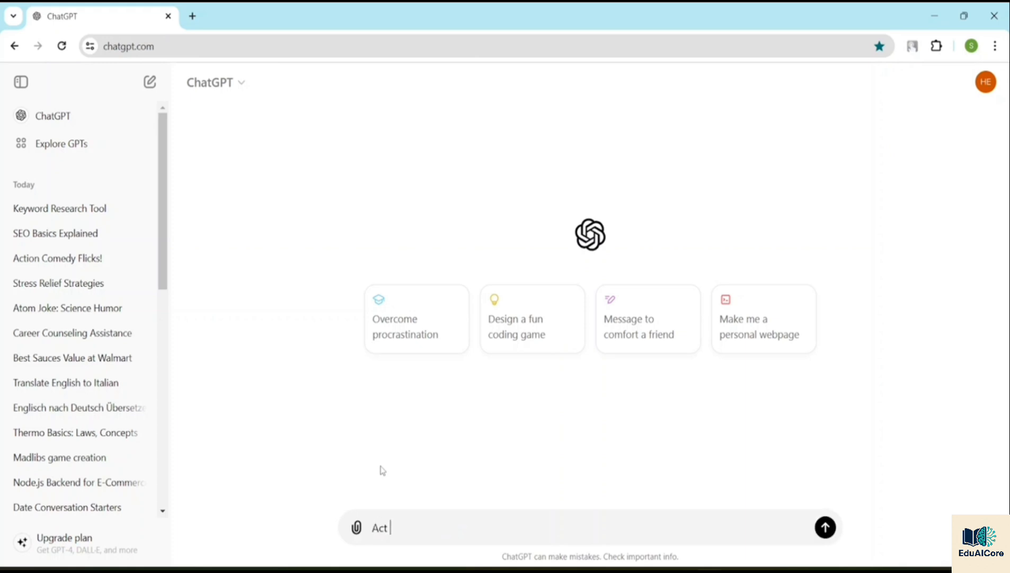
text( as a KEy)
key(BackSpace)
key(BackSpace)
text(eyword Research)
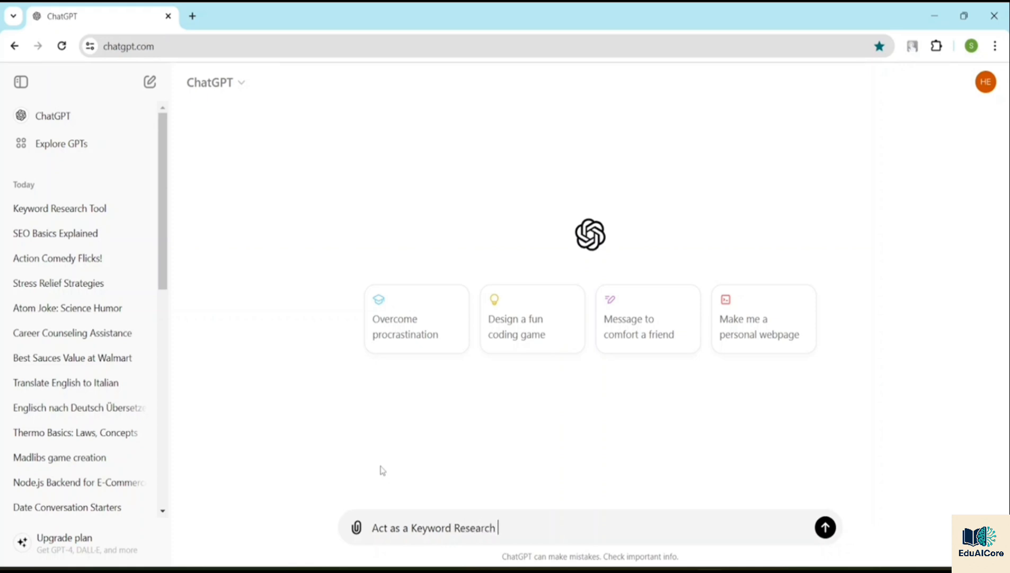
text( Tool)
key(Return)
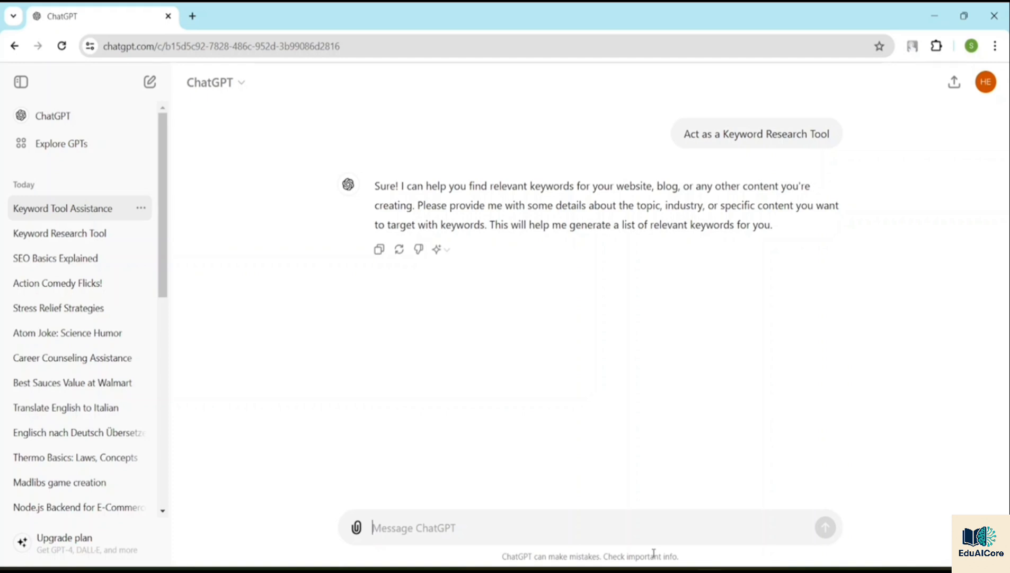
Step: Begin a new message with "If there is any keyword related"
text(If there is a)
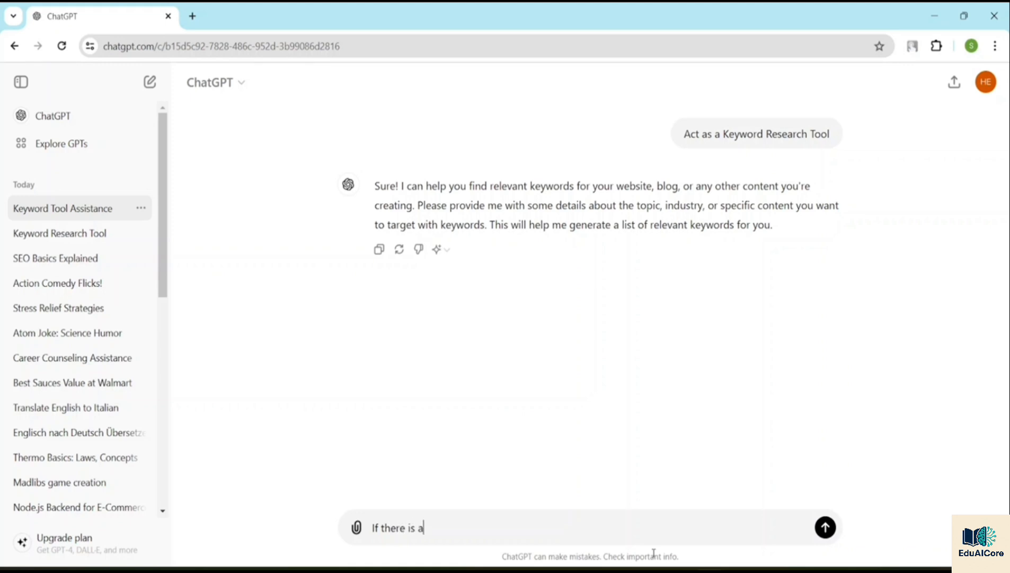
text(ny keyword related )
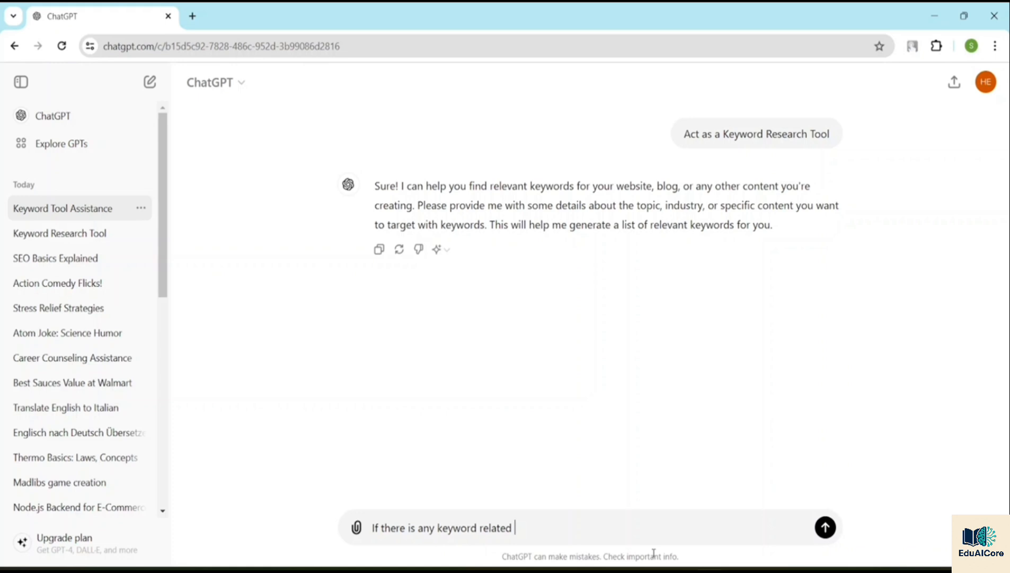
text(to)
Step: Reword the end of the message so it reads "If there is any keyword that is not related to"
key(BackSpace)
key(BackSpace)
key(BackSpace)
key(BackSpace)
key(BackSpace)
key(BackSpace)
key(BackSpace)
key(BackSpace)
key(BackSpace)
key(BackSpace)
key(BackSpace)
key(BackSpace)
text(d that is not related to )
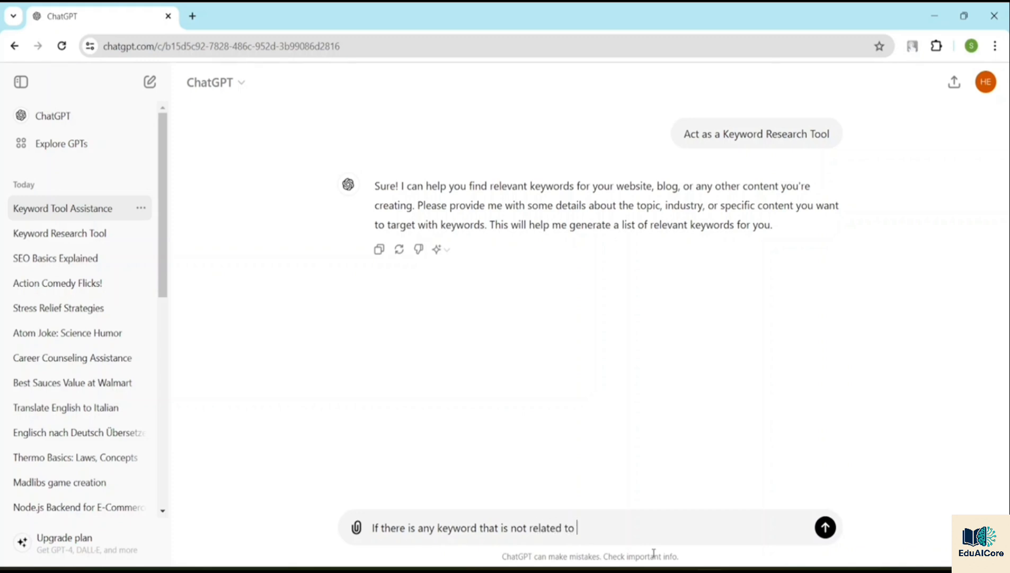
text(software enginner o)
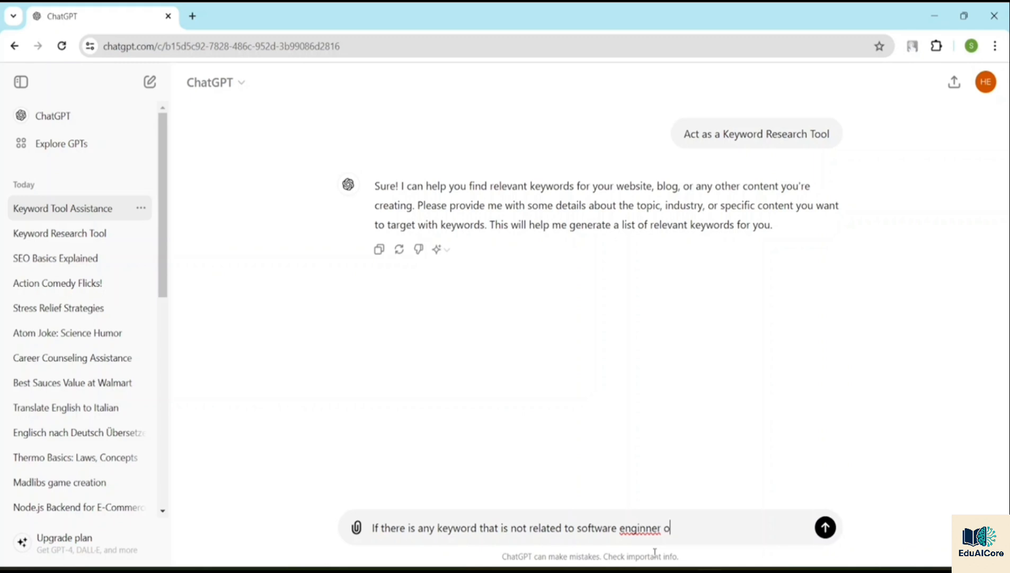
text(r software developer )
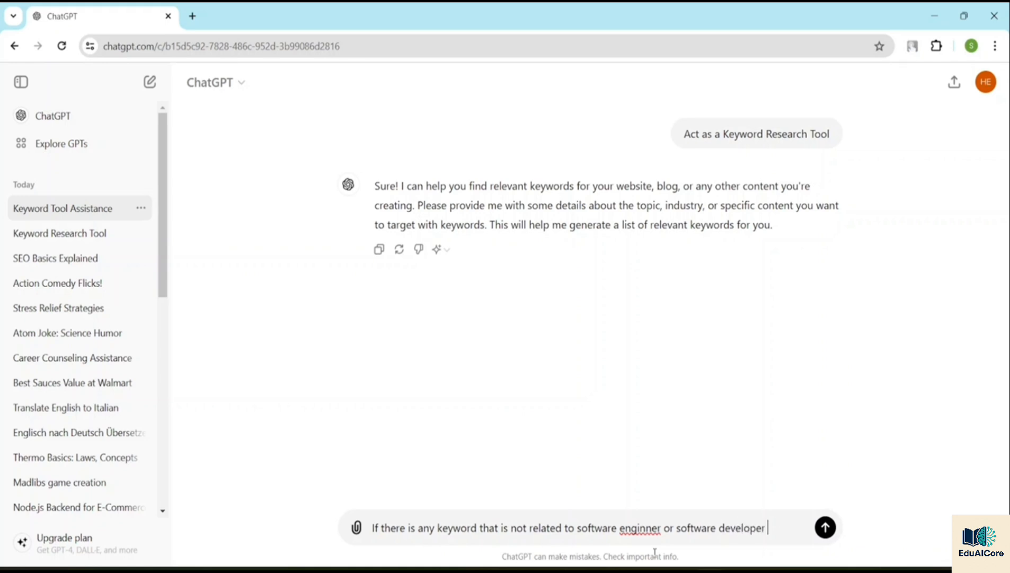
text(please remove those)
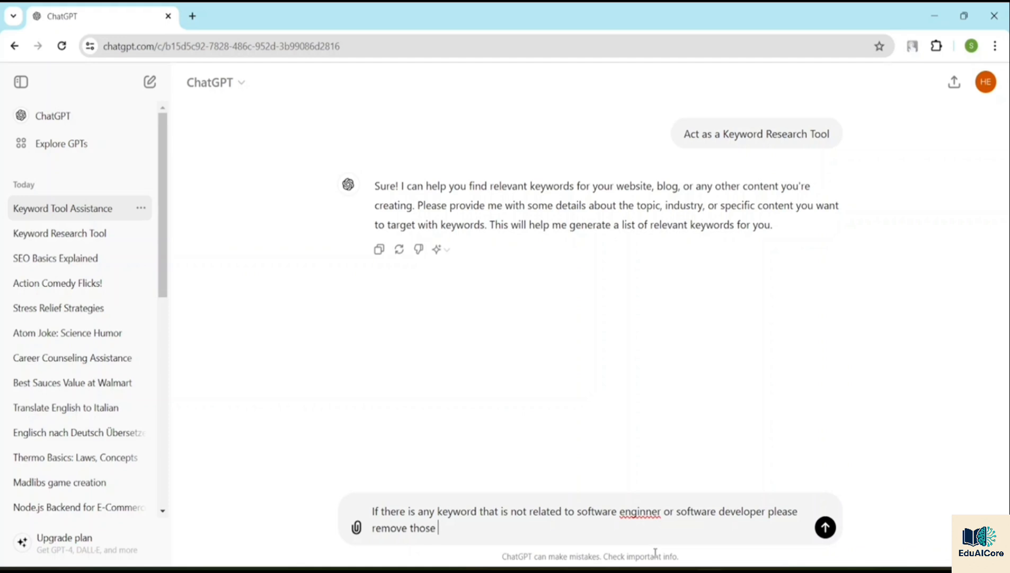
text( and you will cTEGORI)
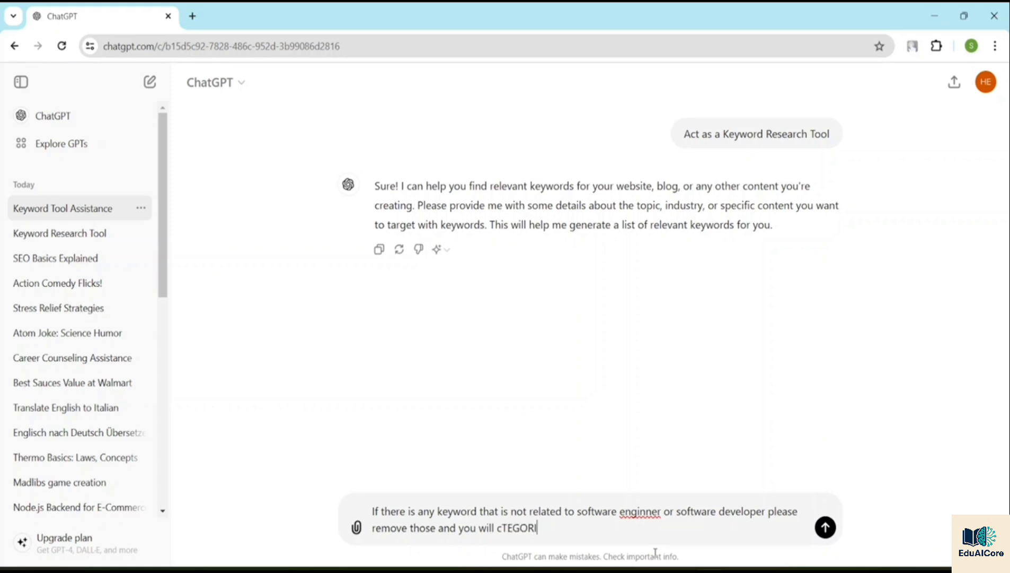
text(ZE BASED)
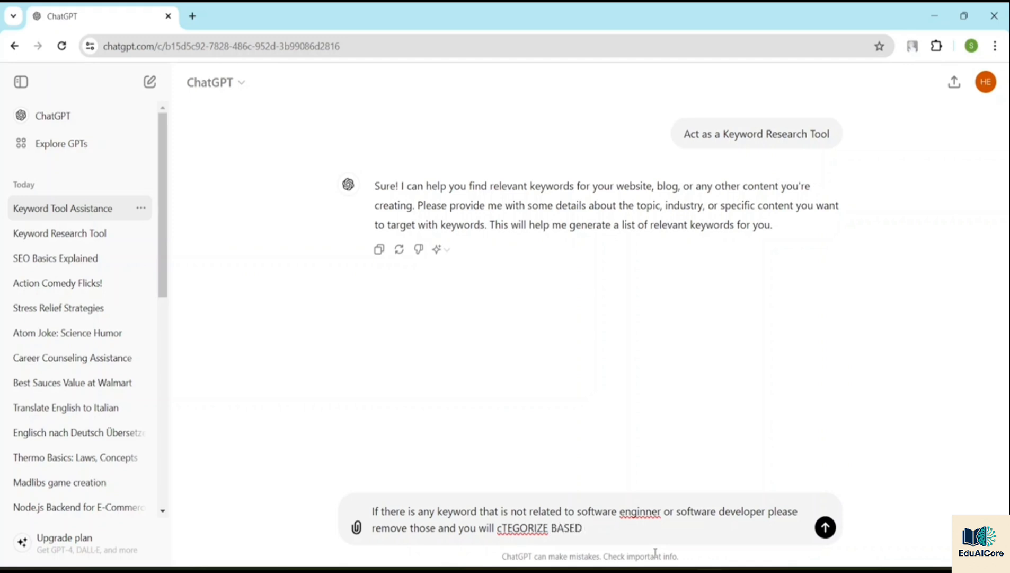
Step: Add "categorize based on" to the message, replacing the misspelled capitalised wording with lowercase text
key(BackSpace)
key(BackSpace)
key(BackSpace)
key(BackSpace)
key(BackSpace)
key(BackSpace)
key(BackSpace)
key(BackSpace)
key(BackSpace)
key(BackSpace)
key(BackSpace)
key(BackSpace)
key(BackSpace)
key(BackSpace)
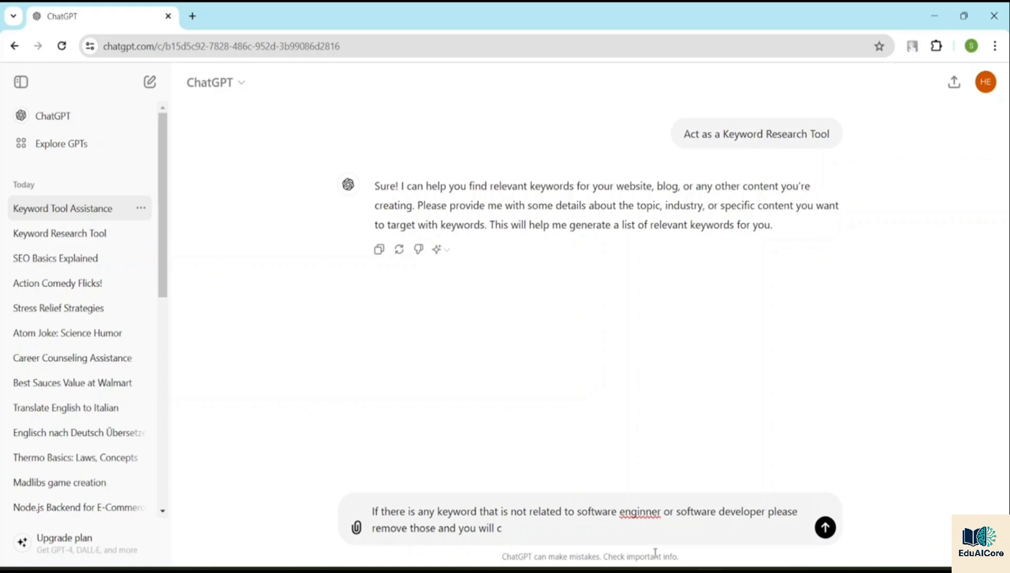
text(ategorize )
text(on)
key(BackSpace)
key(BackSpace)
text(based on )
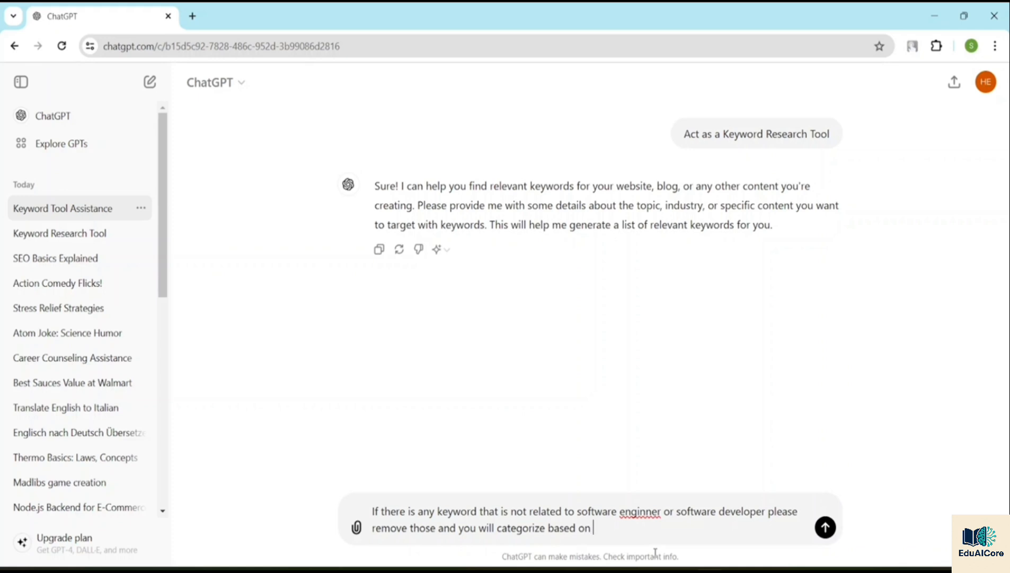
text(intent: a)
Step: Add "intent:" and the first category, "a. Commercial", to the message
text(. Commerc)
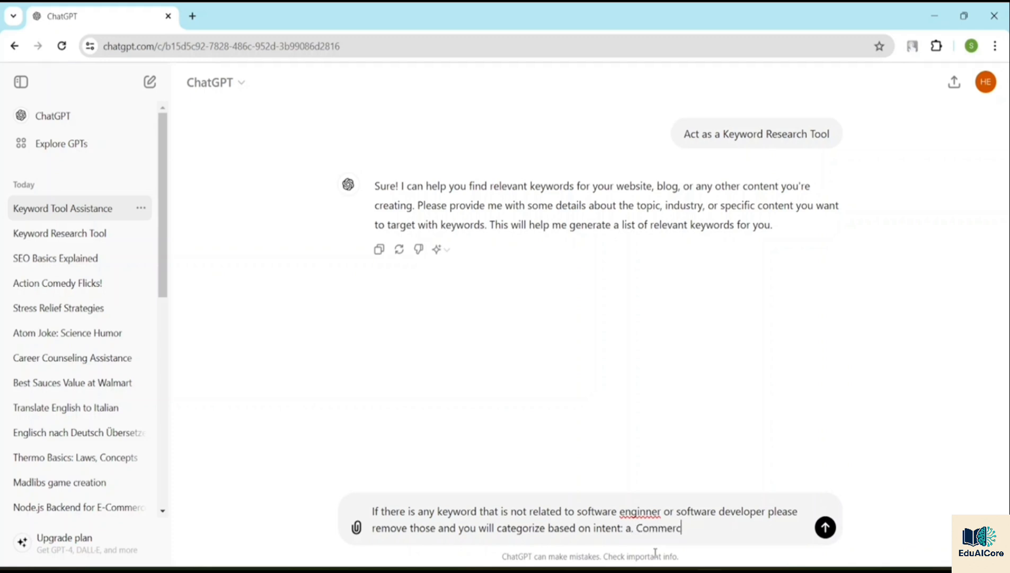
text(ial b.Navigational )
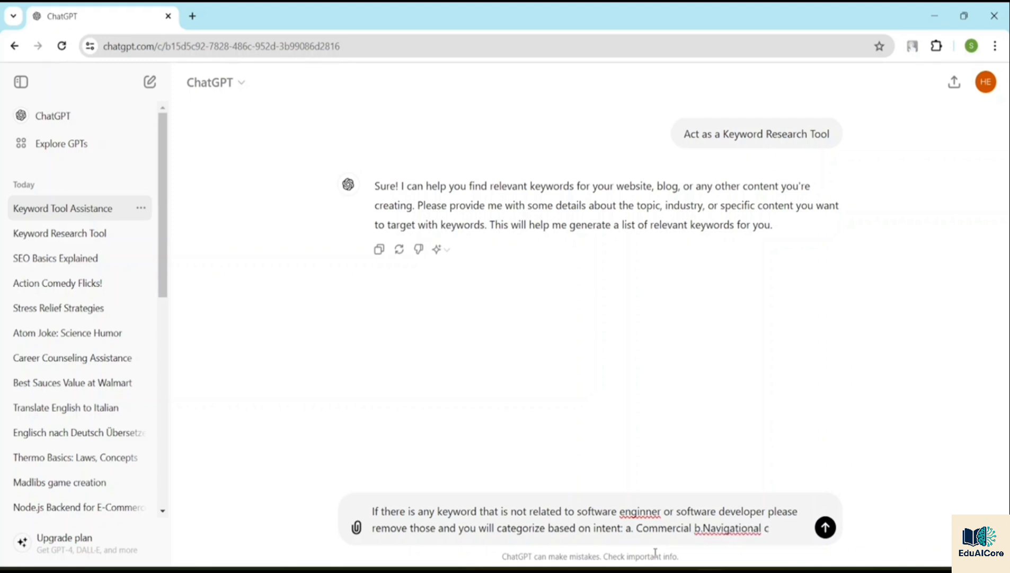
text(c.Information)
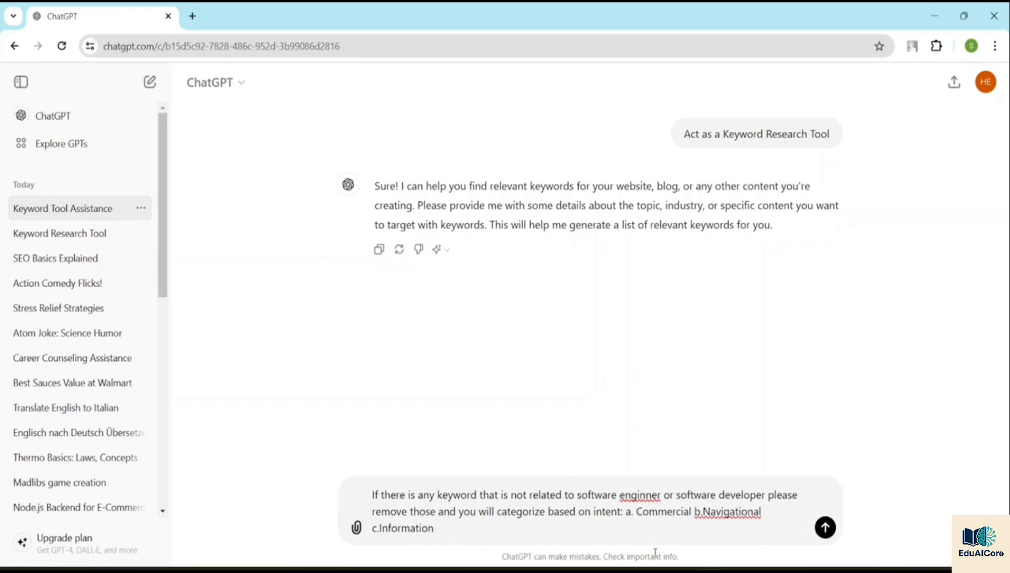
text(al)
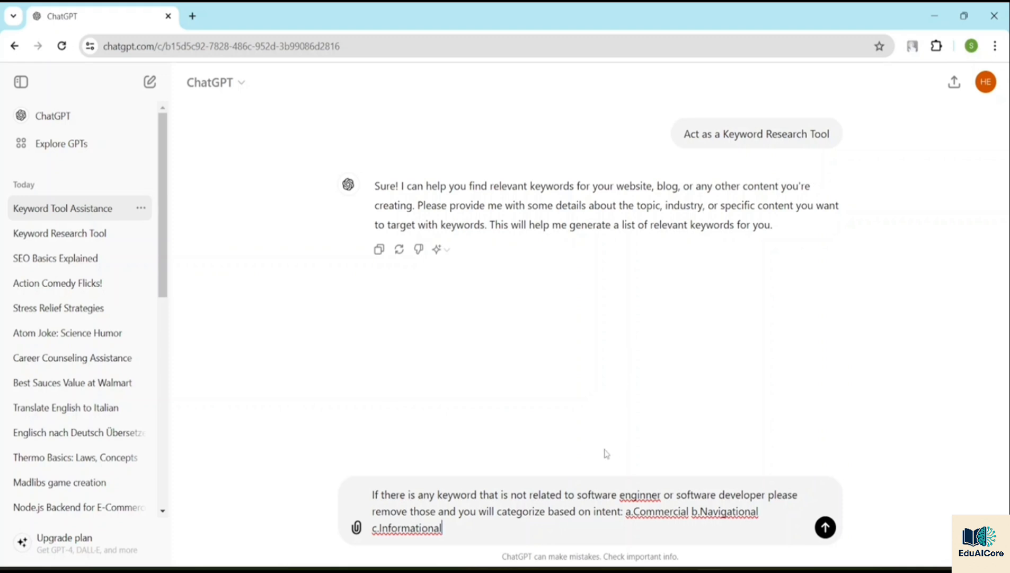
Step: Add the categories "b.Navigational" and "c.Informational", remove the space before "Commercial", and send the message
key(Return)
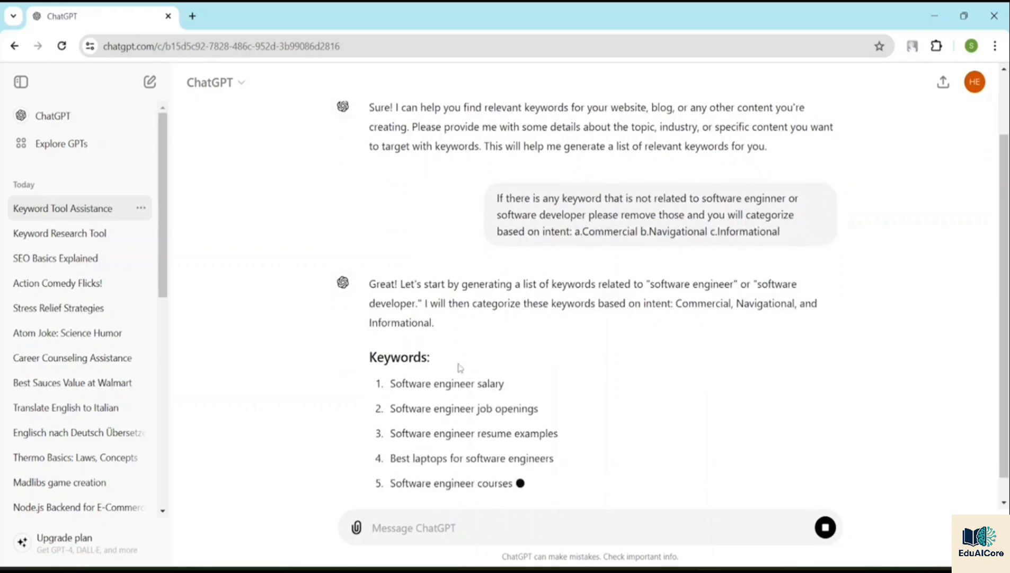
Step: Look through the generated software engineer keywords and their categorization by intent
scroll(564, 328, up, 3)
scroll(565, 327, down, 3)
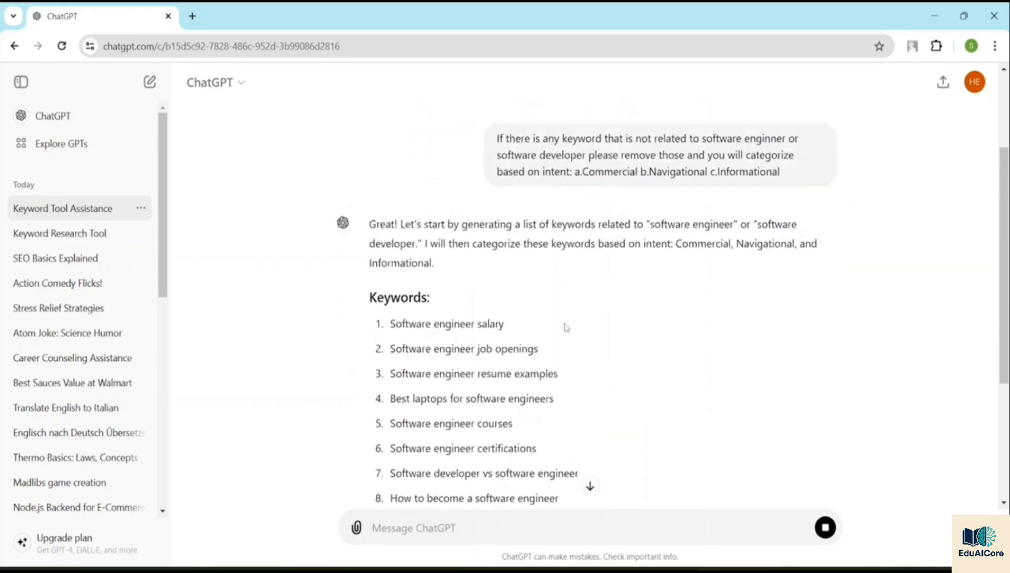
scroll(566, 322, down, 4)
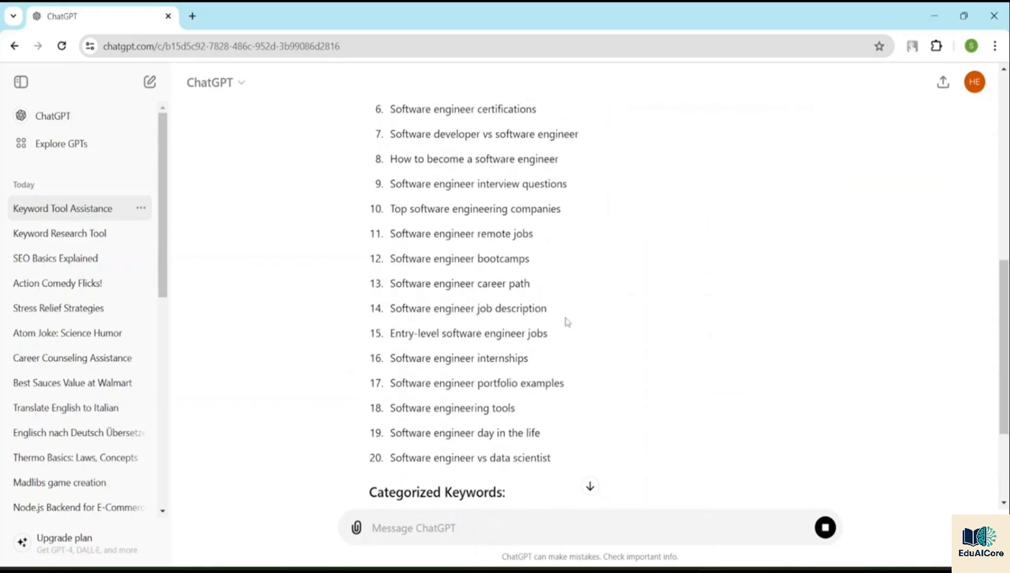
scroll(568, 321, down, 3)
scroll(565, 320, down, 2)
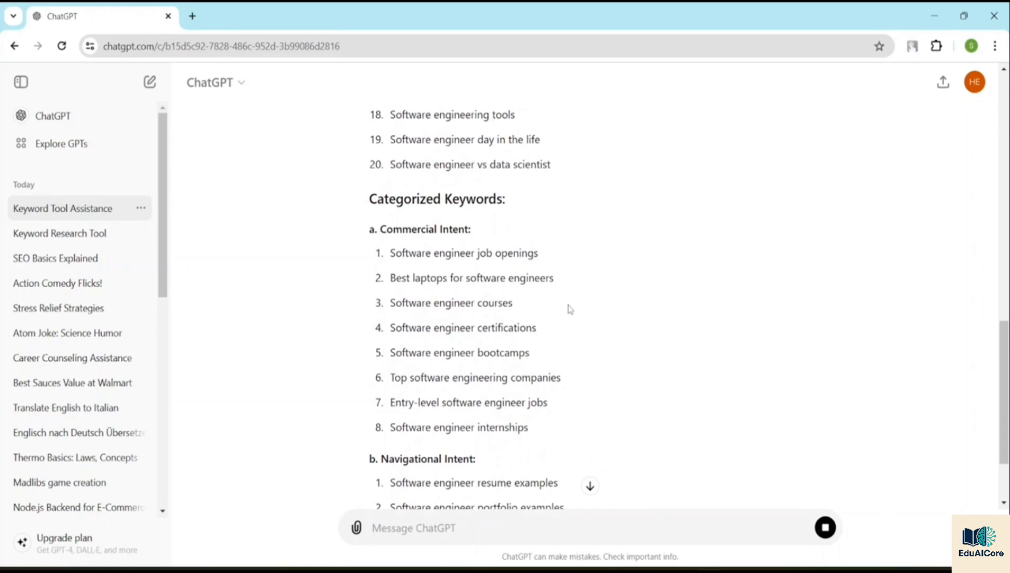
scroll(570, 309, up, 4)
scroll(569, 308, up, 10)
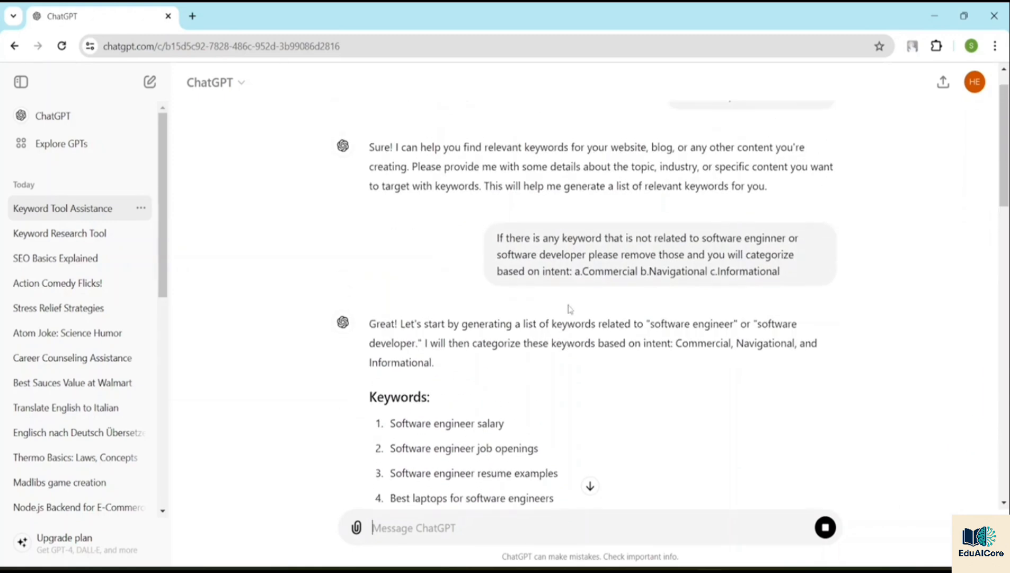
Step: Compare the full keyword list with its Commercial, Navigational and Informational intent groups in the reply
scroll(569, 305, down, 6)
scroll(568, 307, up, 3)
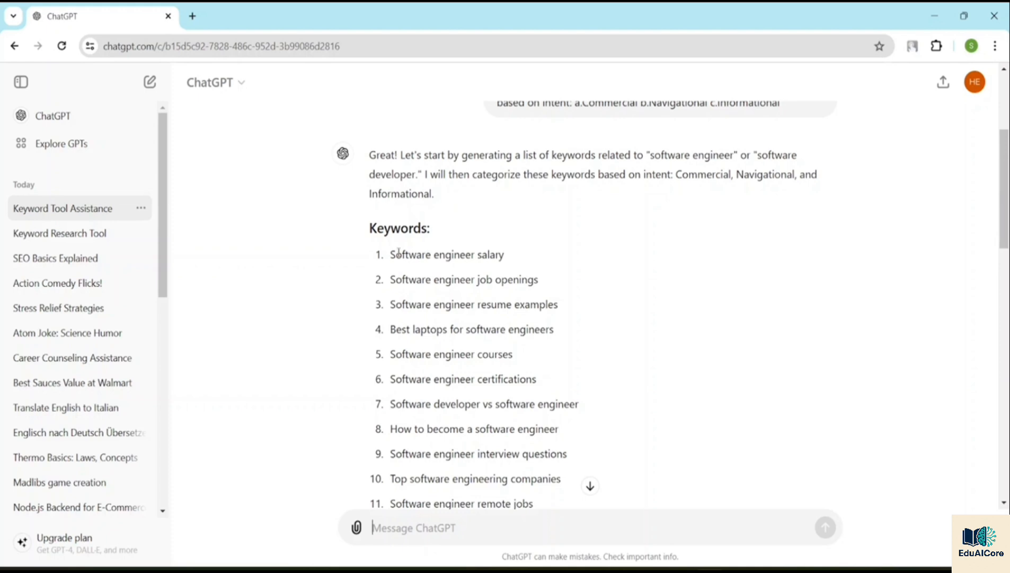
scroll(538, 403, down, 8)
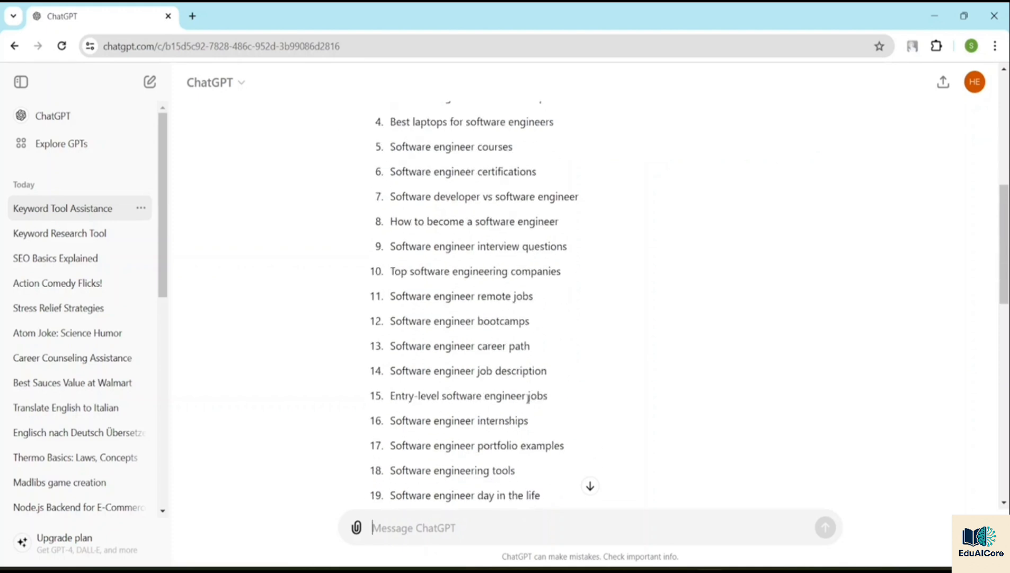
scroll(545, 346, down, 2)
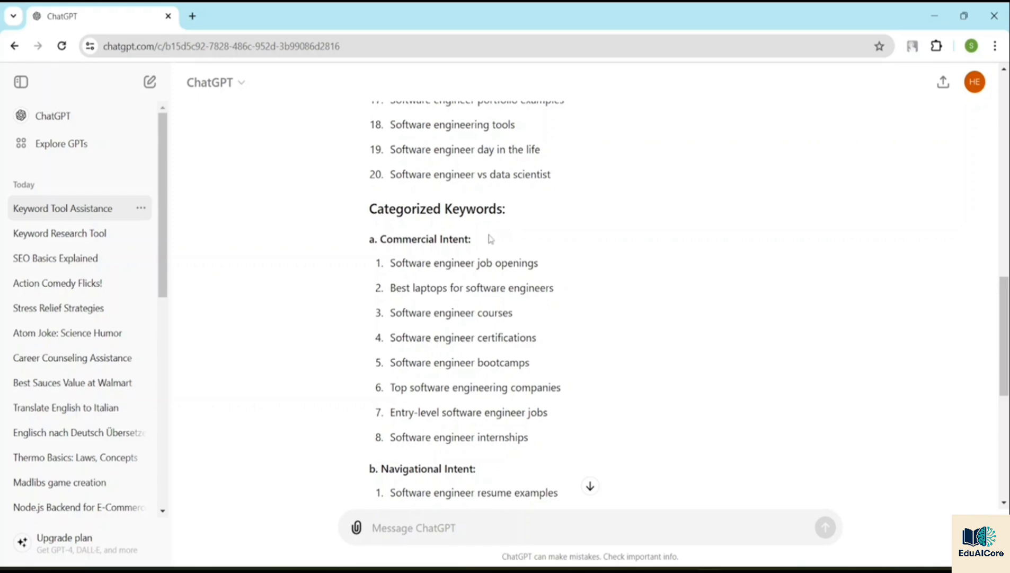
scroll(489, 239, down, 6)
scroll(489, 234, up, 3)
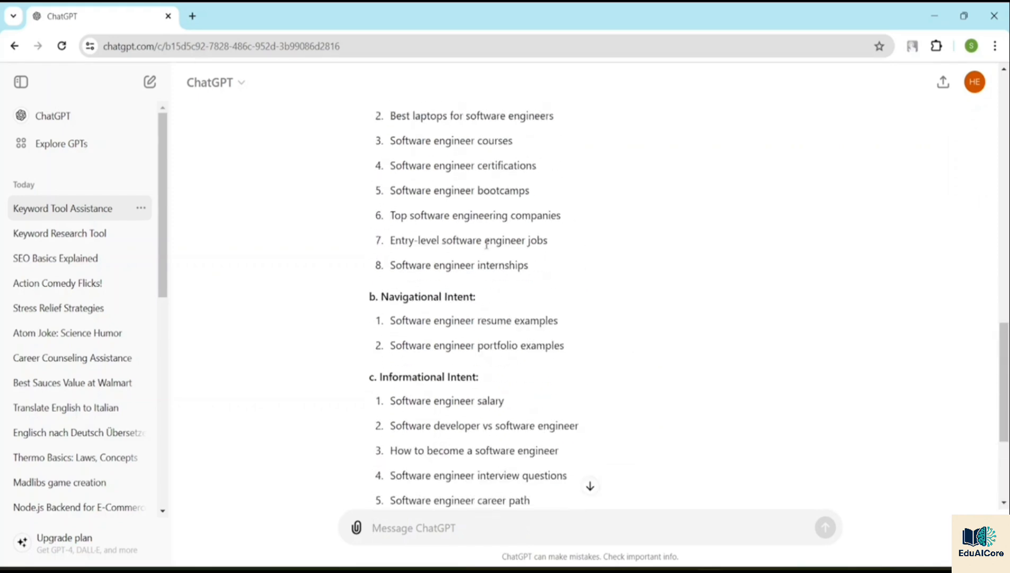
scroll(481, 239, up, 13)
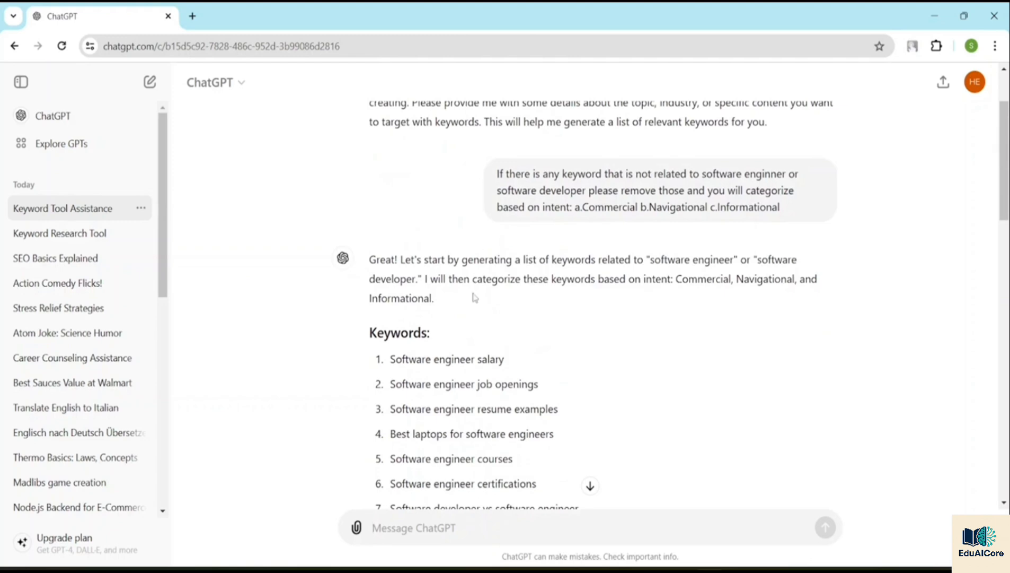
scroll(474, 297, down, 7)
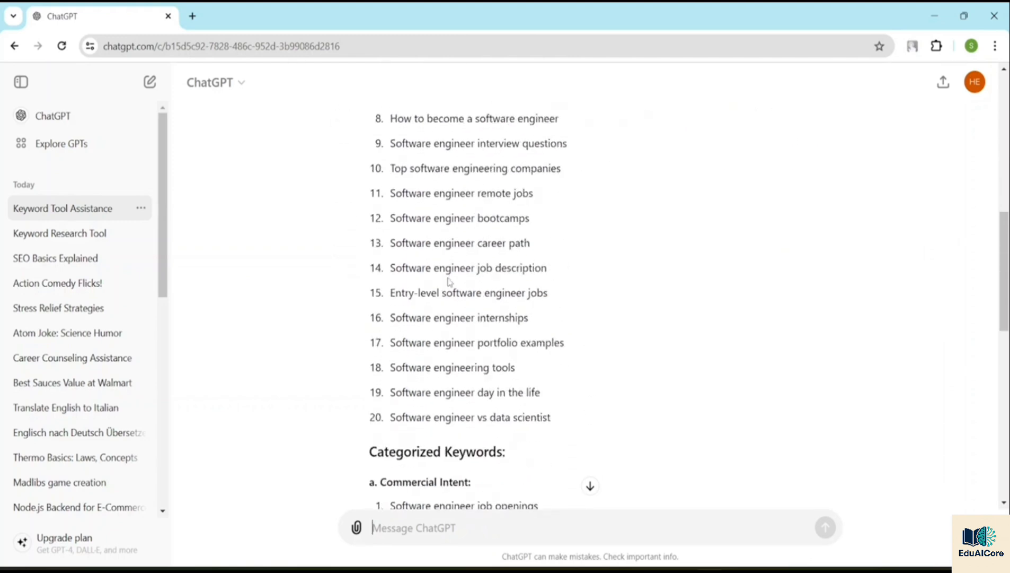
scroll(450, 281, down, 4)
scroll(466, 297, up, 14)
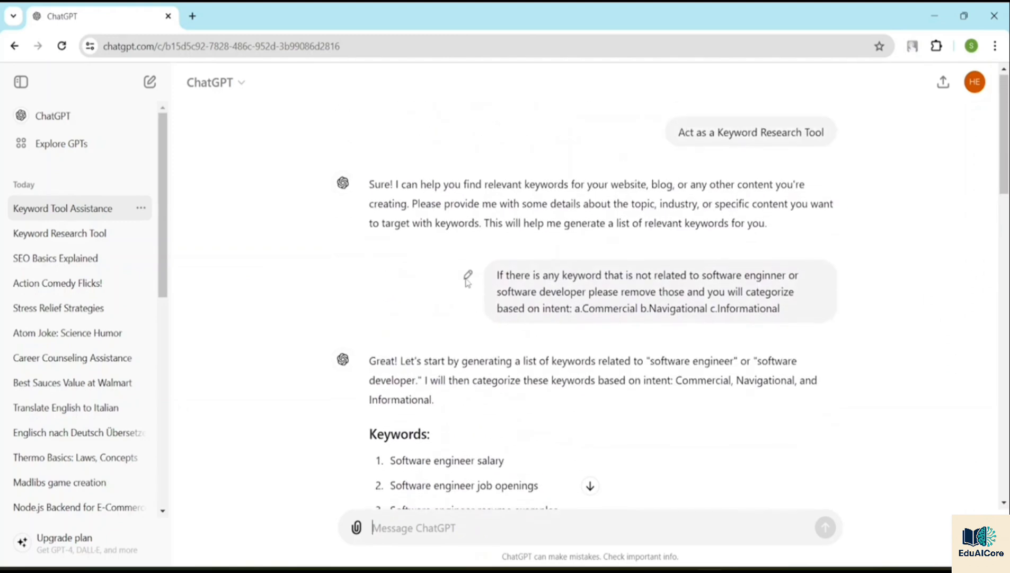
scroll(467, 282, down, 5)
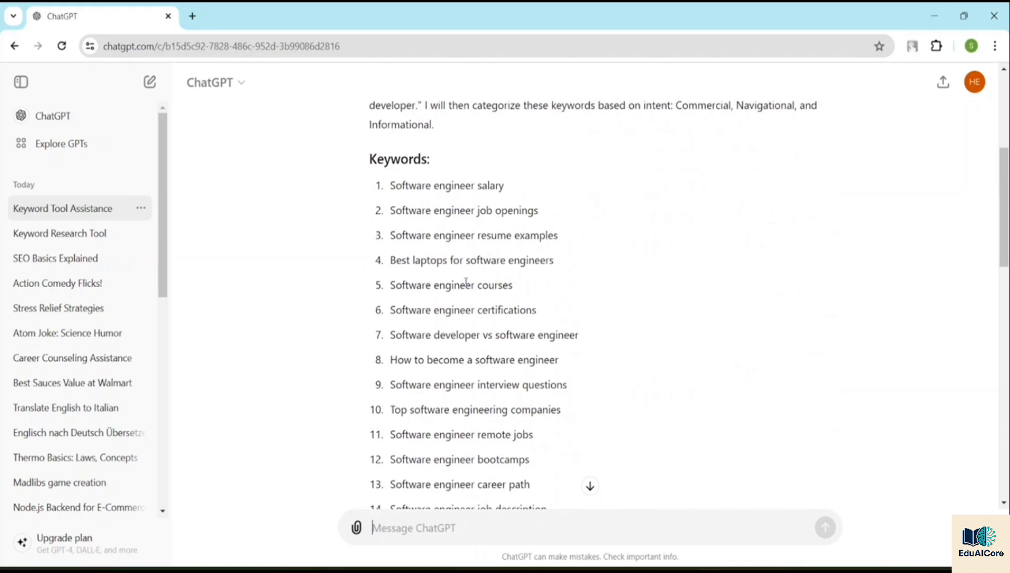
scroll(459, 289, down, 5)
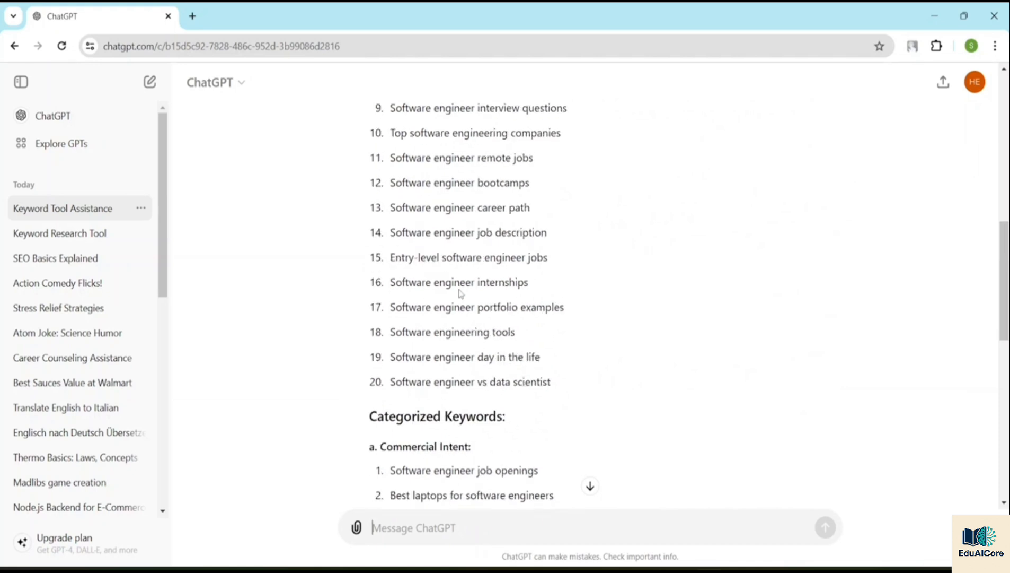
scroll(460, 293, down, 8)
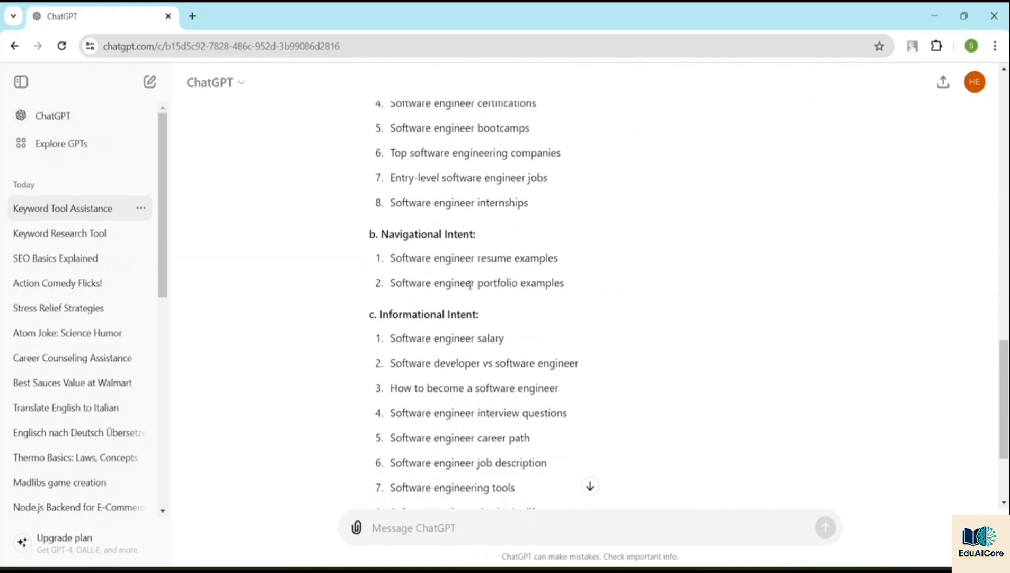
scroll(470, 284, down, 3)
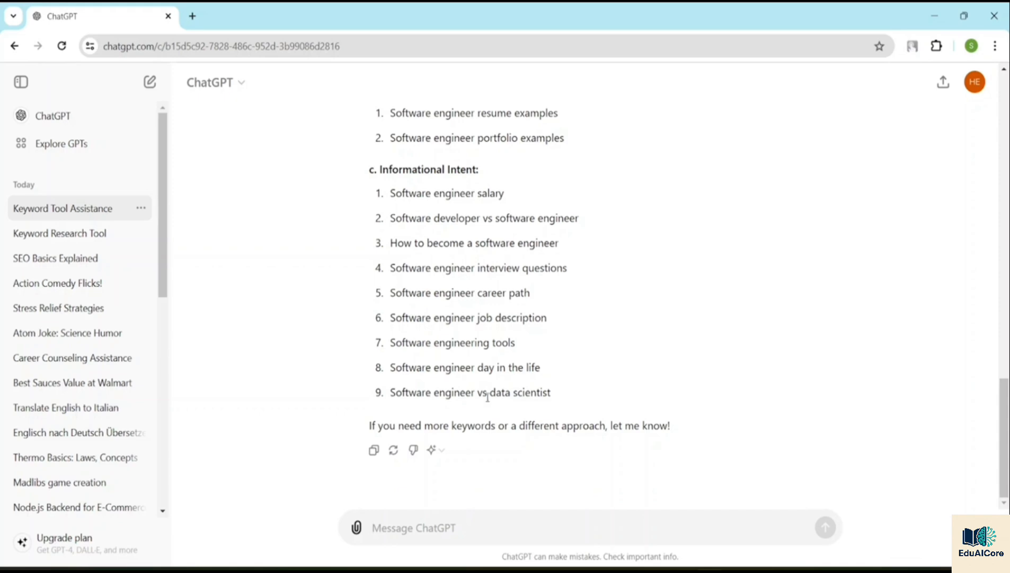
scroll(488, 397, up, 17)
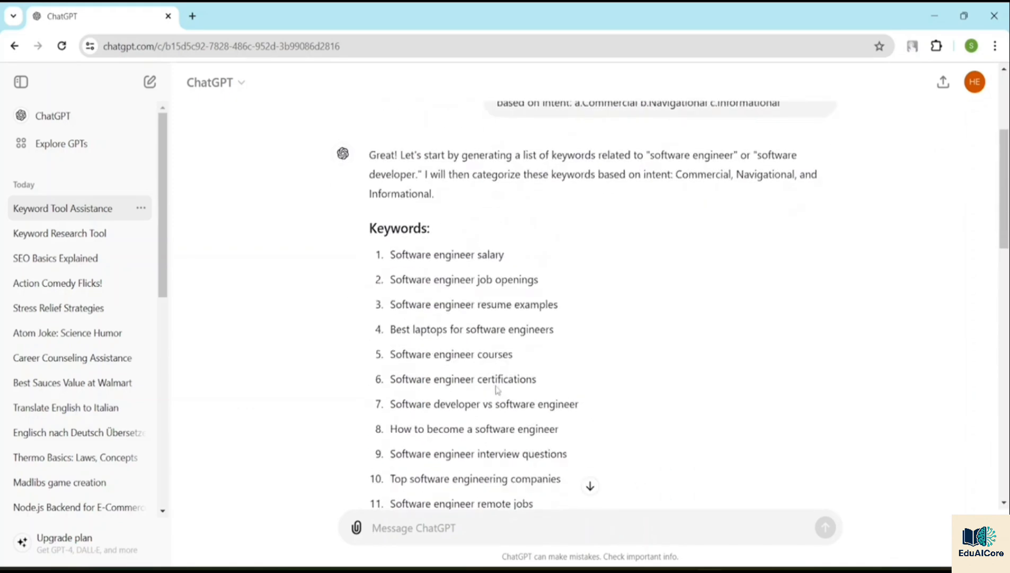
scroll(458, 332, down, 12)
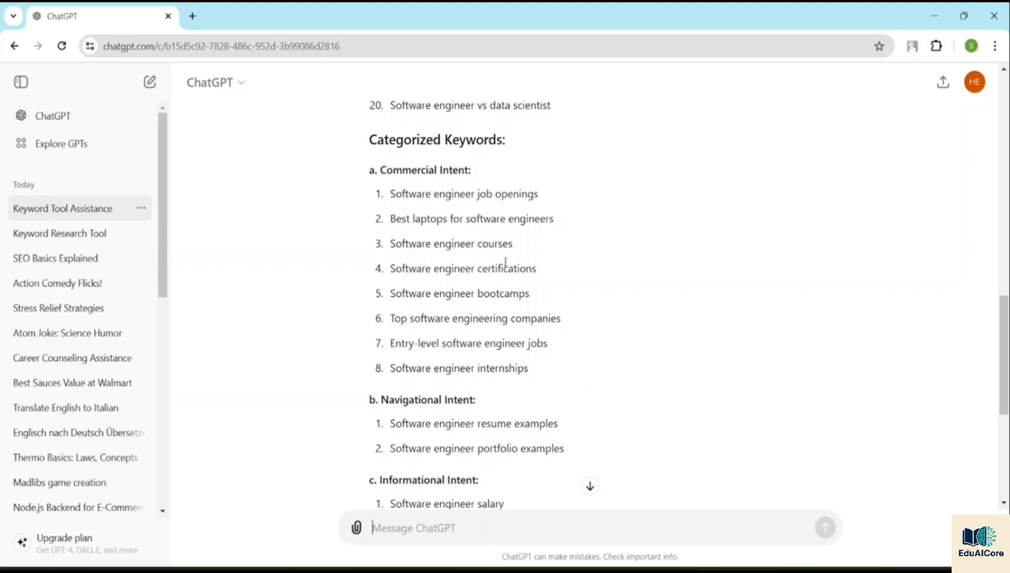
scroll(527, 313, down, 6)
scroll(523, 360, up, 5)
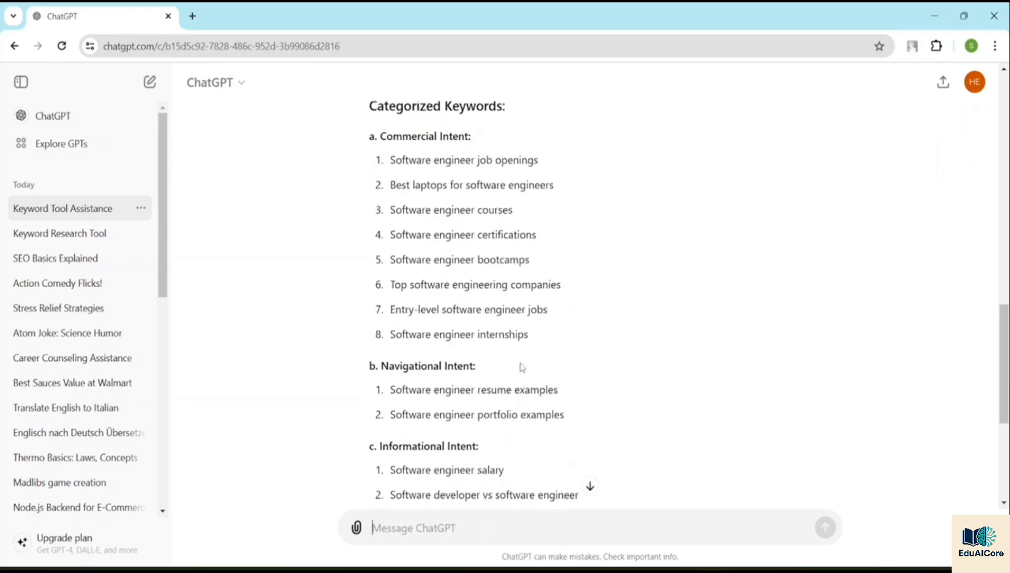
scroll(522, 367, up, 15)
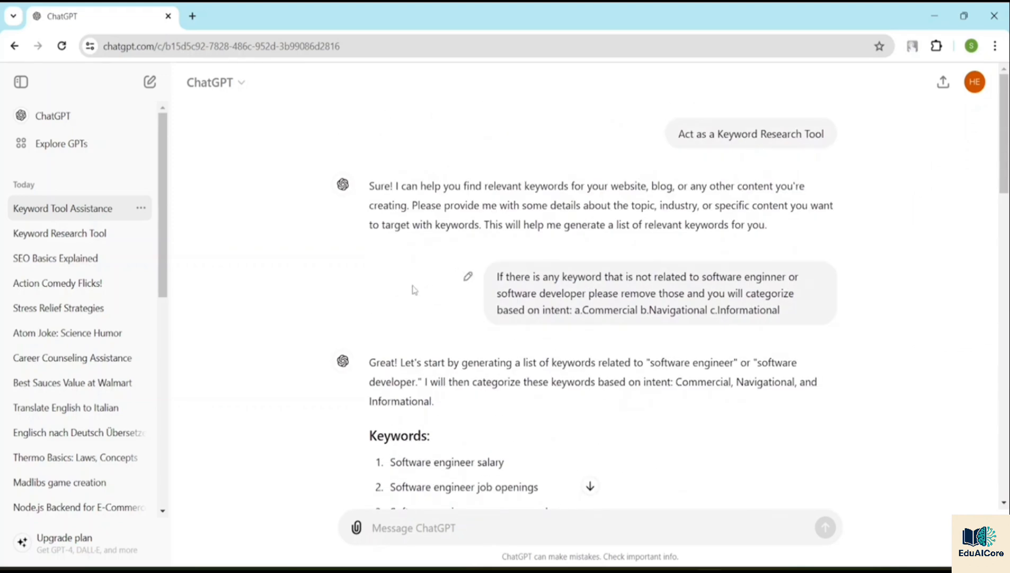
Step: Start a new chat and send the prompt "Act as a keyword clustering tool"
click(63, 121)
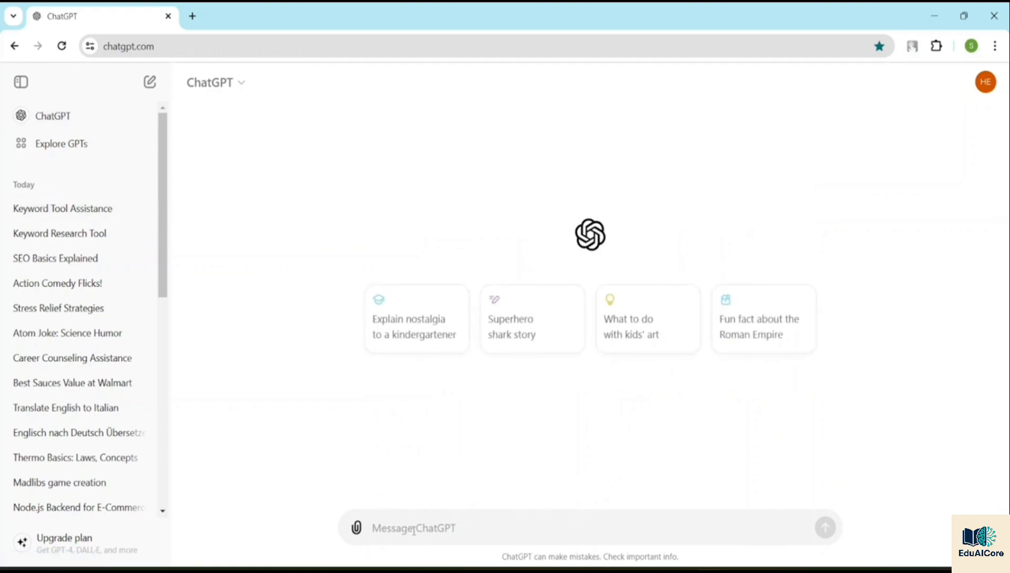
text(Act as a key)
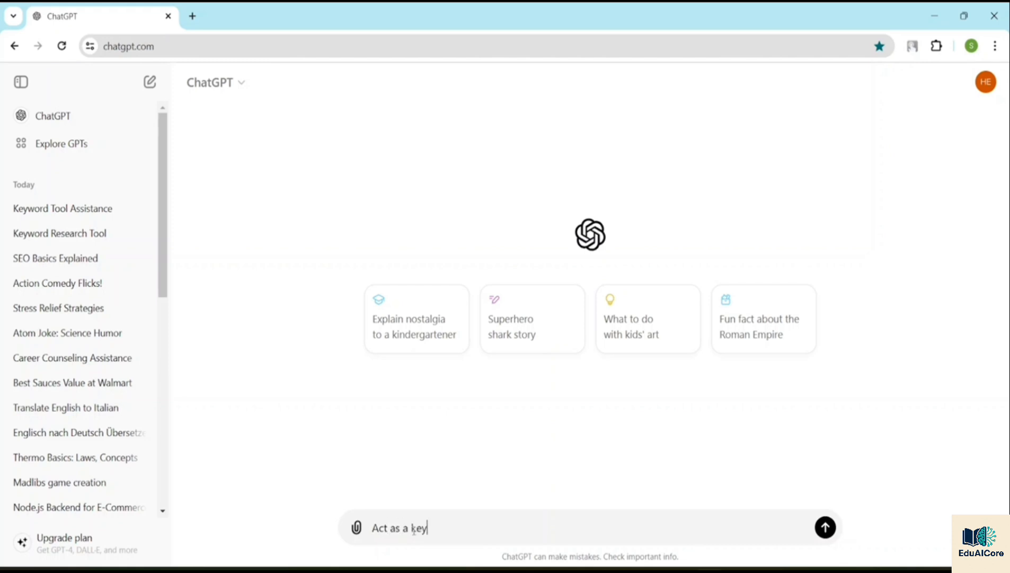
text(word clustering  tool)
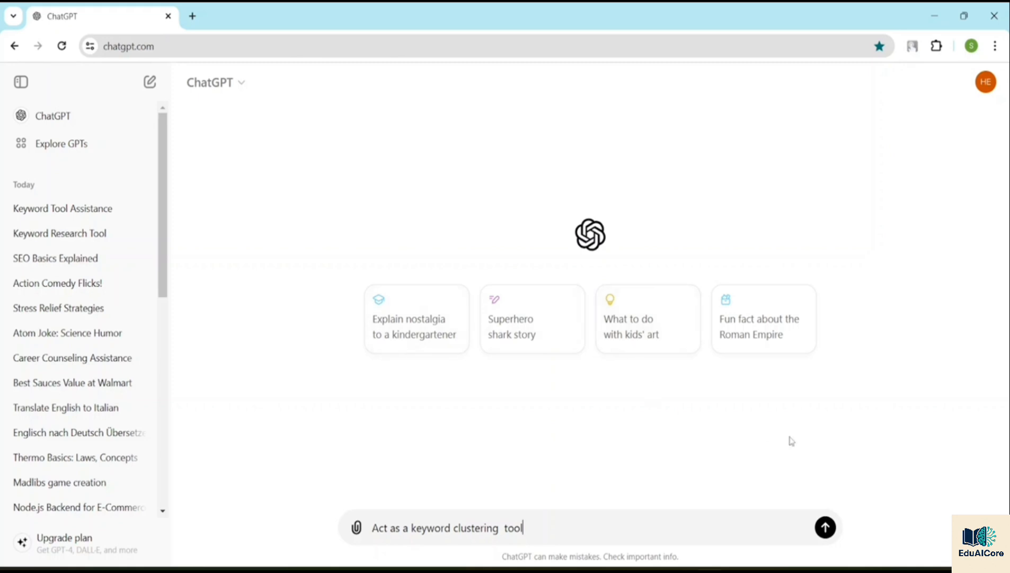
click(828, 527)
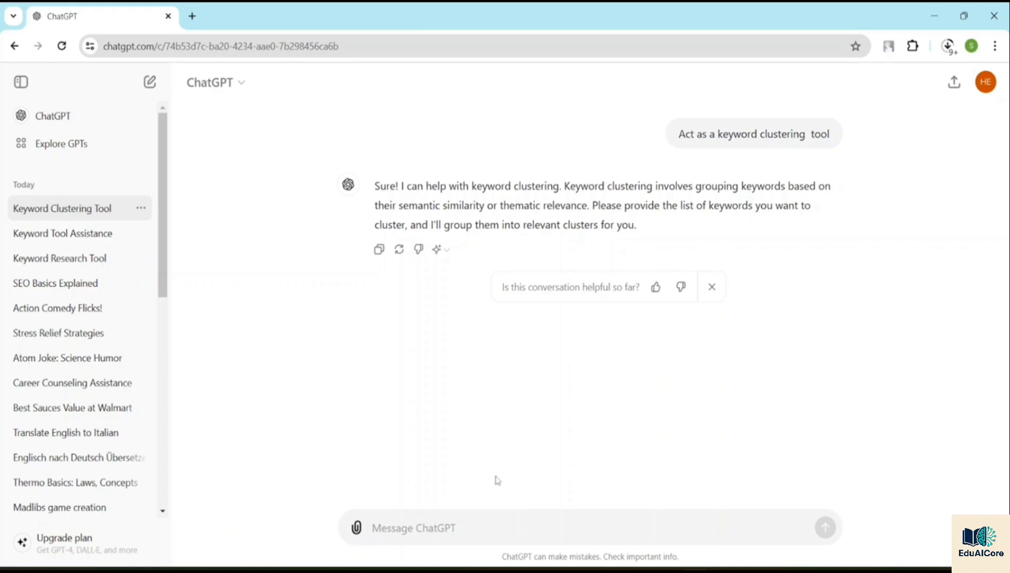
Step: Begin the follow-up message with "I will provide you with list of keywords and"
click(403, 532)
text(I will pro)
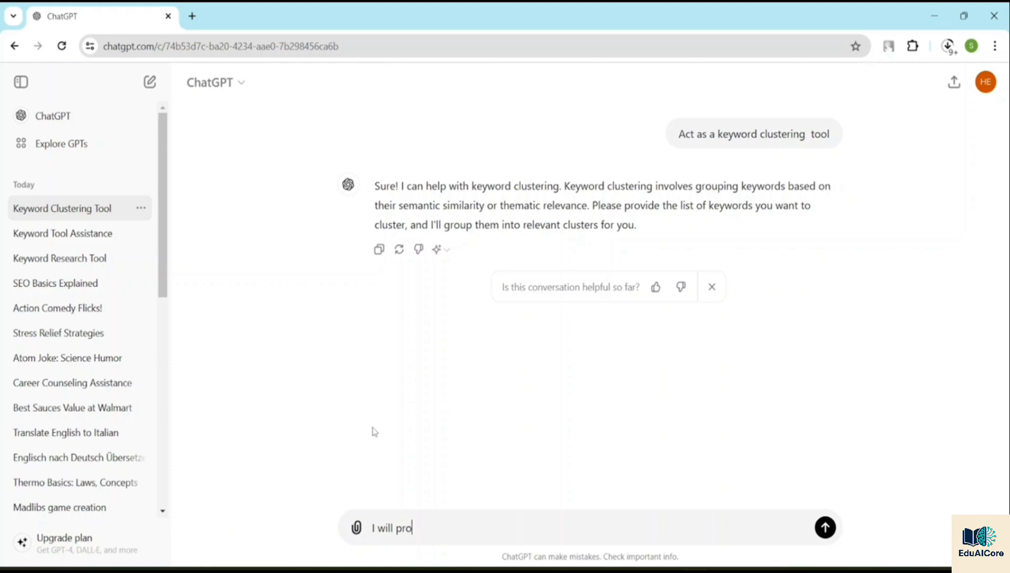
text(vide you with list o)
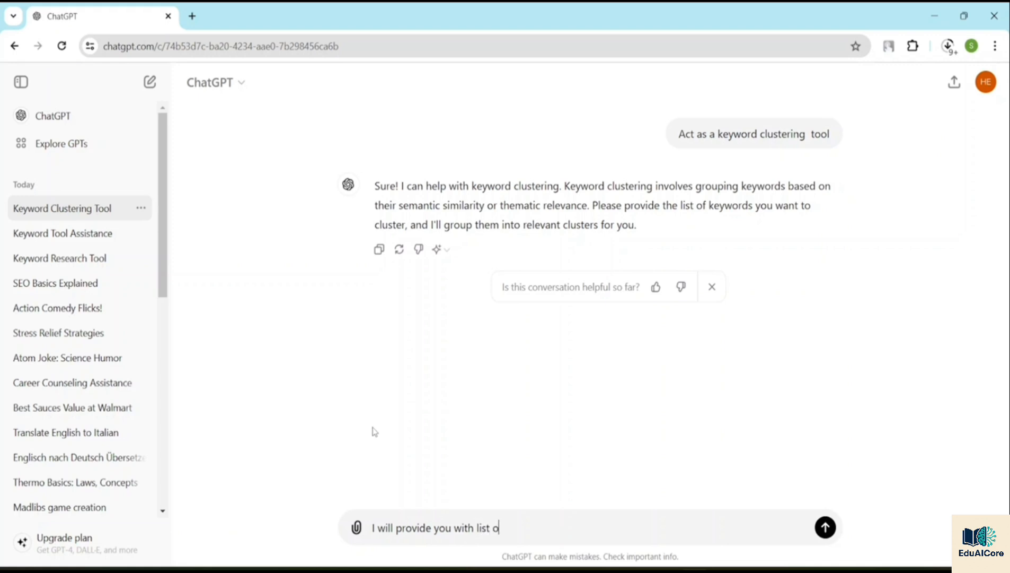
text(f keywords and )
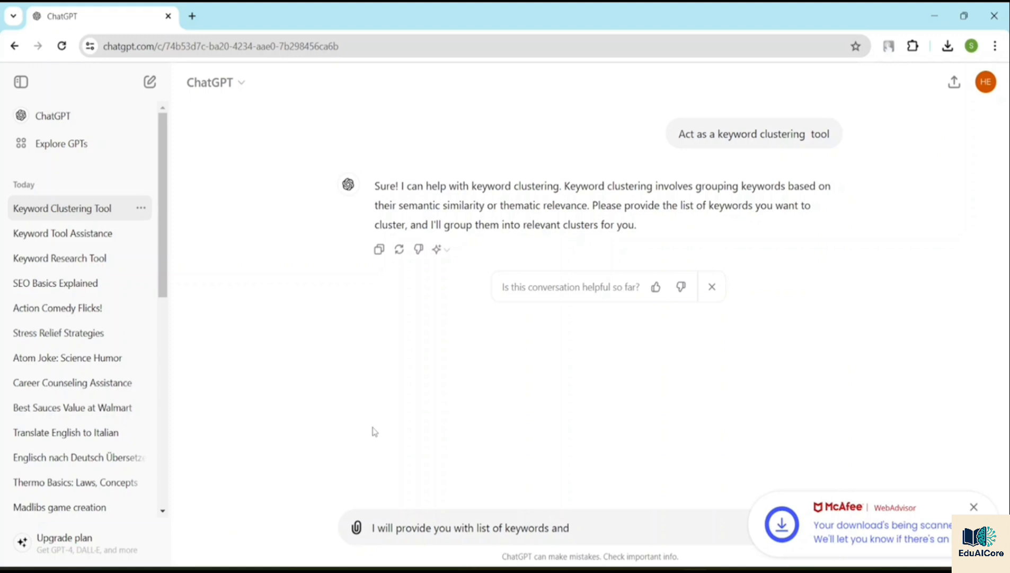
text(you wi)
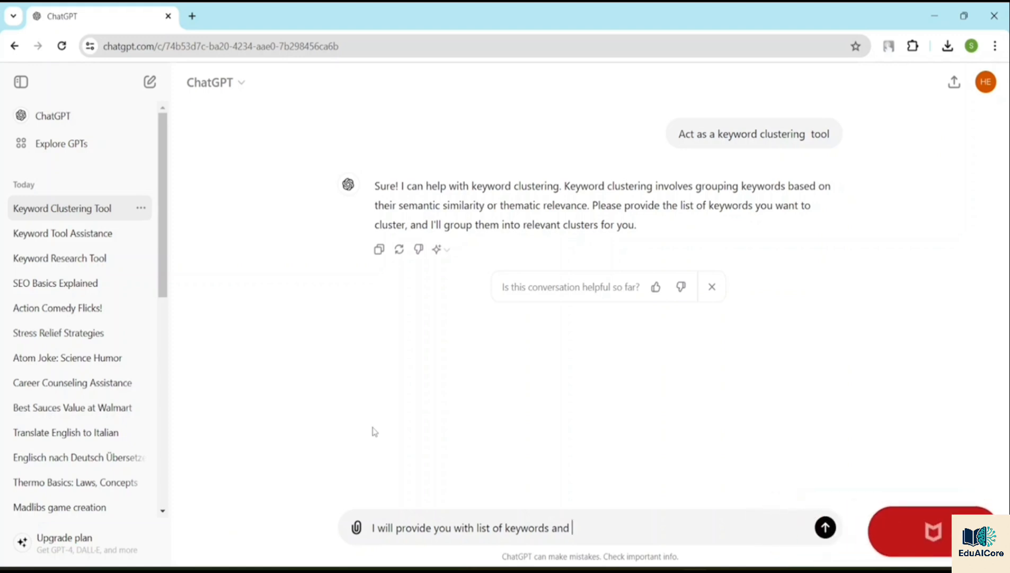
text(l)
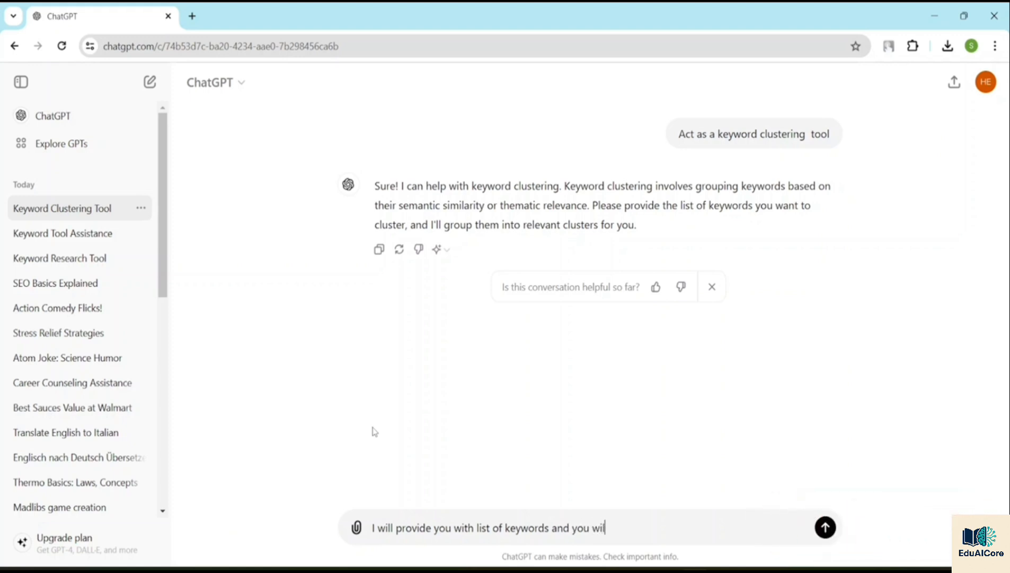
text(l anao)
Step: Continue the message with "you will analyze and"
key(BackSpace)
text(lyze and clus)
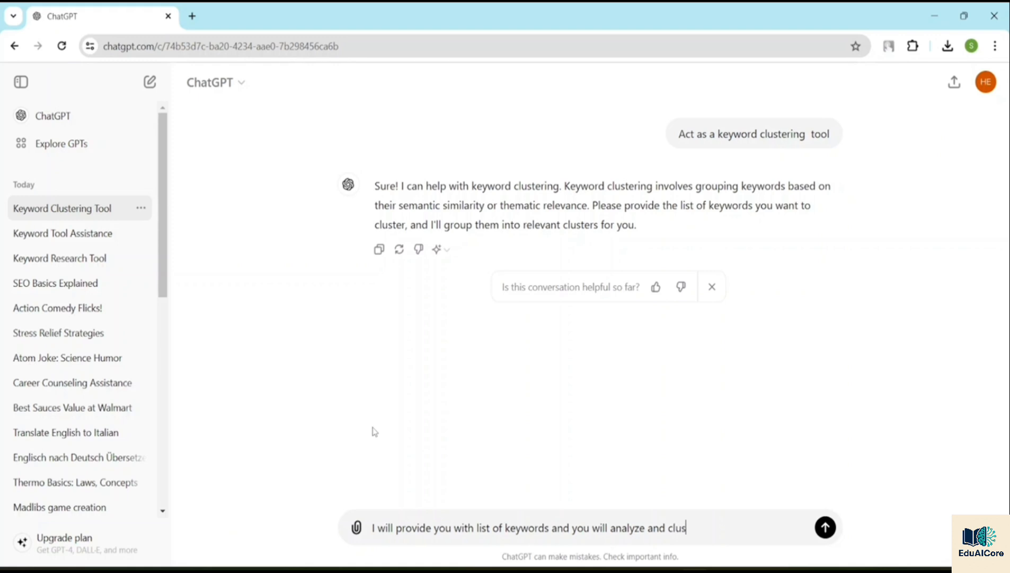
text(ter them into relevant )
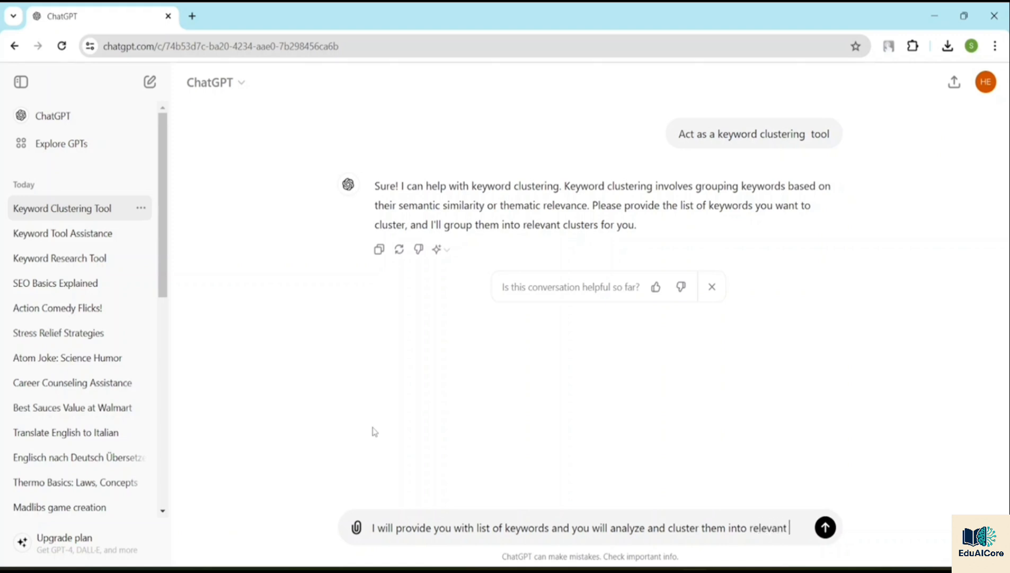
text(groups)
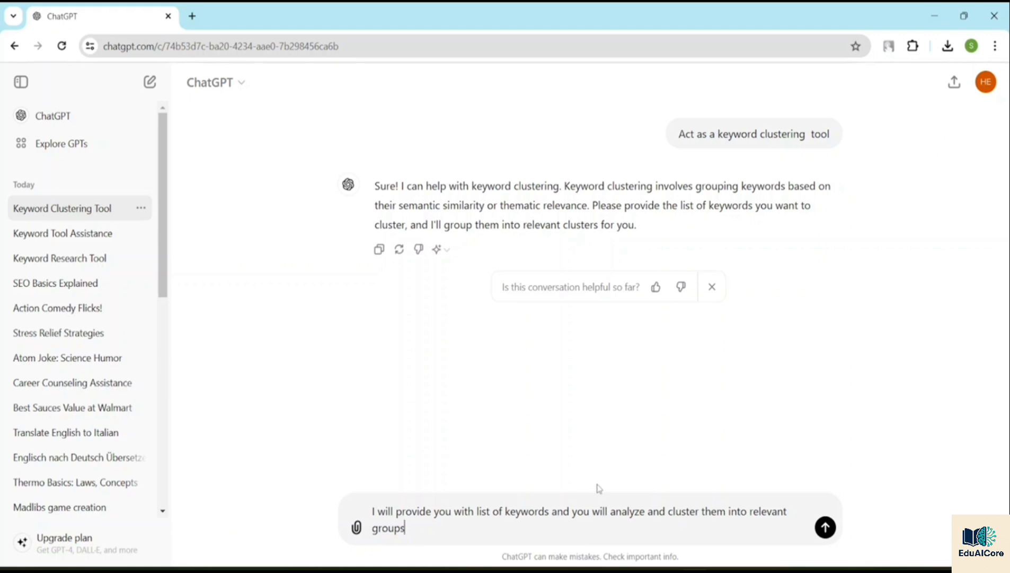
Step: Complete the message with "cluster them into relevant groups" and send it
key(Return)
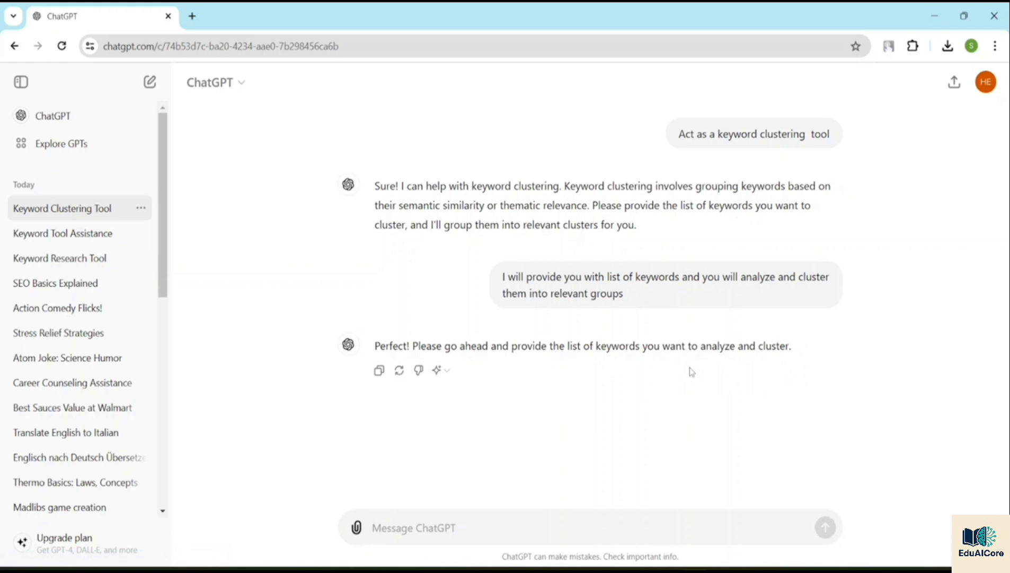
Step: Copy the keywords from "Software engineer salary" to "Software engineer vs data scientist" in the Keyword Tool Assistance chat
click(74, 232)
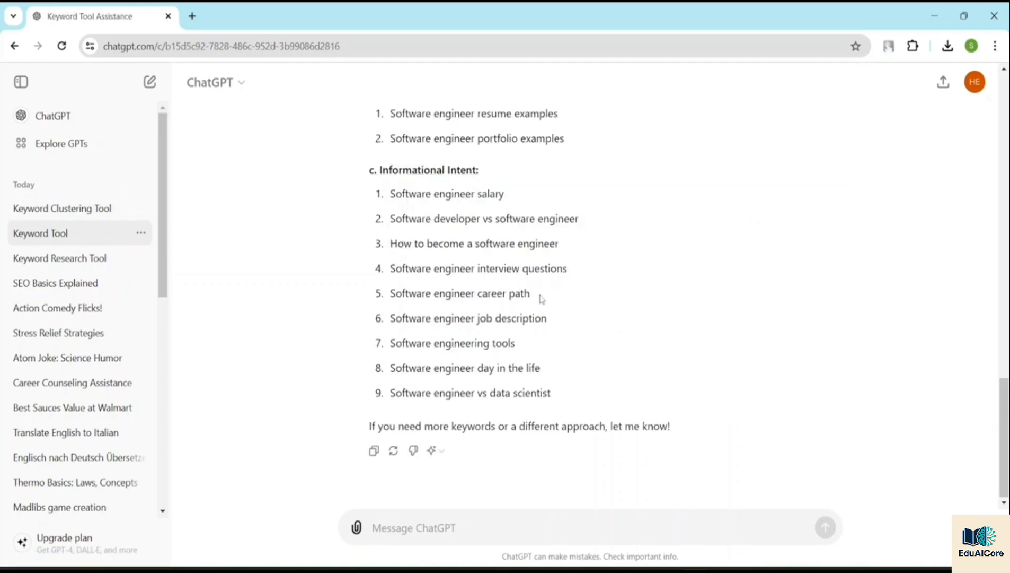
scroll(539, 289, up, 15)
scroll(542, 275, up, 3)
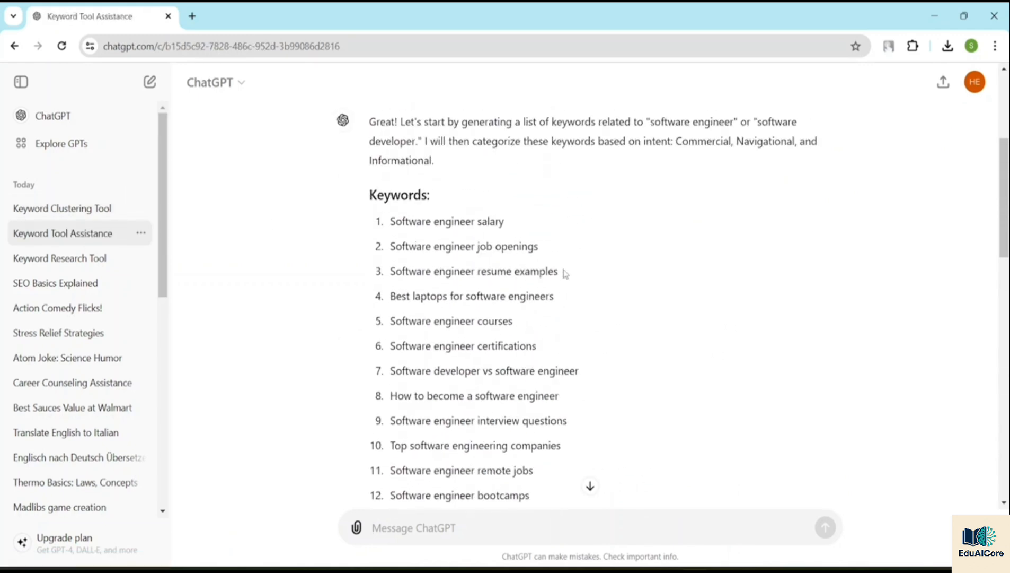
drag(370, 222, 569, 349)
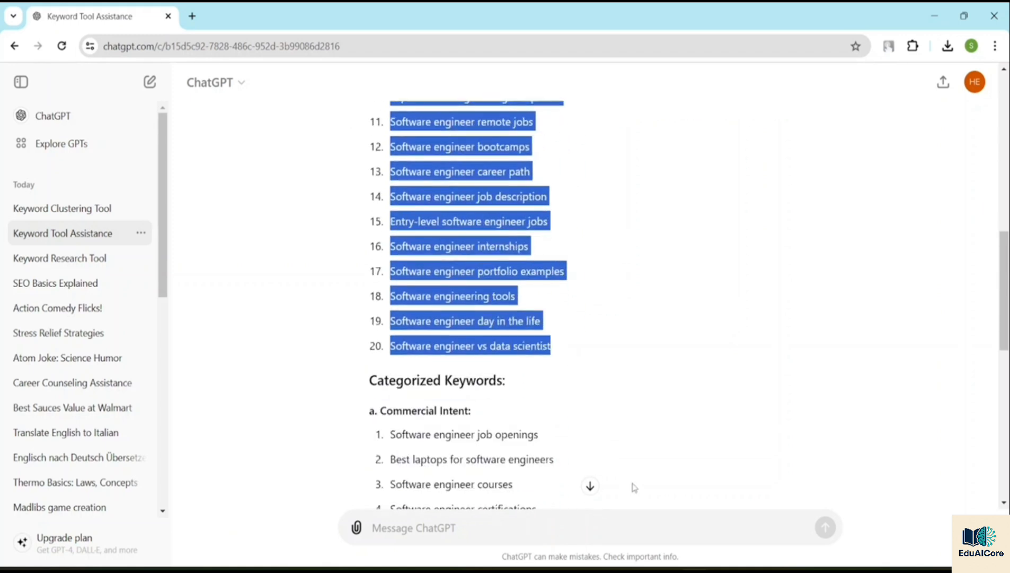
Step: Paste the copied keyword list into the Keyword Clustering Tool chat and send it for clustering
click(66, 210)
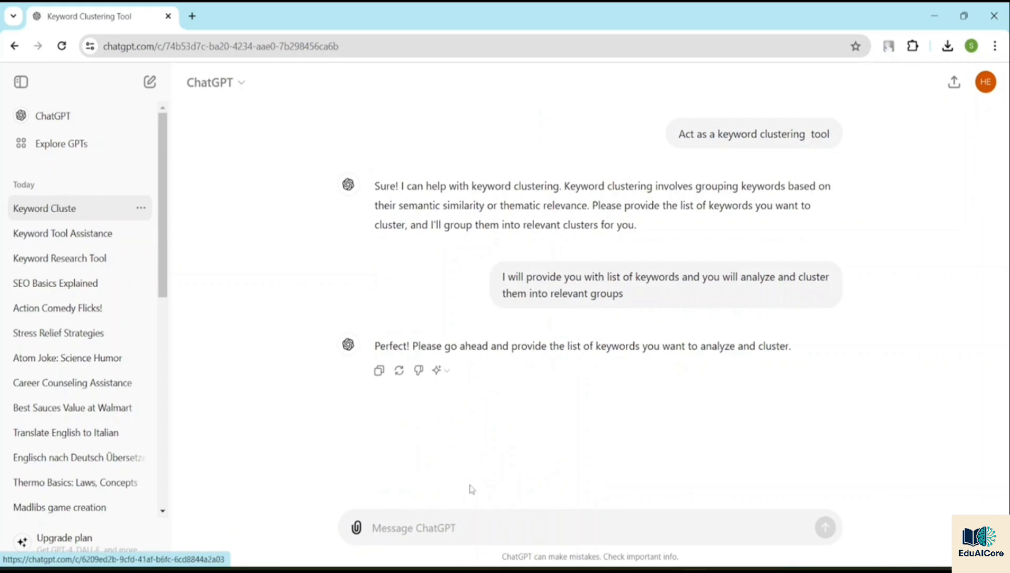
key(ctrl+v)
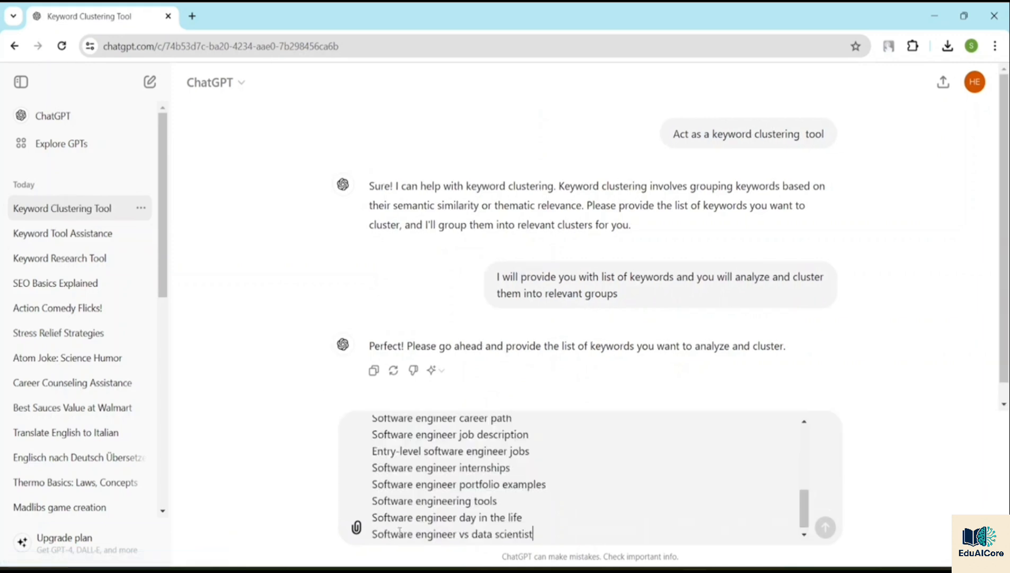
key(Return)
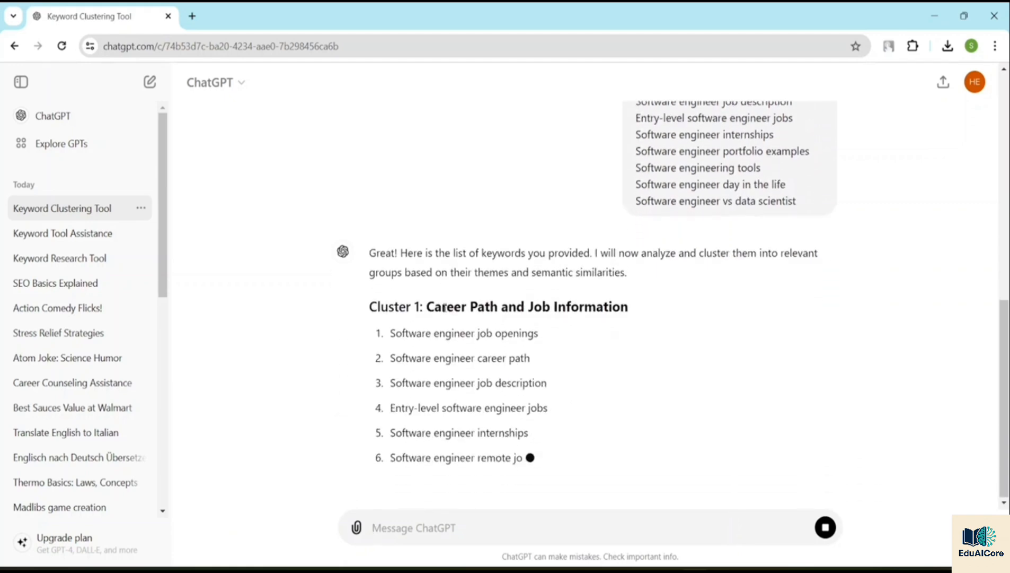
scroll(446, 307, up, 3)
scroll(444, 297, down, 2)
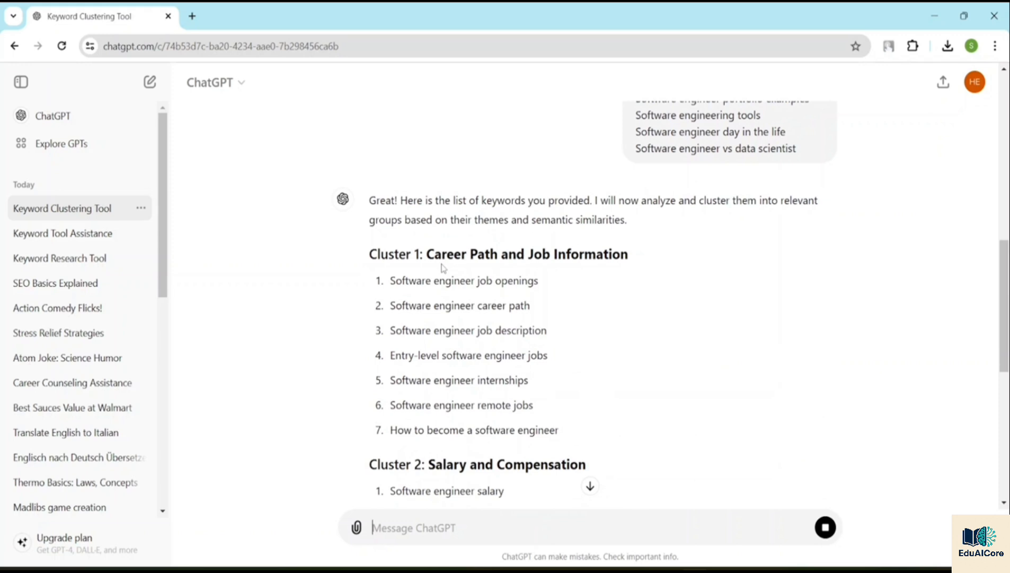
Step: Review the keyword clusters in the reply, from "Career Path and Job Information" through "Industry Insights"
scroll(427, 307, down, 2)
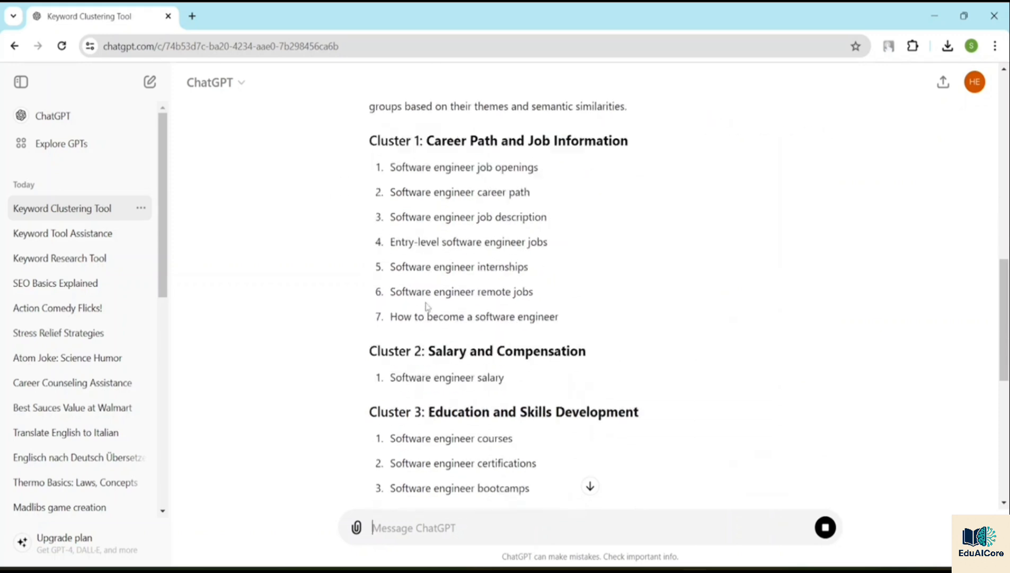
scroll(428, 306, down, 3)
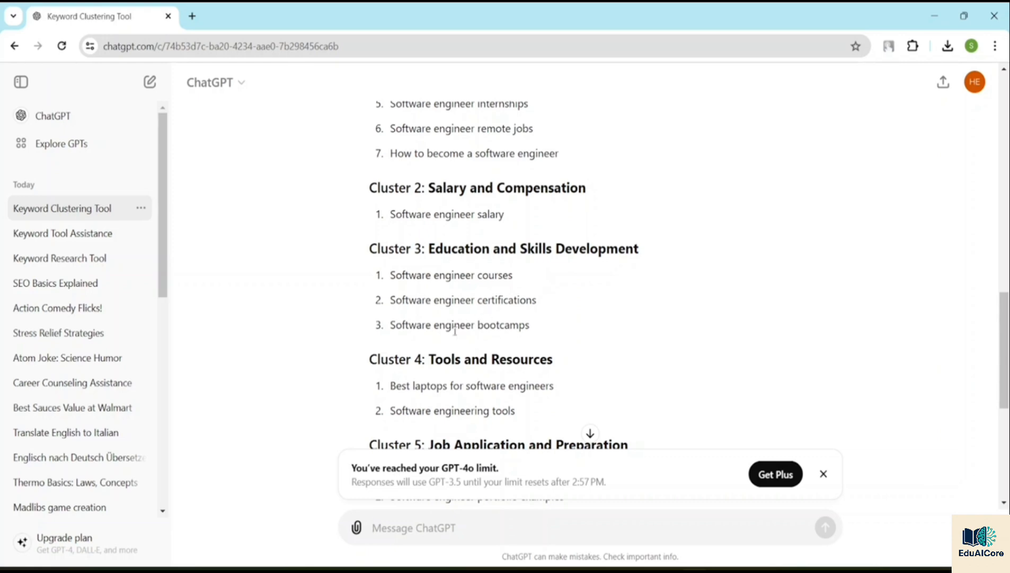
scroll(476, 347, down, 6)
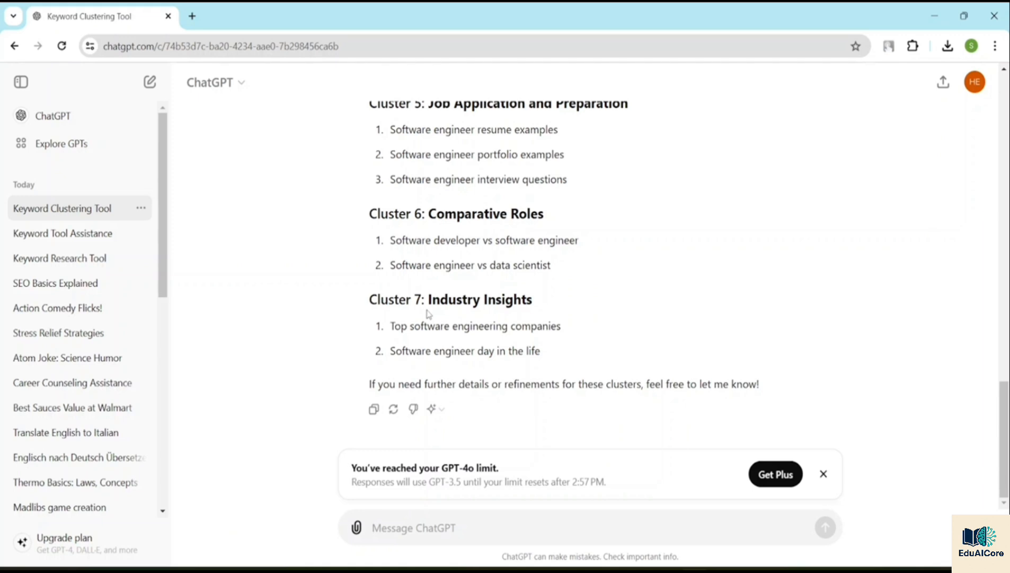
Step: Start a new chat, send the message "Act as a SEO content writer" and dismiss the GPT-4o limit notice
click(82, 116)
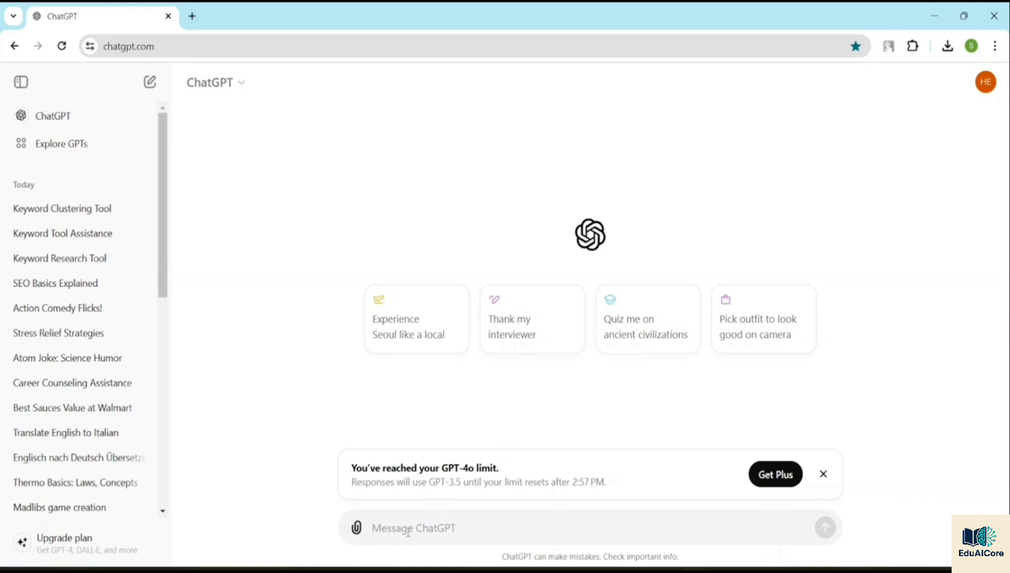
text(A)
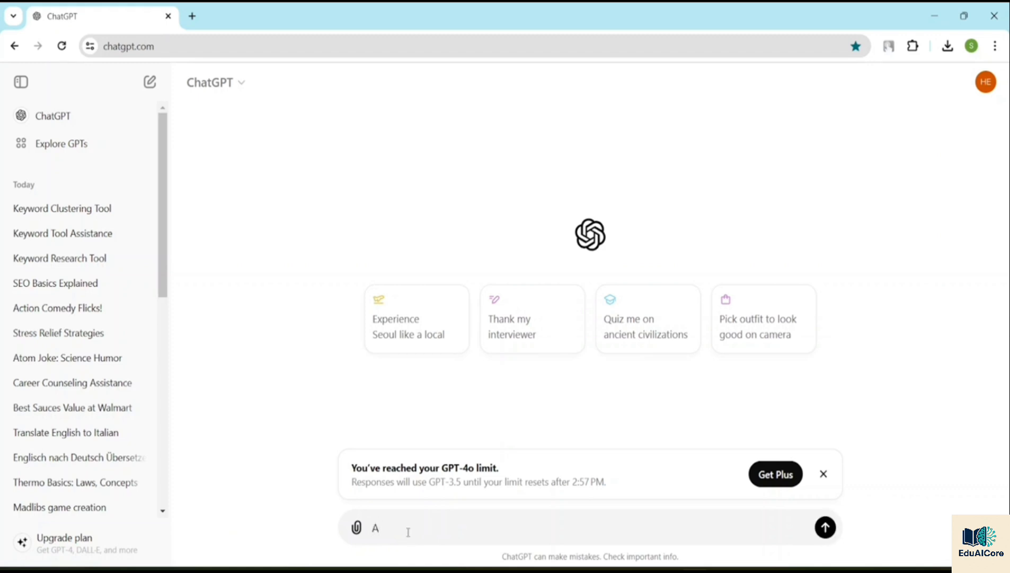
text(ct as a SEO content writer)
click(823, 473)
key(Return)
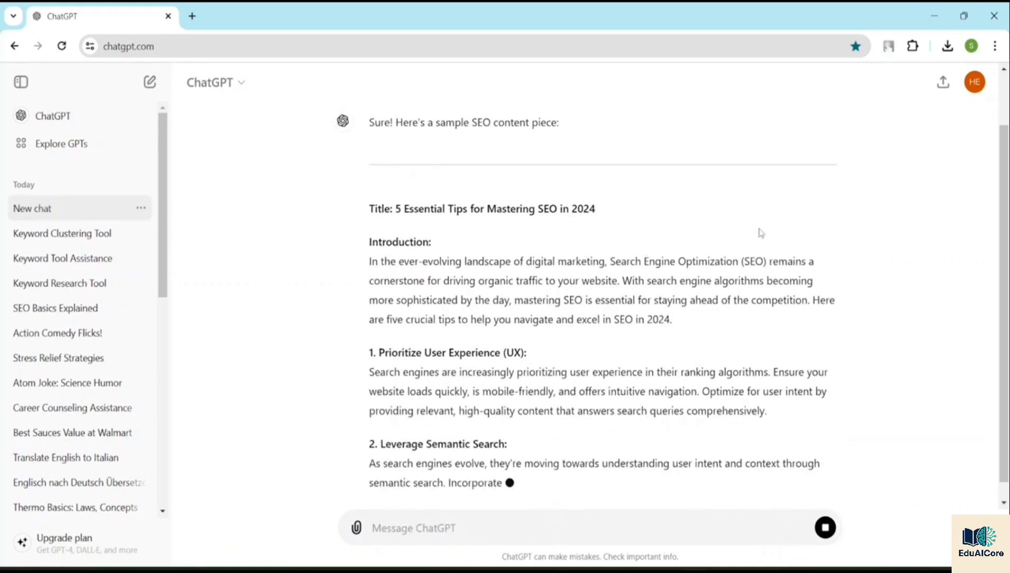
Step: Copy the prompt "Act as a SEO content writer" from this chat and paste it into a new chat's message
scroll(780, 230, up, 2)
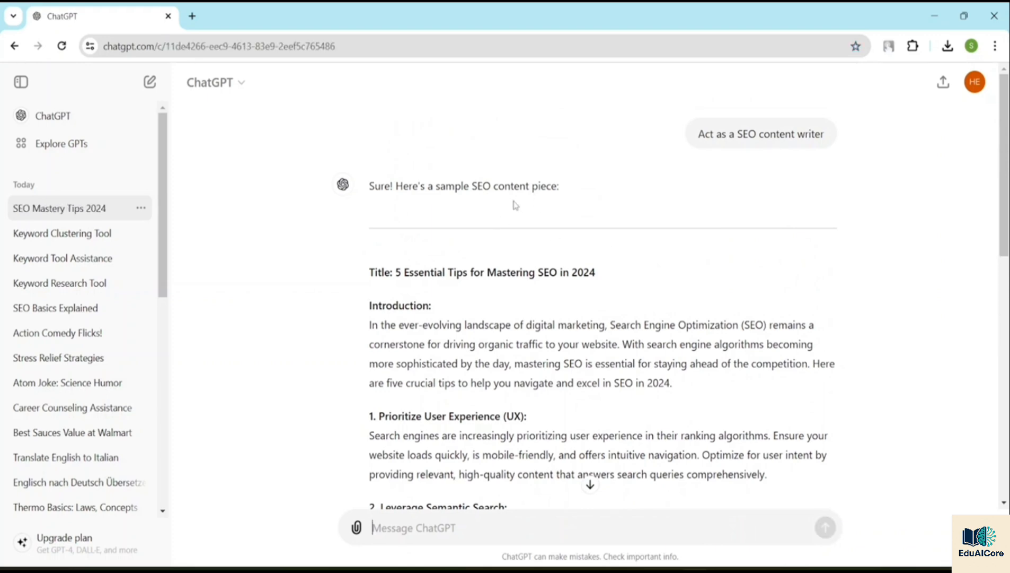
scroll(532, 207, down, 5)
scroll(531, 207, down, 6)
scroll(557, 207, up, 11)
drag(825, 135, 698, 136)
key(ctrl+c)
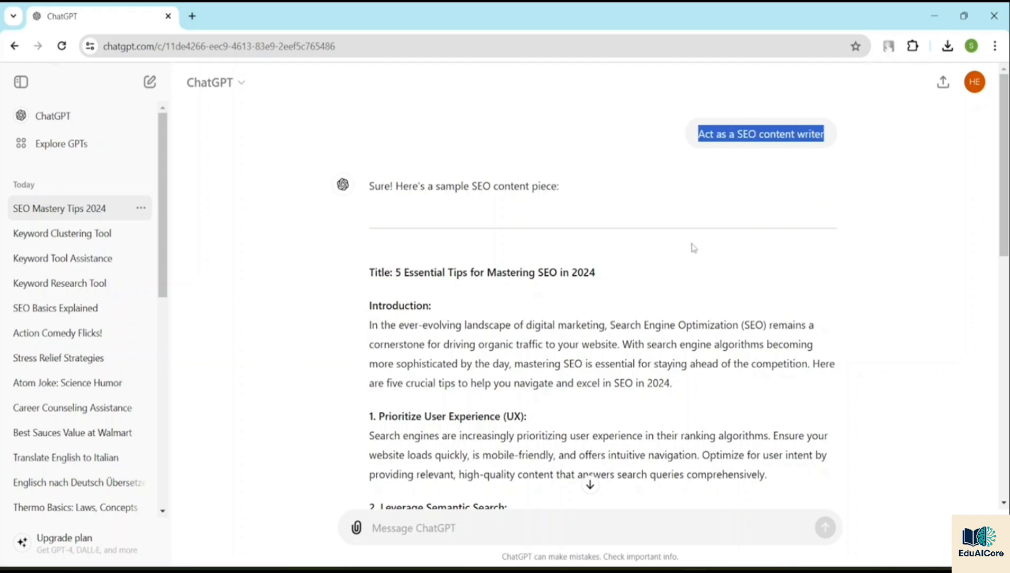
scroll(592, 239, down, 8)
click(62, 114)
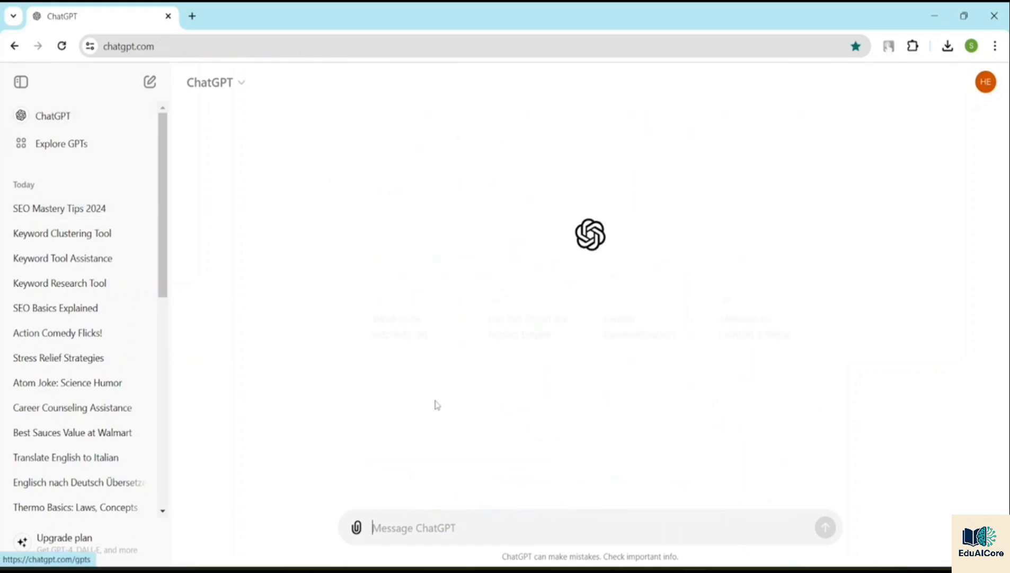
click(395, 530)
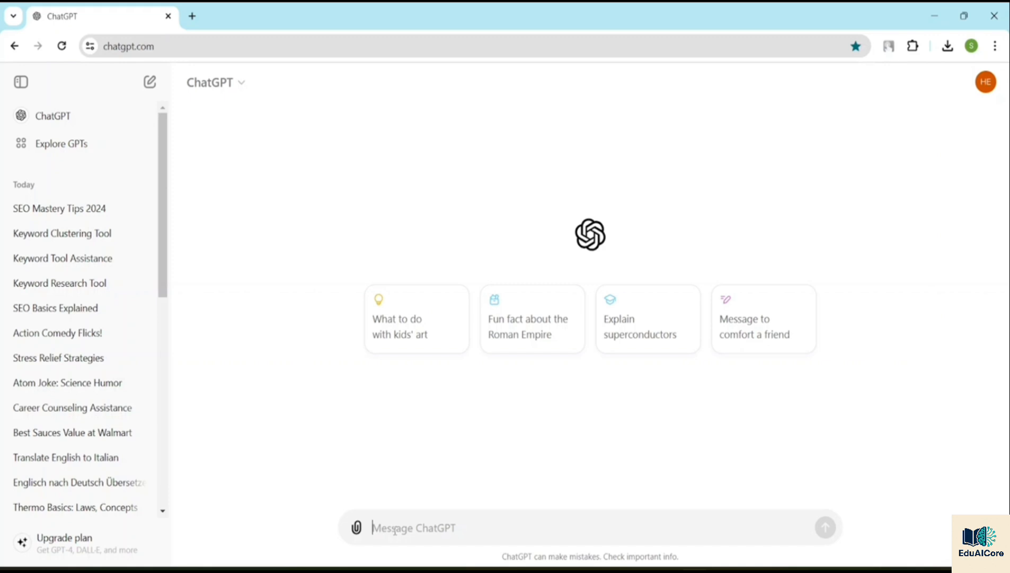
key(ctrl+v)
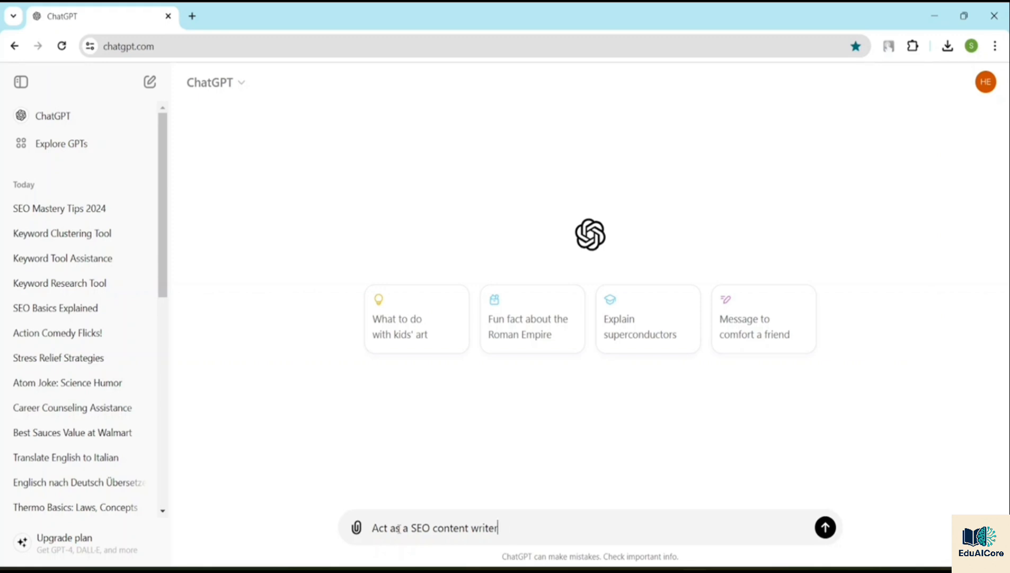
Step: Extend the message with ". I will provide you article on a topic" and dismiss the WhatsApp notification
text(I will provide  you)
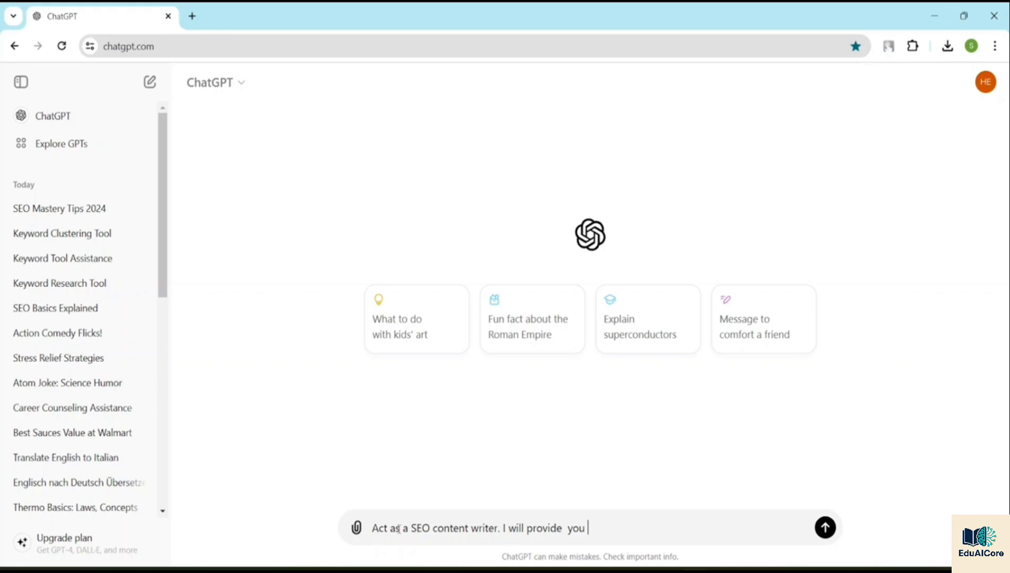
text( article on a topic)
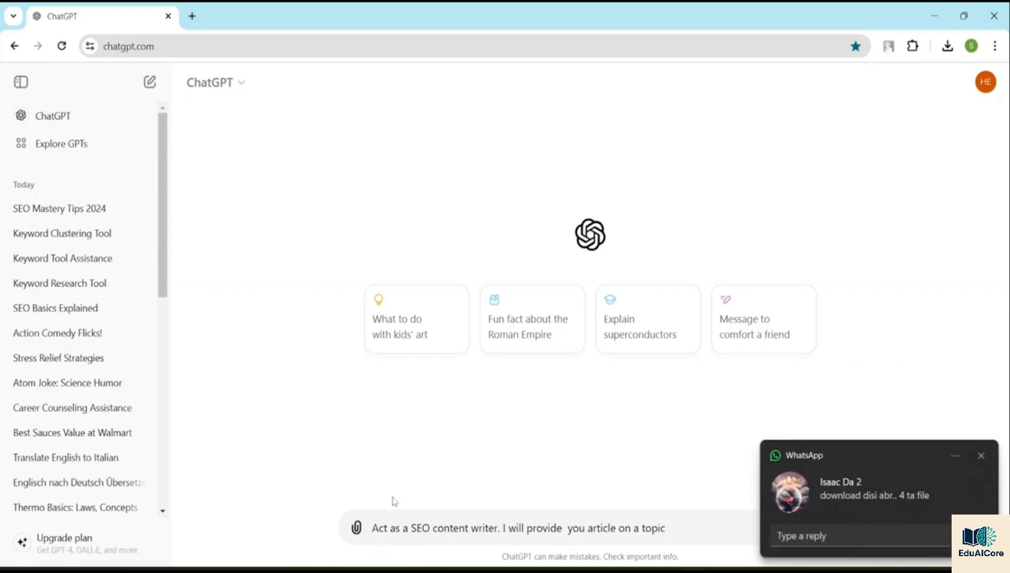
click(982, 456)
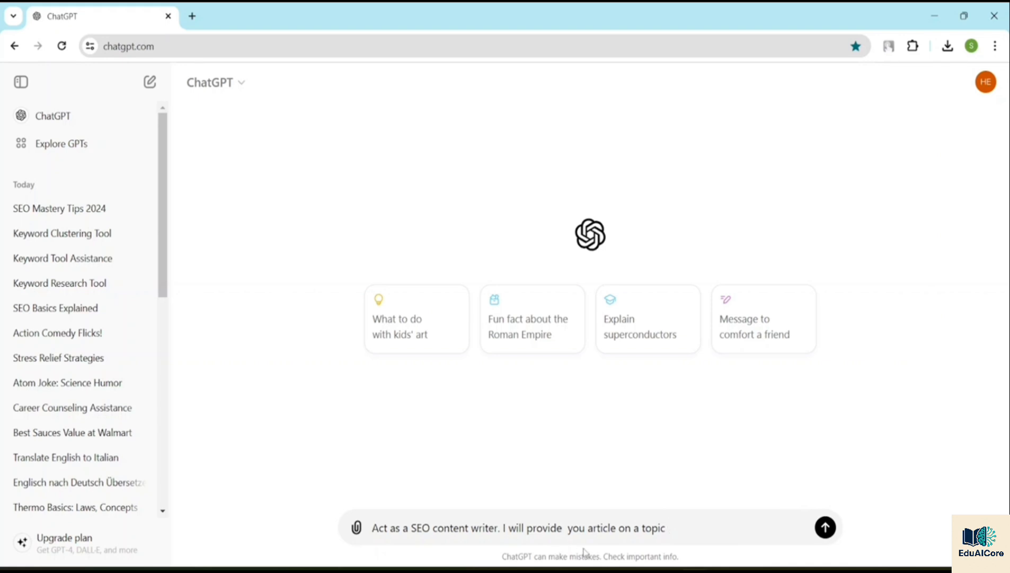
Step: Complete the message with "and you need to give me a title for tht article" and send it
text(and yo)
text(u m)
text(need )
text(to give)
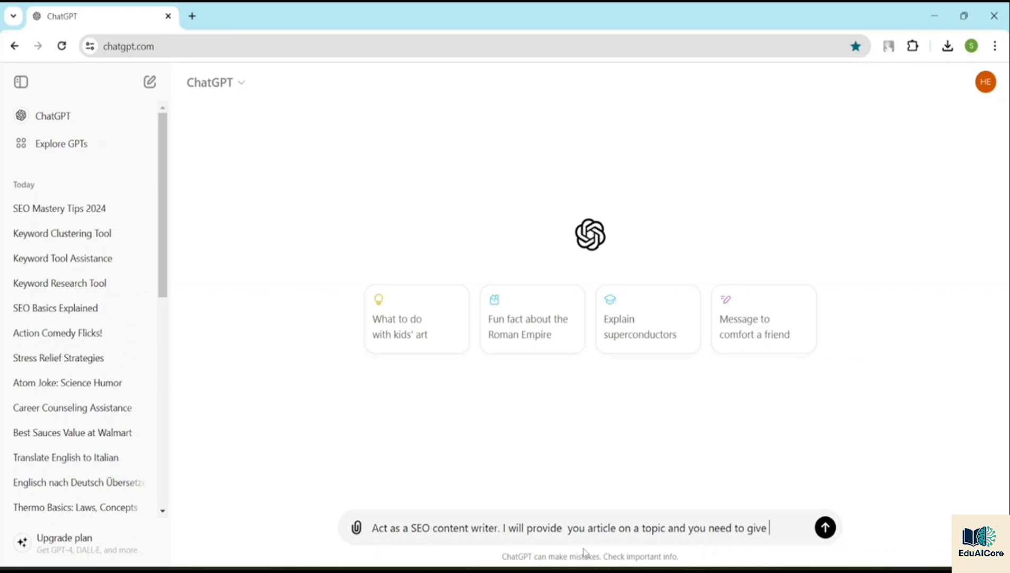
text( me a t)
text(itle for)
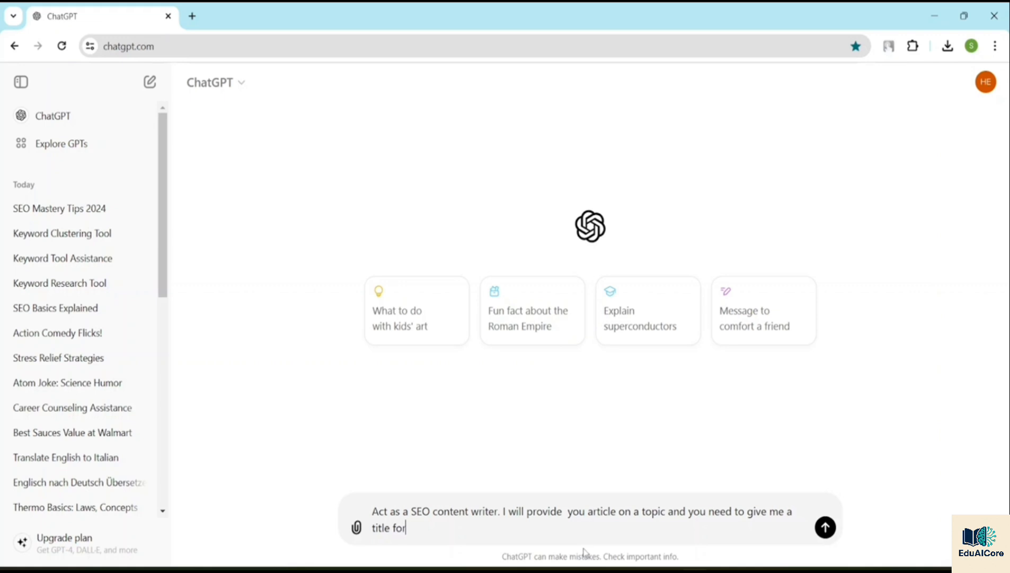
text( tht article)
key(Return)
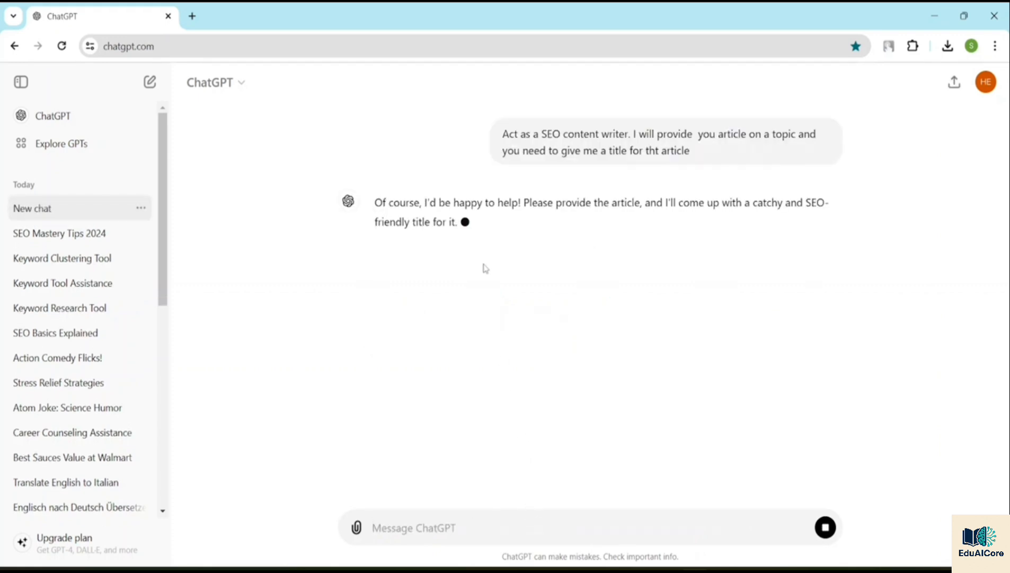
Step: Start a new chat and send the message "Generate me a random article on football"
click(75, 118)
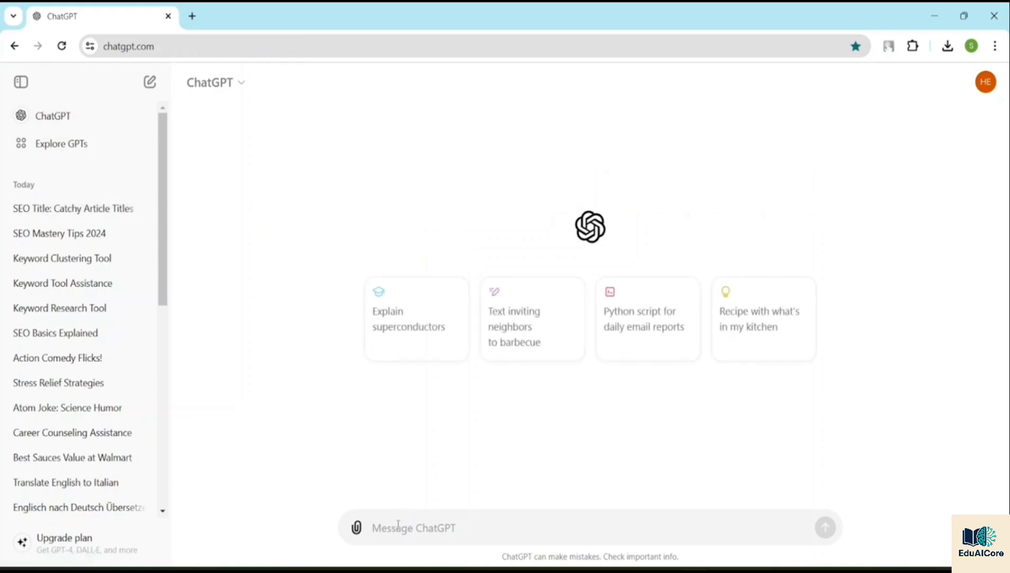
text(G)
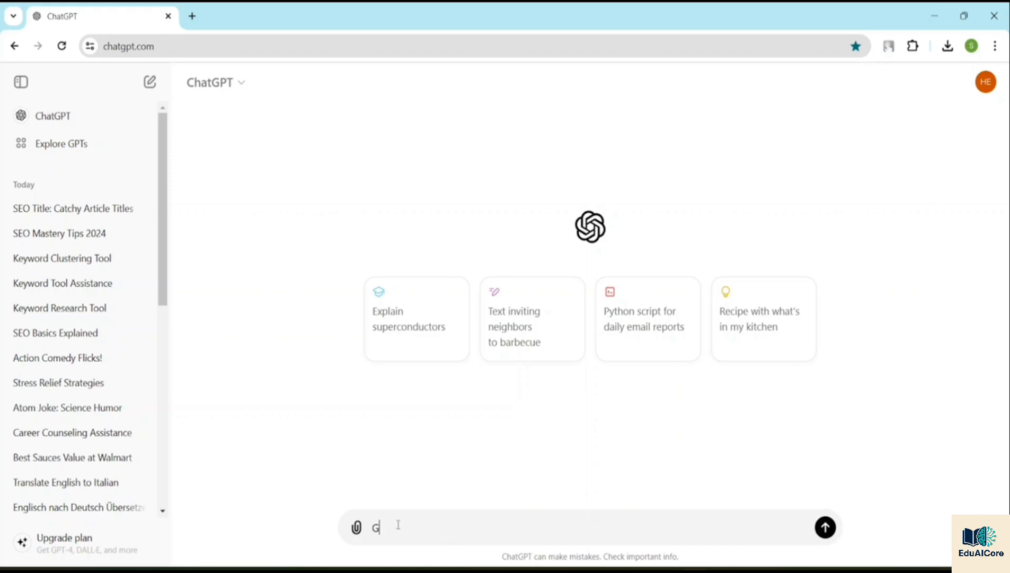
text(enerate me a random art)
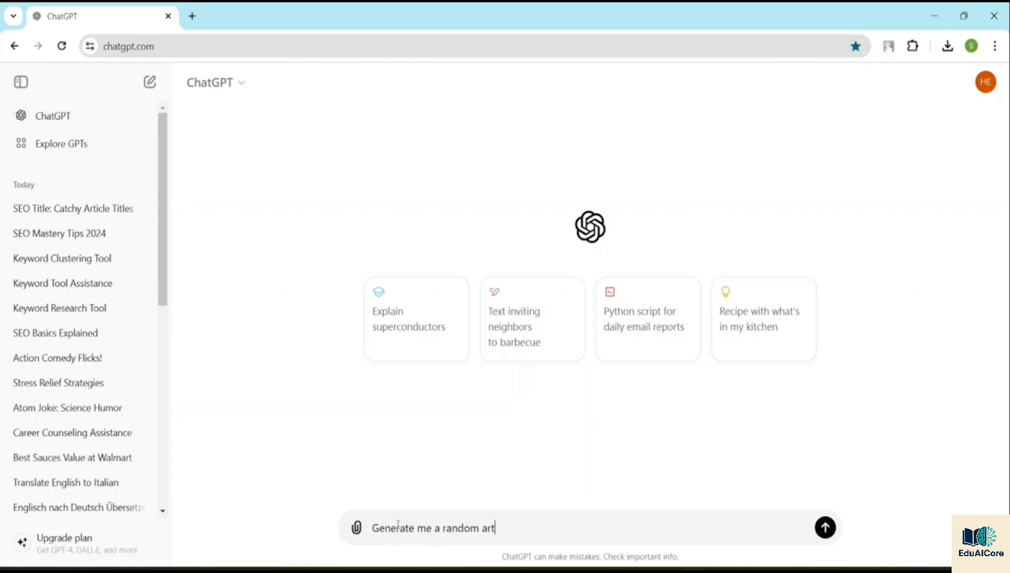
text(icle on footba;ll)
key(Return)
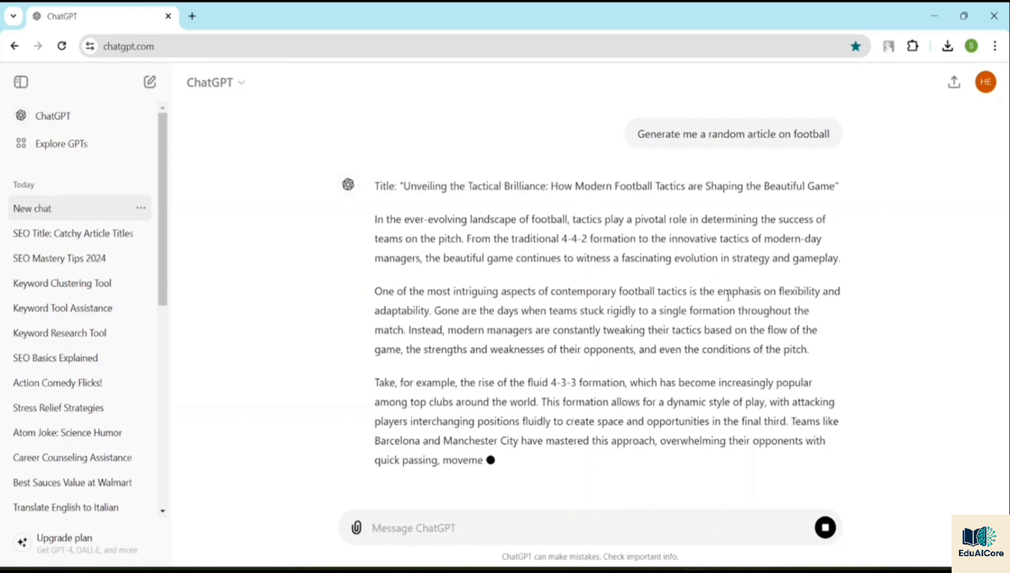
Step: Copy the generated football article's body without its title, from "In the ever-evolving landscape" through "awe-inspiring"
scroll(593, 263, down, 4)
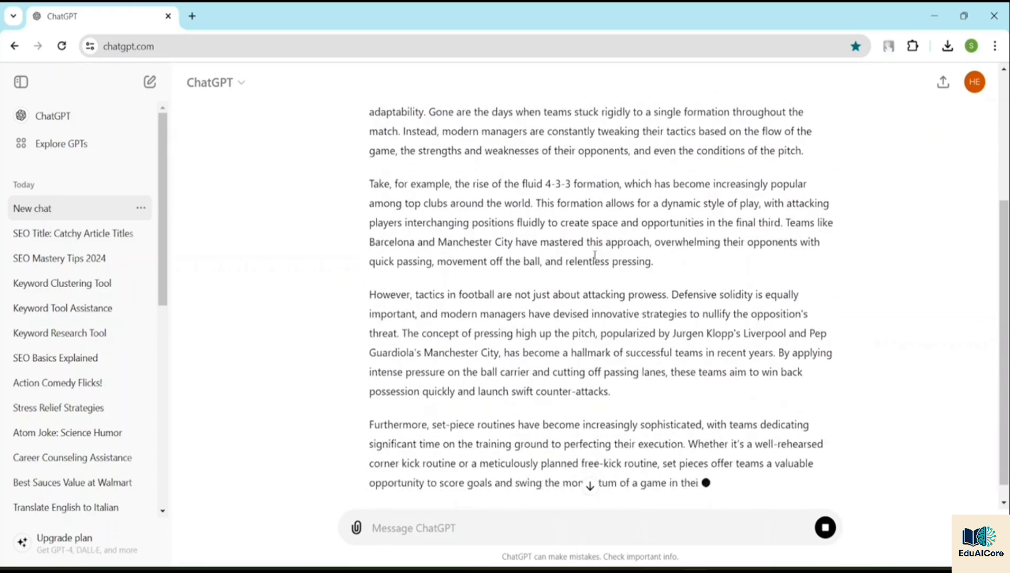
scroll(592, 262, up, 4)
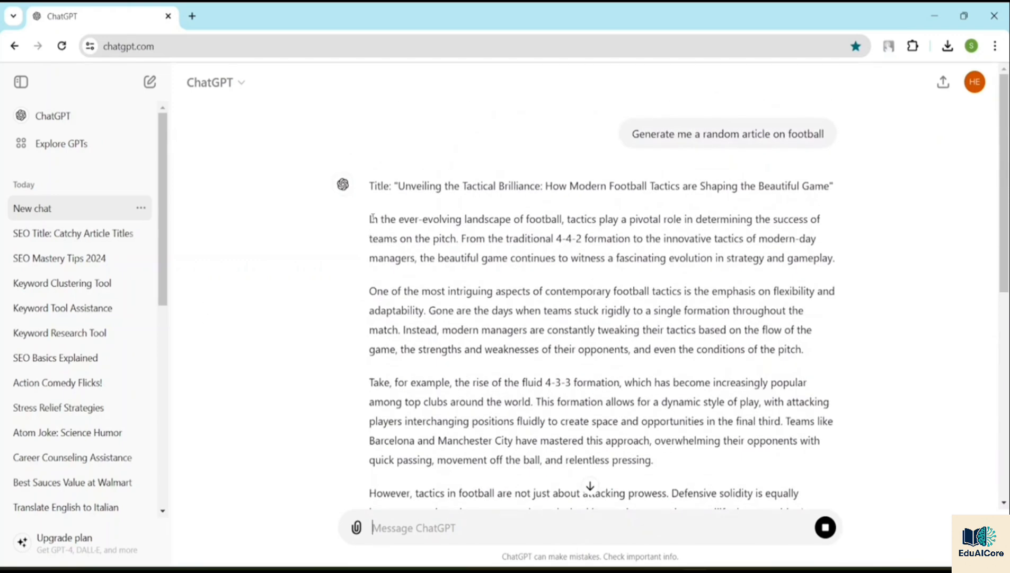
drag(369, 219, 687, 392)
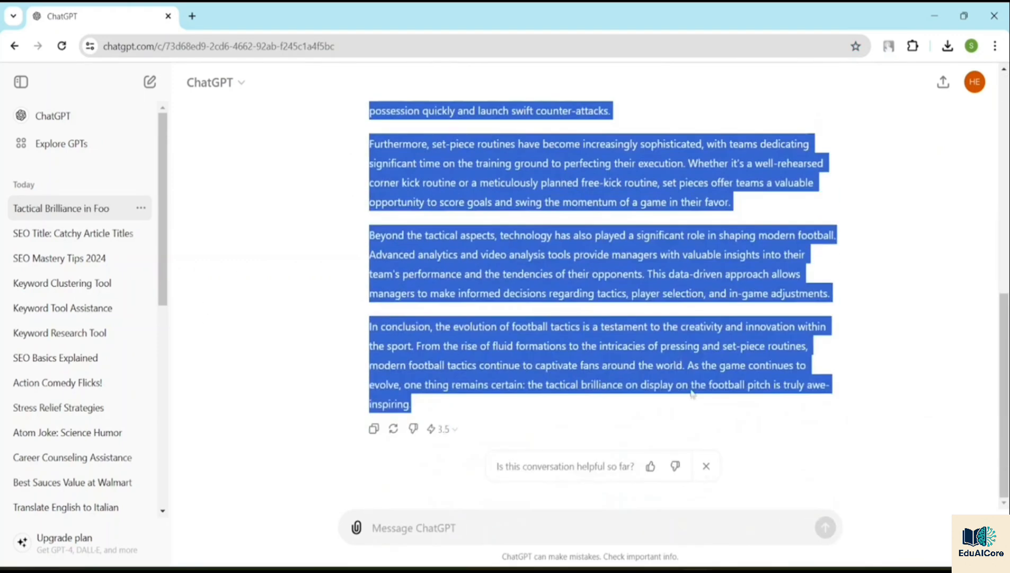
Step: Paste the copied football article into the "SEO Title: Catchy Article Titles" chat and send it to get a title
click(75, 237)
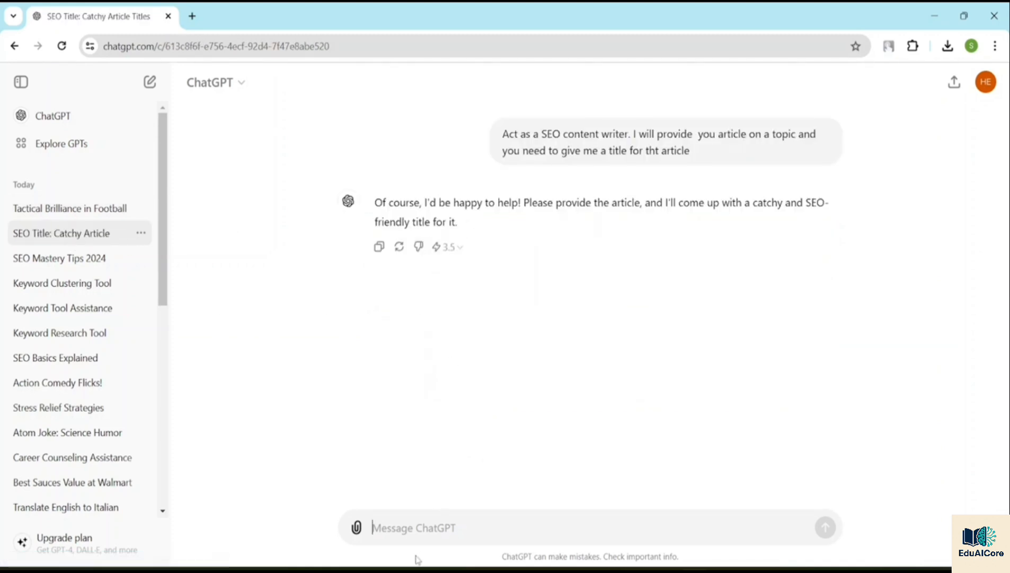
key(ctrl+v)
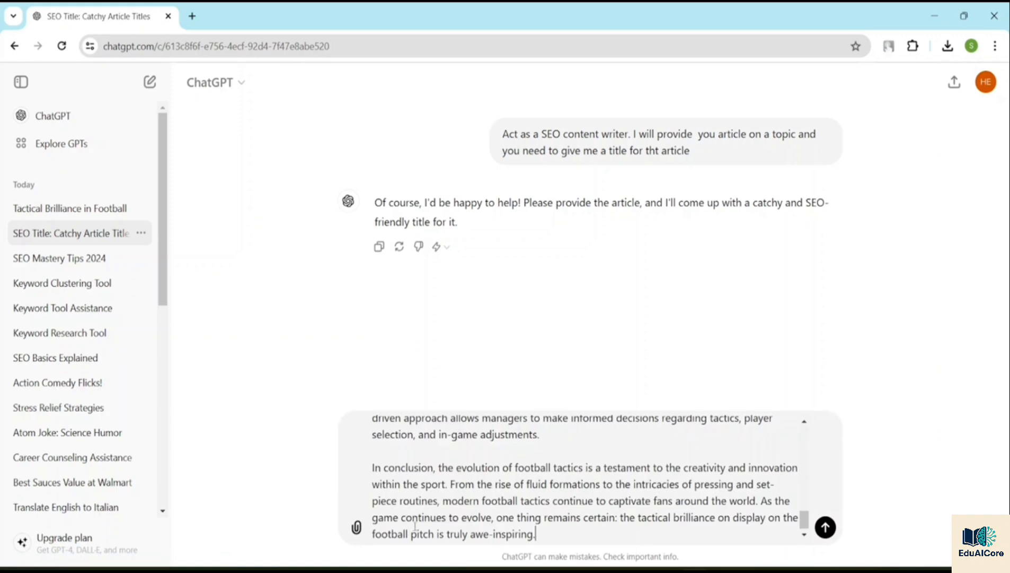
scroll(555, 439, up, 3)
scroll(555, 439, up, 2)
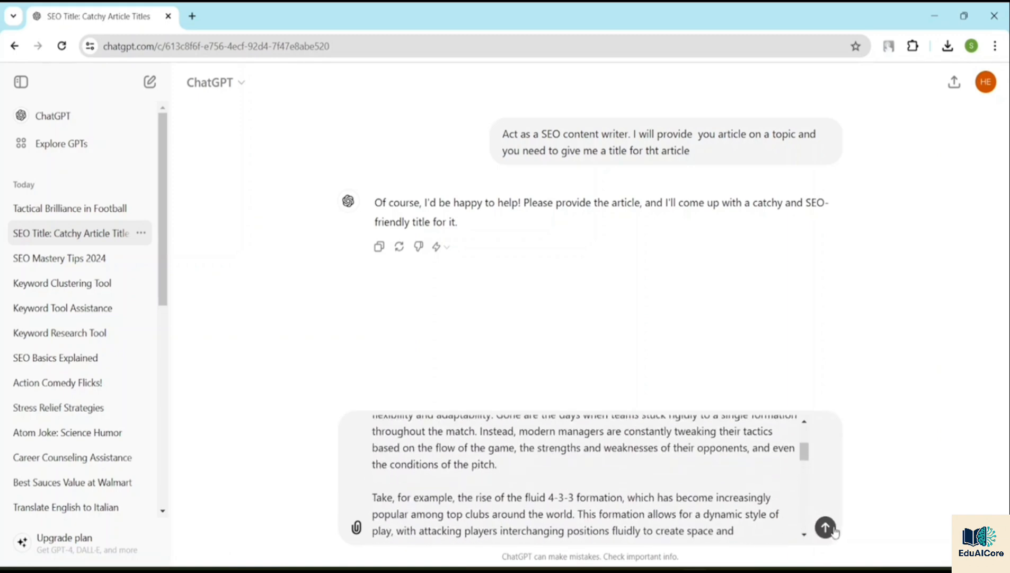
click(825, 527)
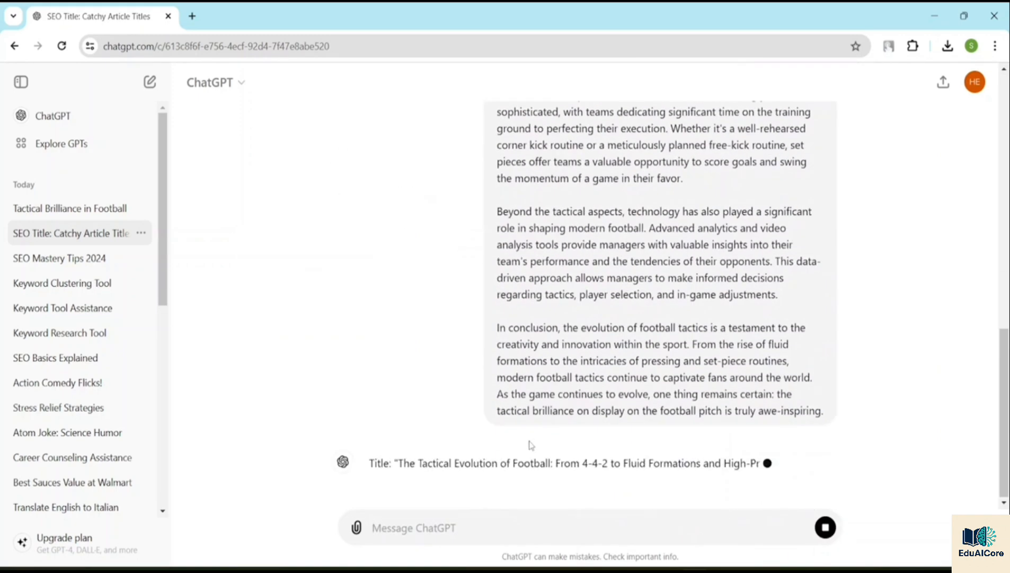
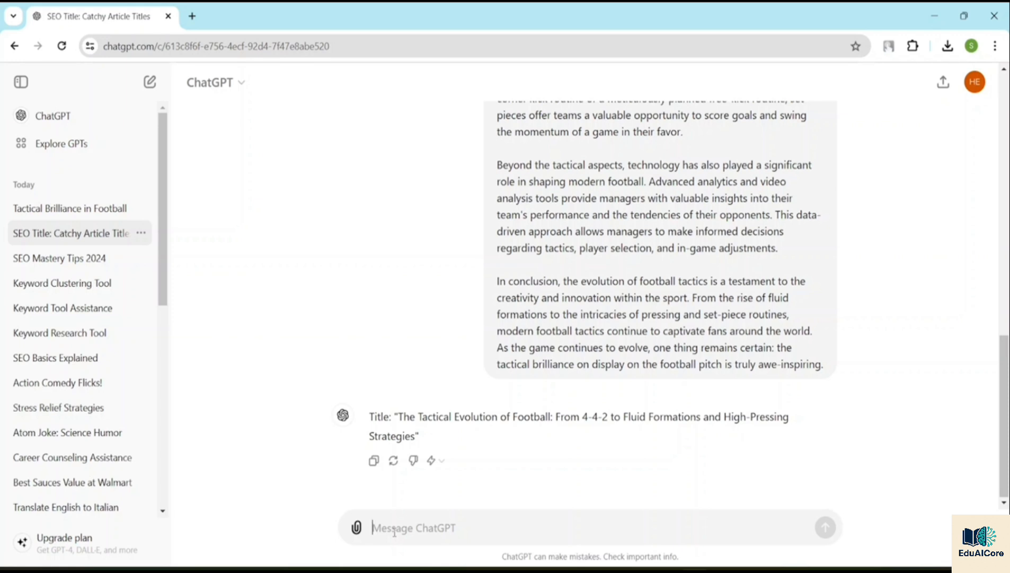
Step: Send the follow-up message "Provide me a description for this article in 3 sentences" in the football article title chat
text(Pr)
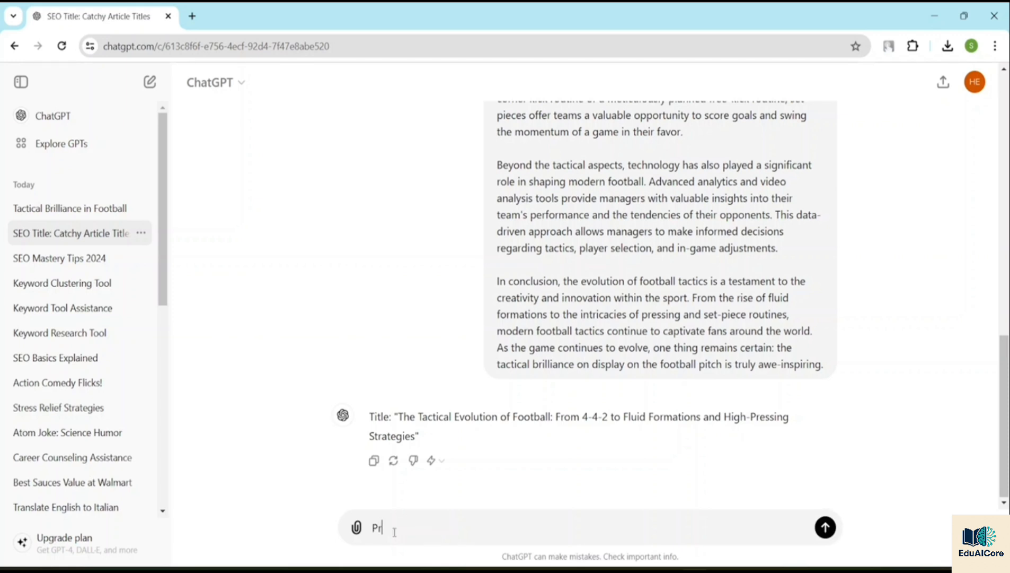
text(ovide me a descri)
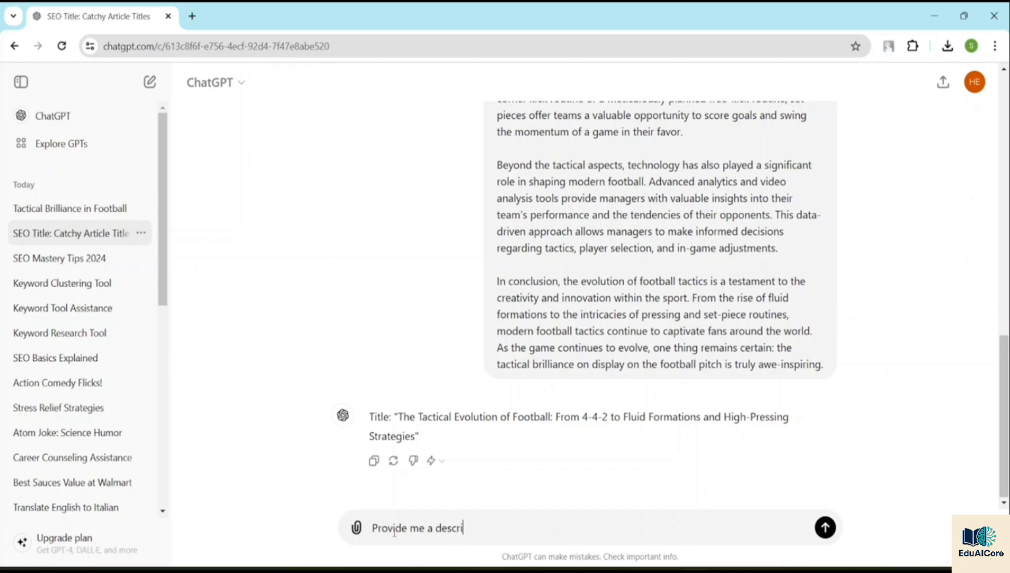
text(ption for this article in )
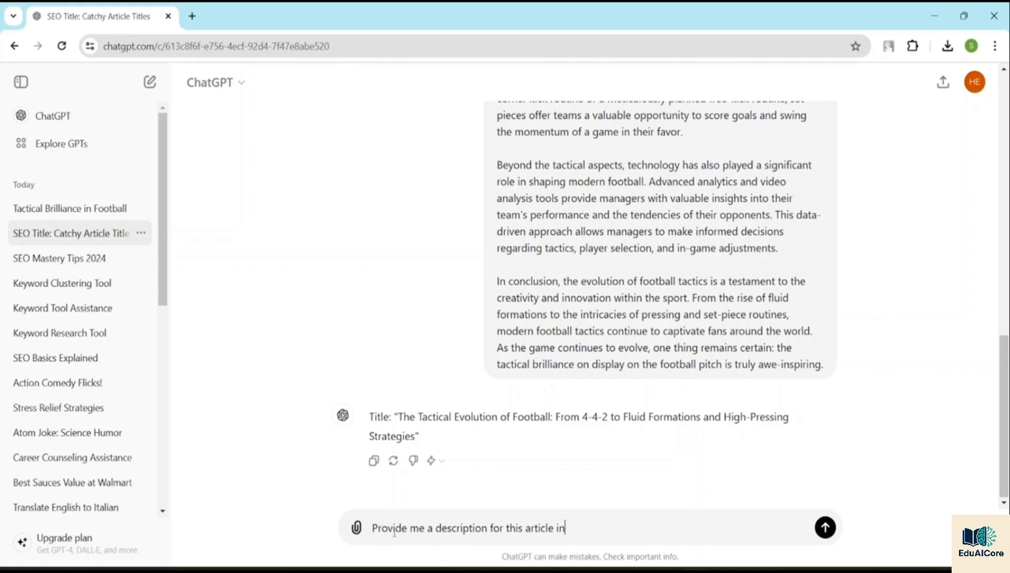
text(3 sentences)
key(Return)
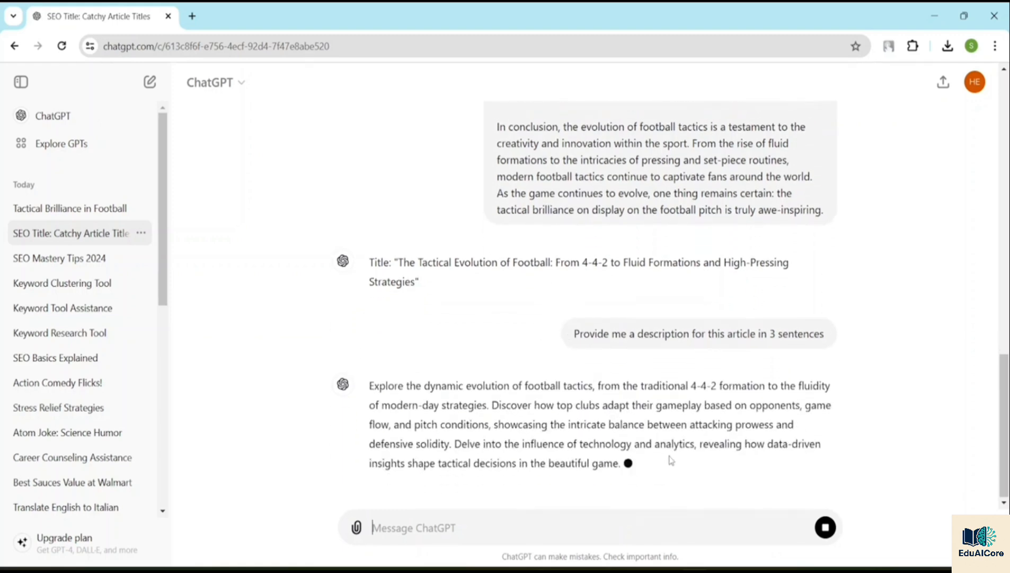
scroll(592, 414, up, 10)
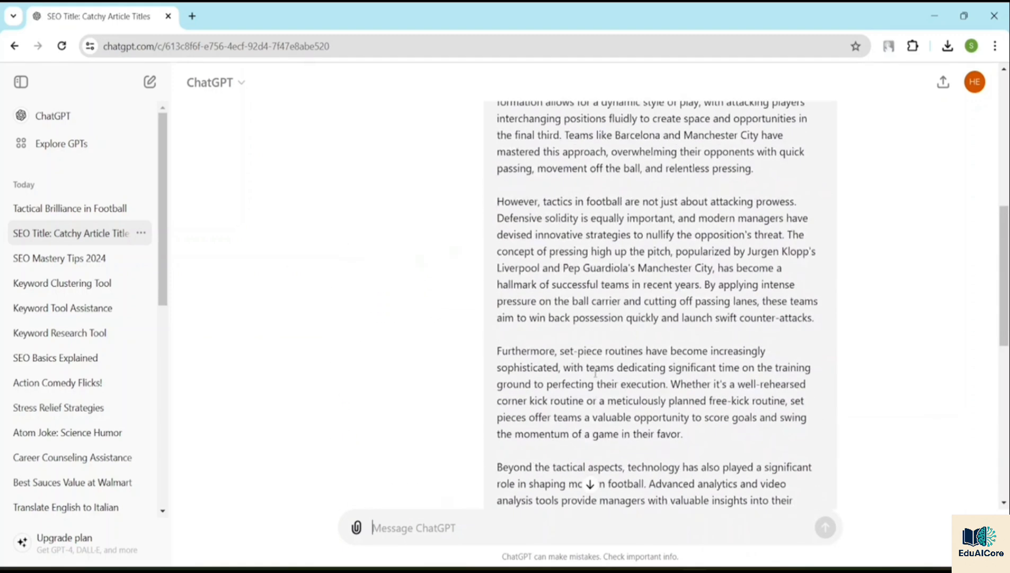
scroll(599, 358, up, 3)
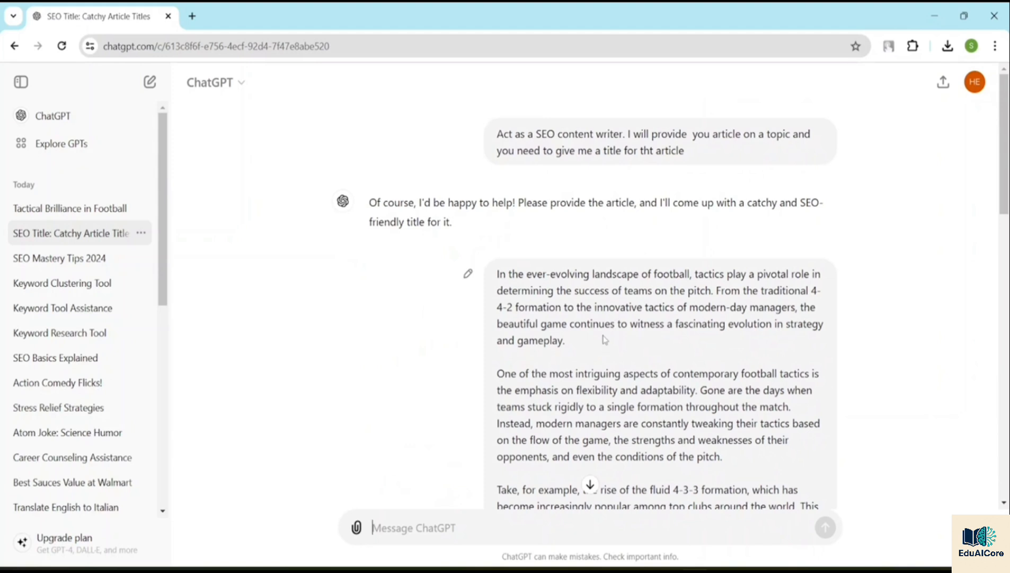
mouse_move(553, 217)
scroll(553, 219, down, 1)
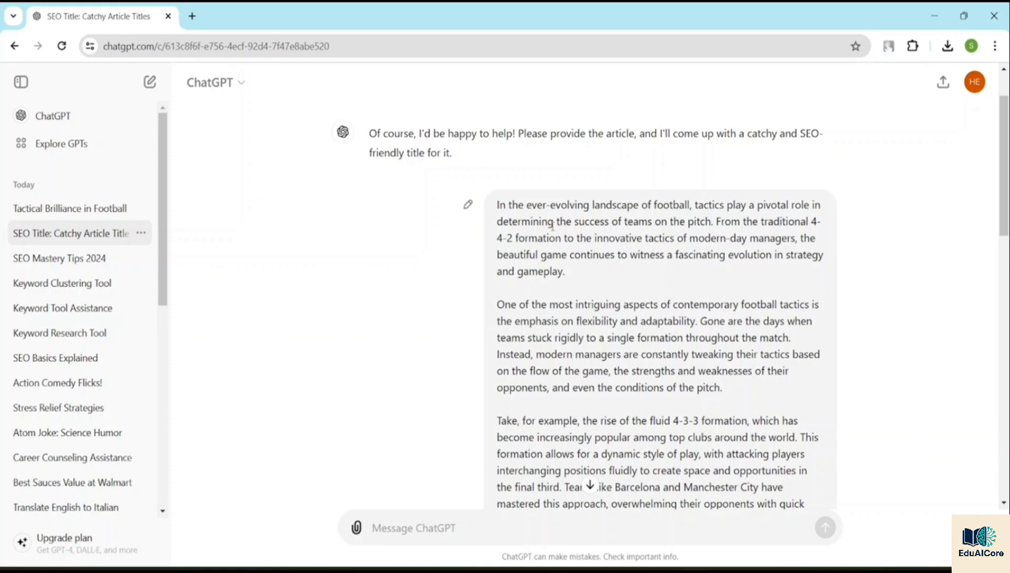
scroll(545, 223, up, 1)
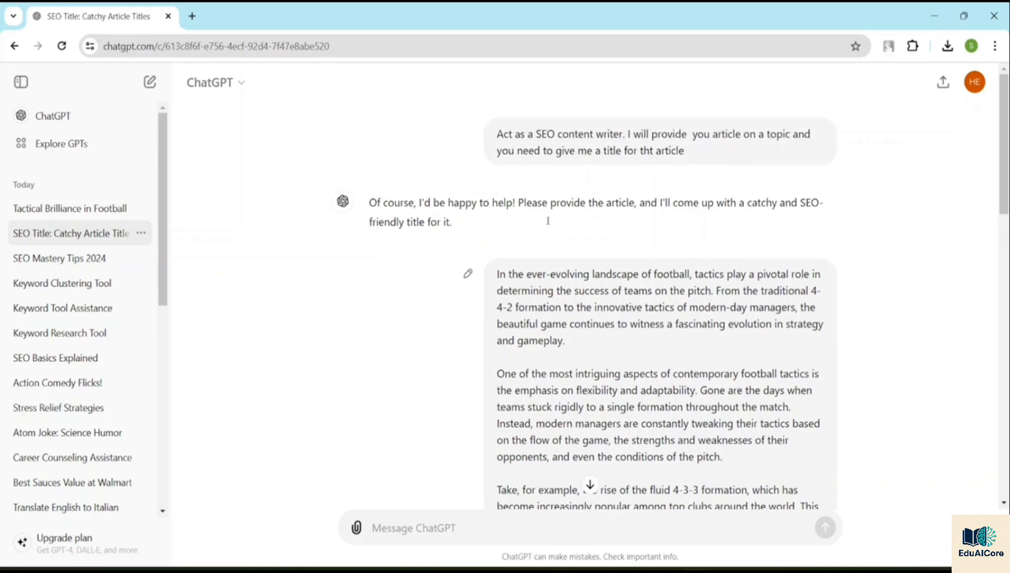
Step: Start a new chat and begin the message with "Act as a Node.js coder expert"
click(97, 118)
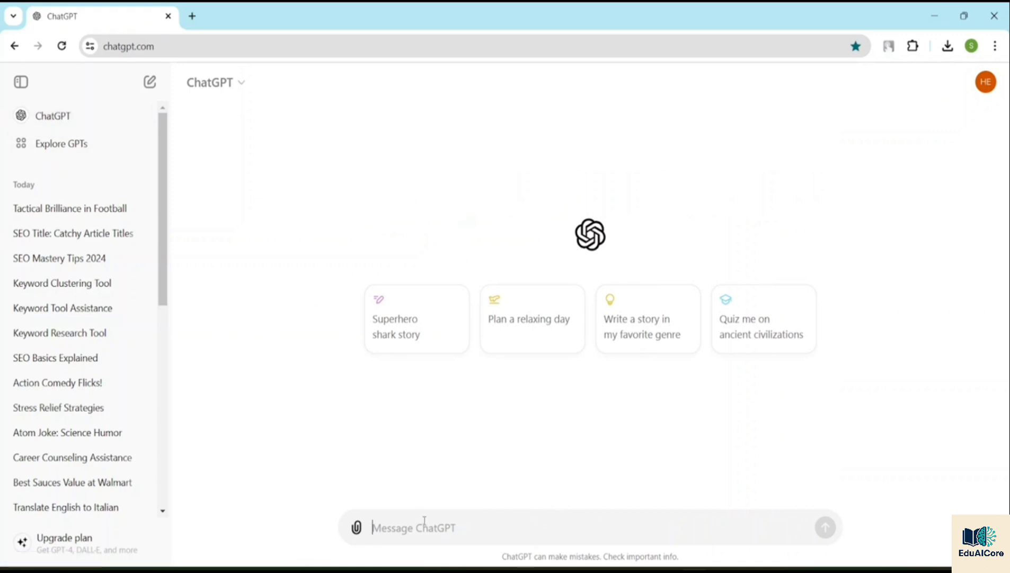
text(ACt)
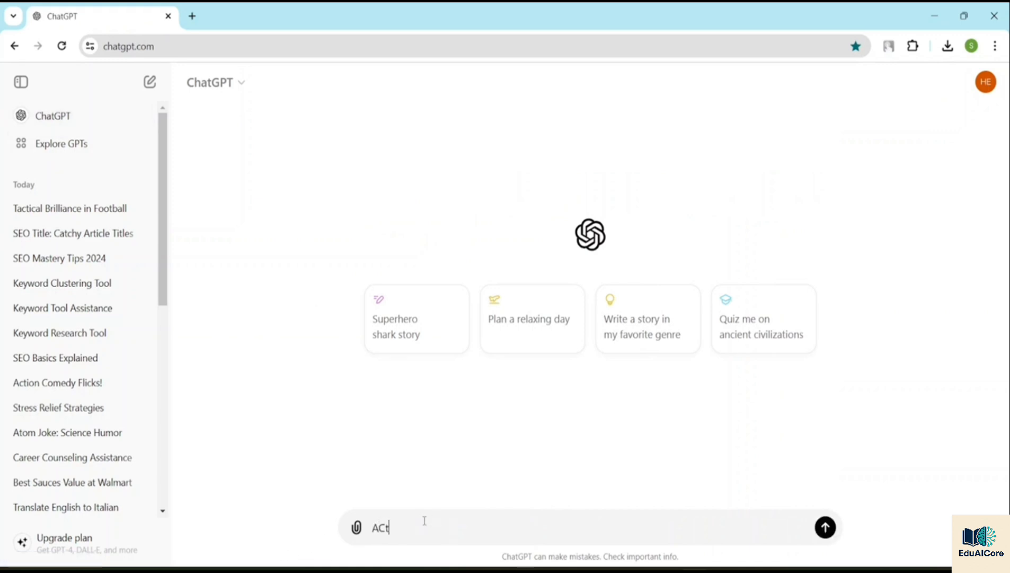
key(BackSpace)
key(BackSpace)
text(ct as )
text(a )
text(Nodw)
text(.)
text(js)
click(440, 527)
key(BackSpace)
text(e)
click(496, 523)
text(coder expert)
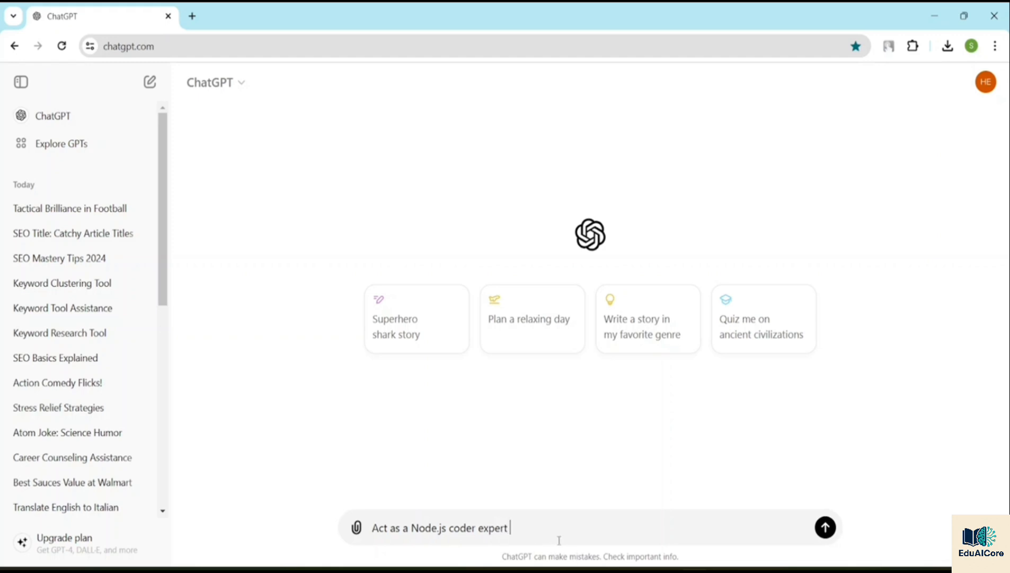
text( . I ll provide you with pro)
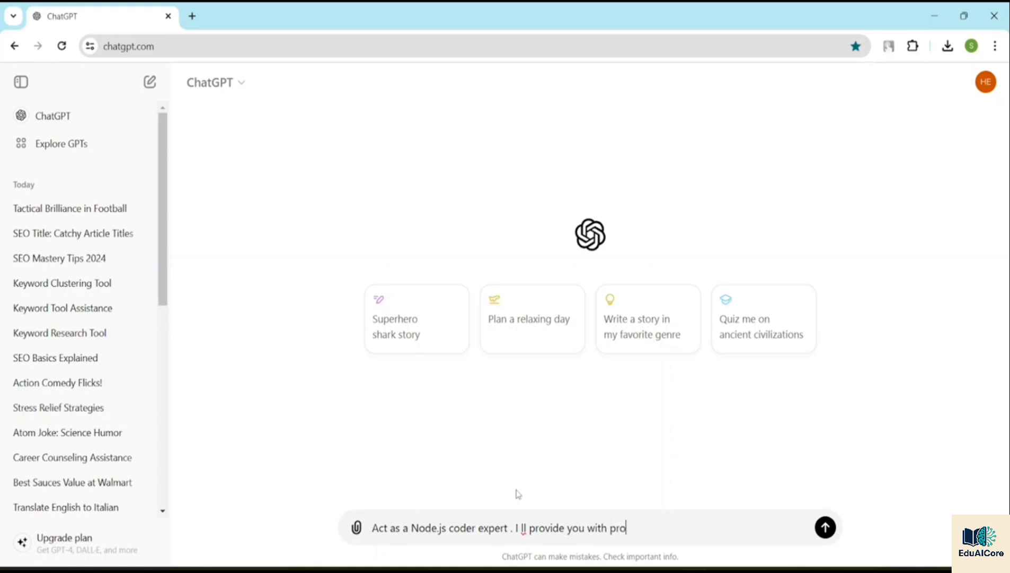
text(duct pages.)
Step: Complete the message with "You need to give me product schema data code in node.jswhich is accepted by google" and send it
text(You need to)
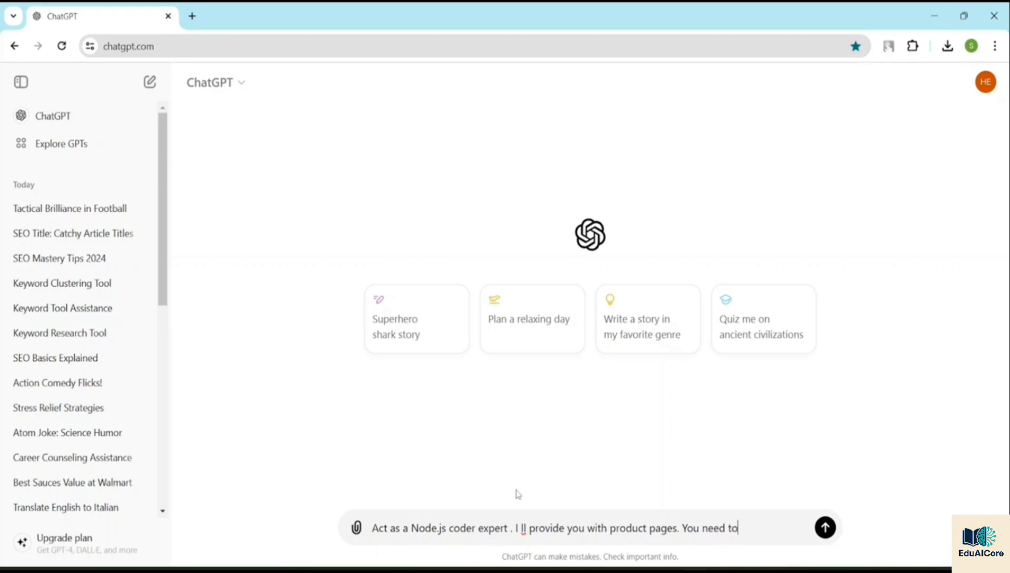
text( give me product s)
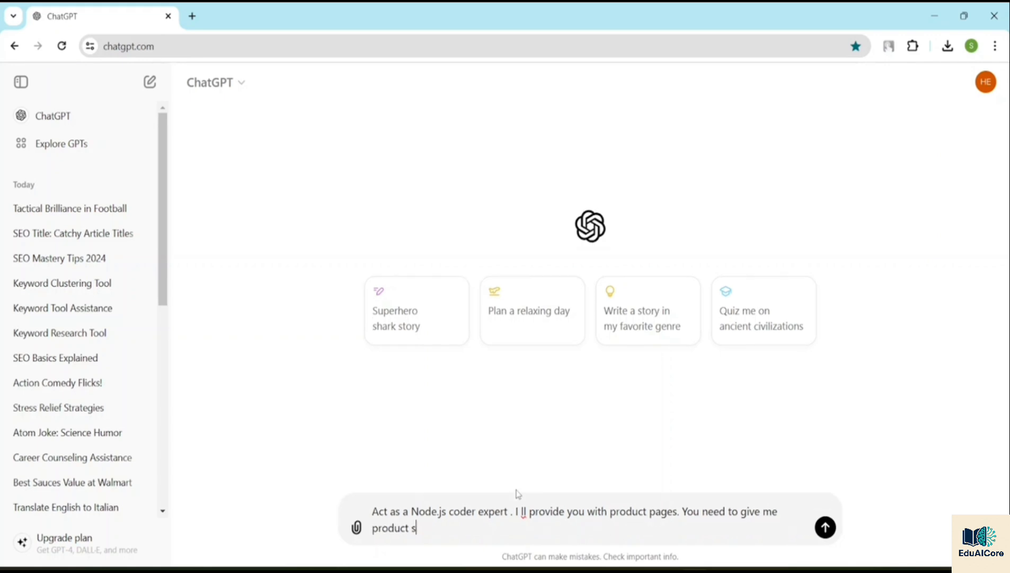
text(chema data code in)
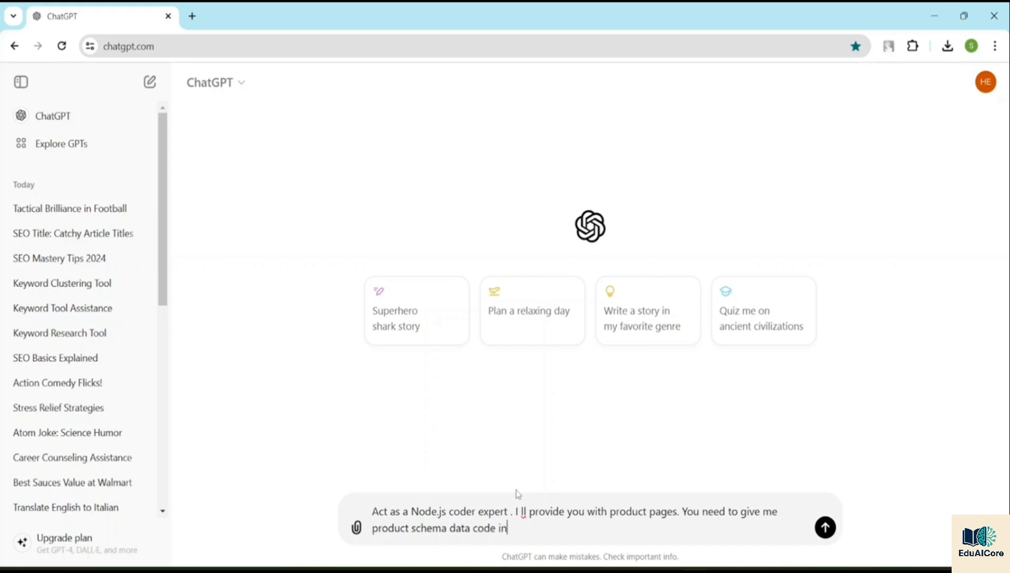
text( no)
text(de.)
text(js)
text(whiv)
text(ch )
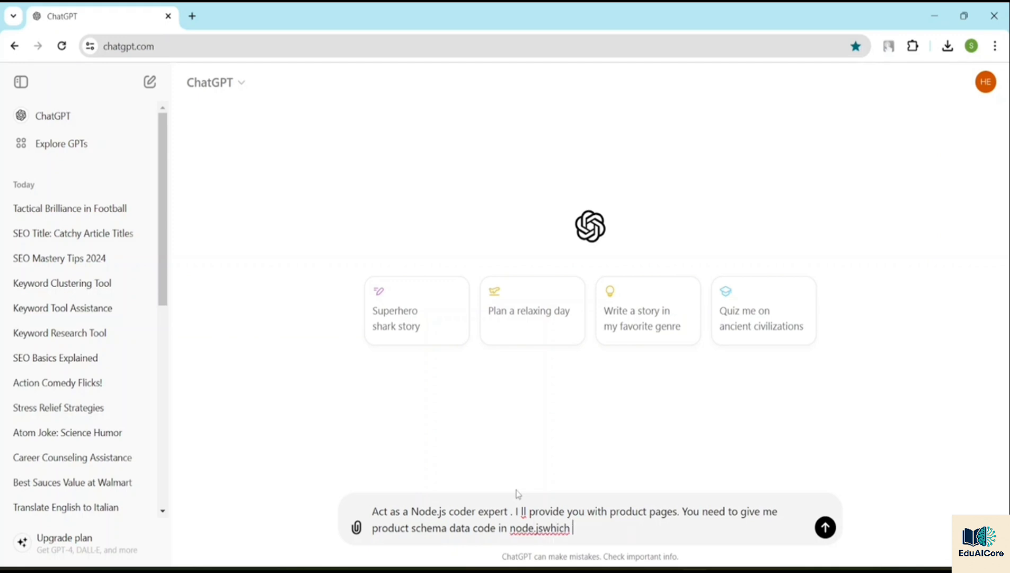
text(is accepted by google)
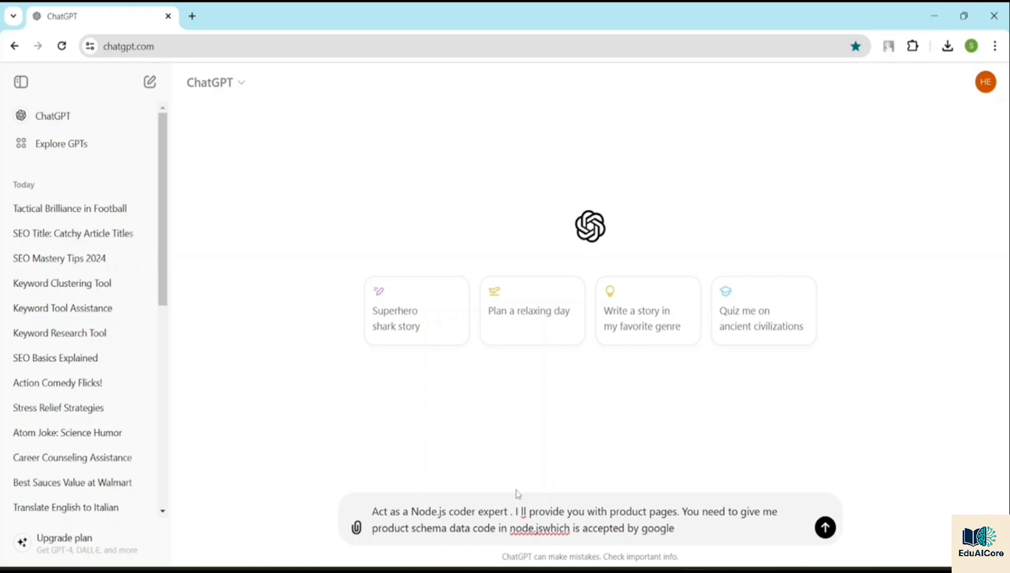
key(Return)
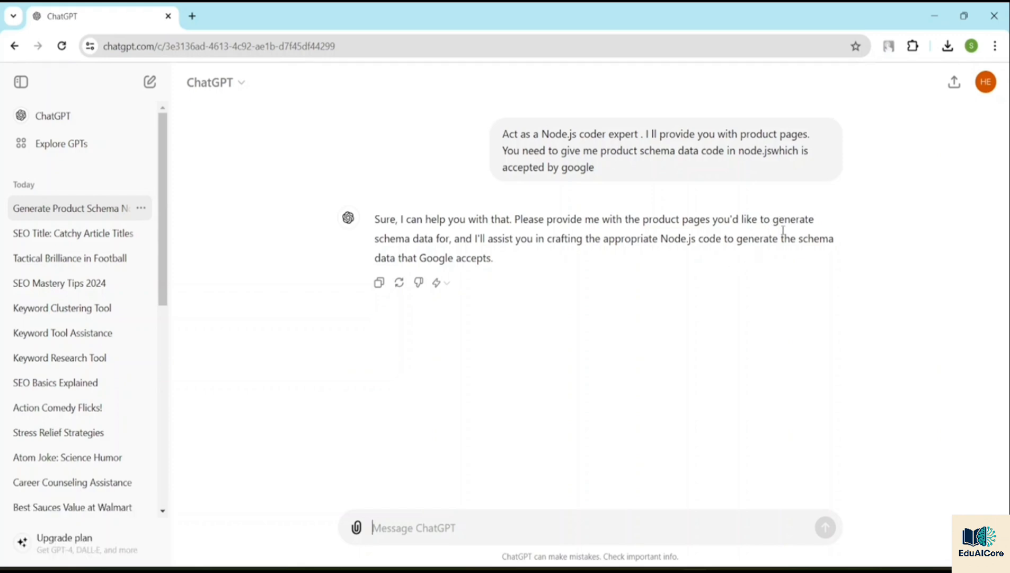
Step: Search Google for "amazon" in a new browser tab and open the Amazon.com result
key(ctrl+t)
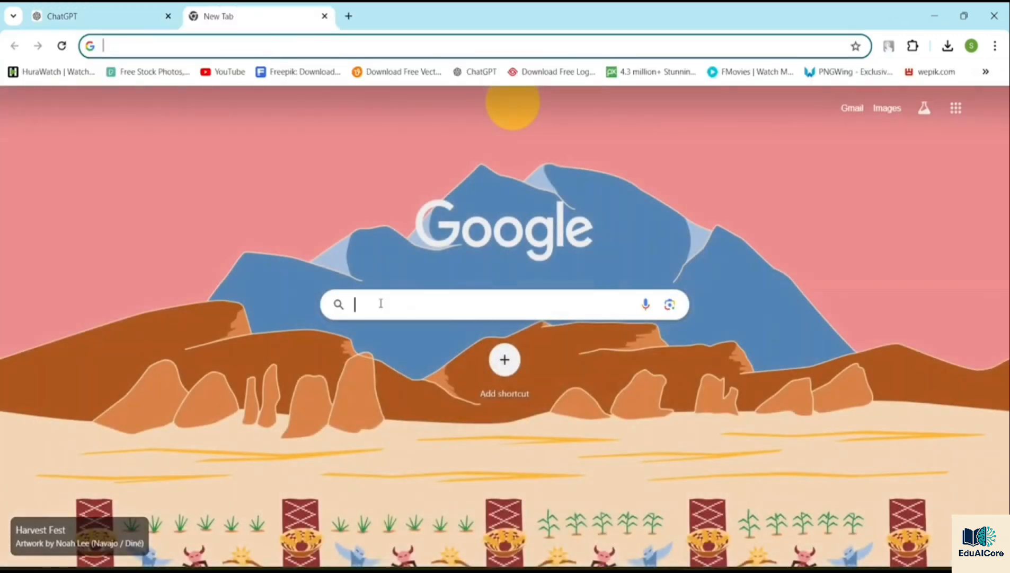
click(381, 303)
text(amazon)
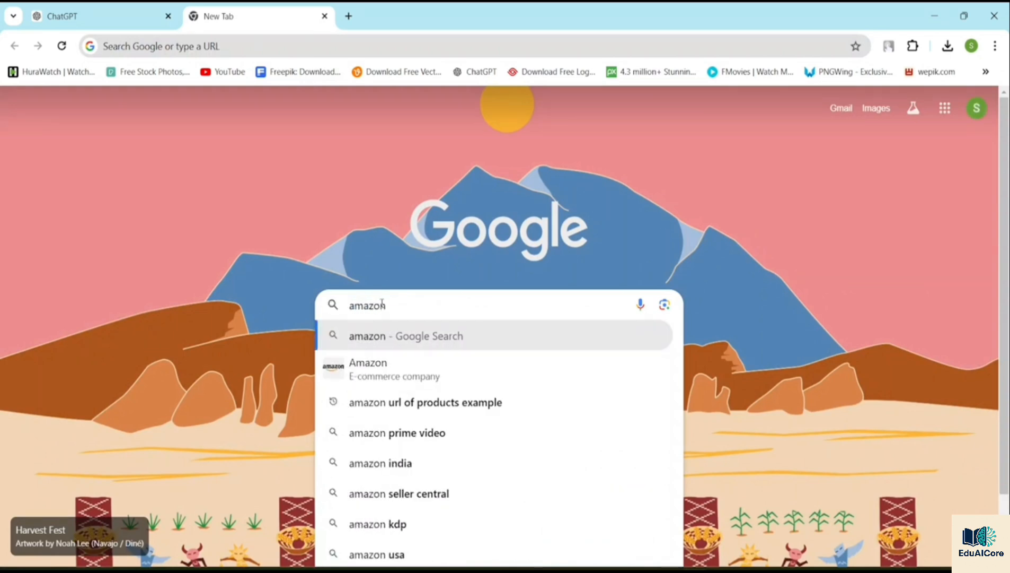
key(Return)
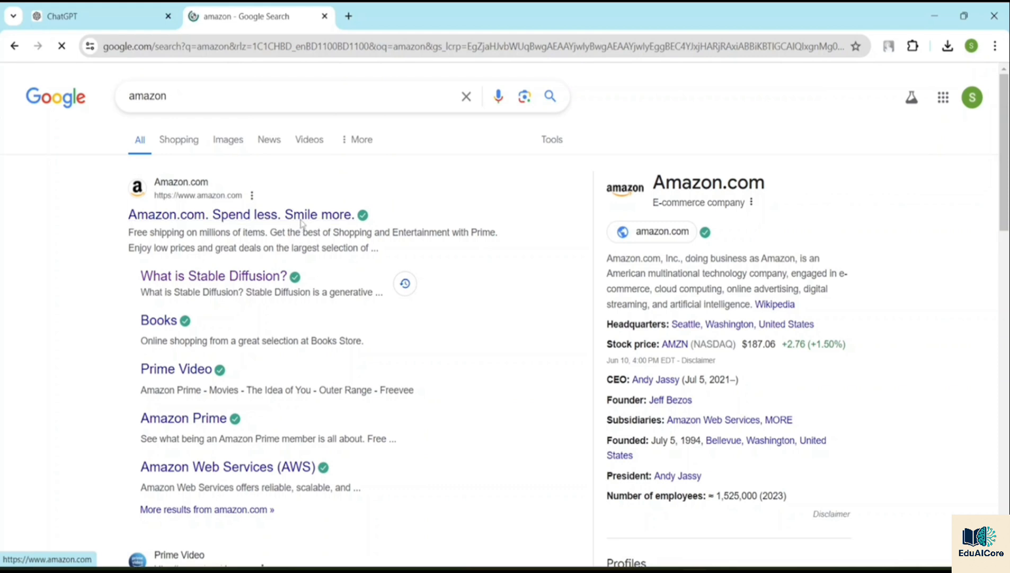
click(301, 219)
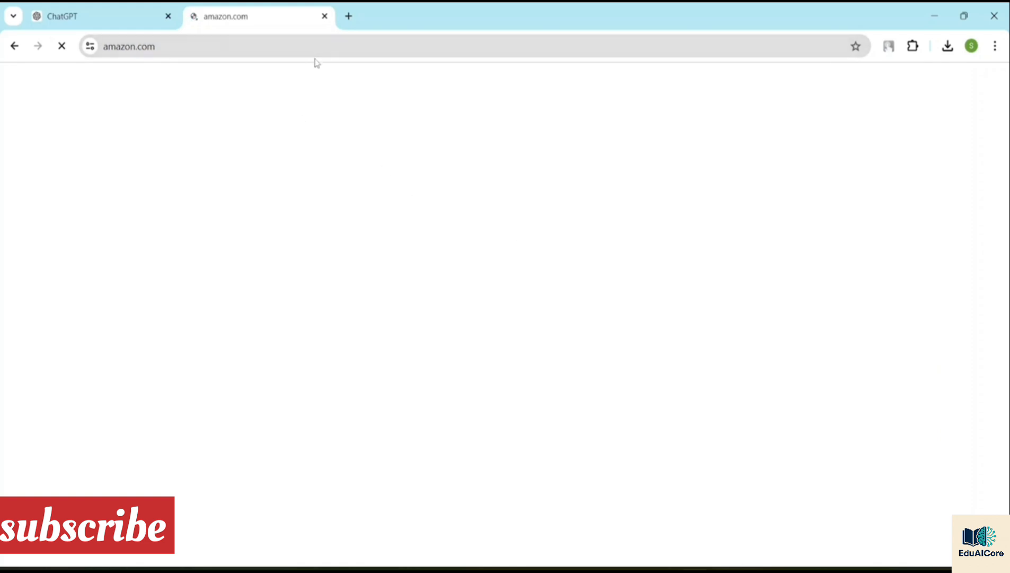
Step: Search Google for "product url" in another new tab, skim the results and check whether the Amazon page has loaded
click(347, 16)
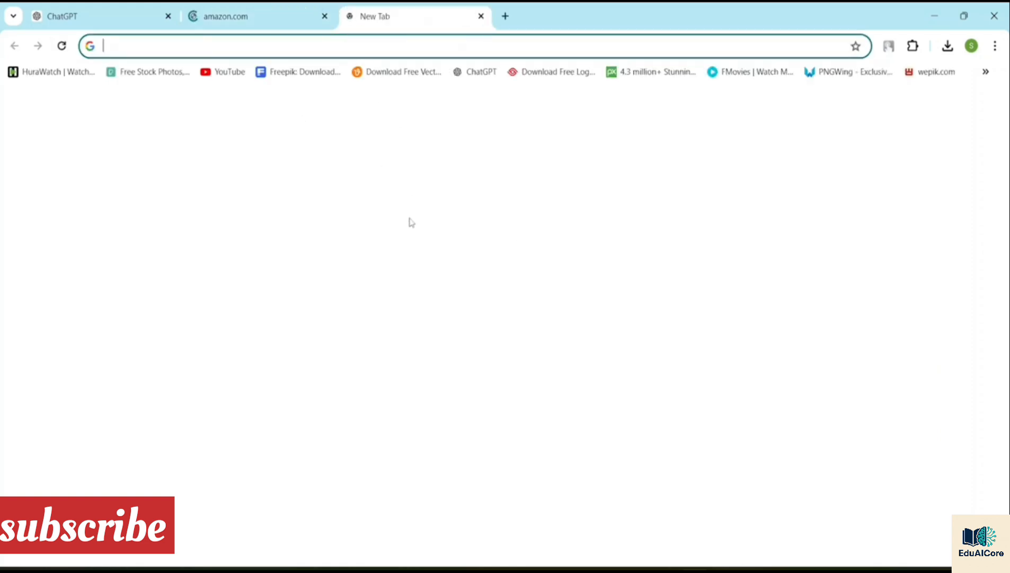
click(385, 307)
text(P)
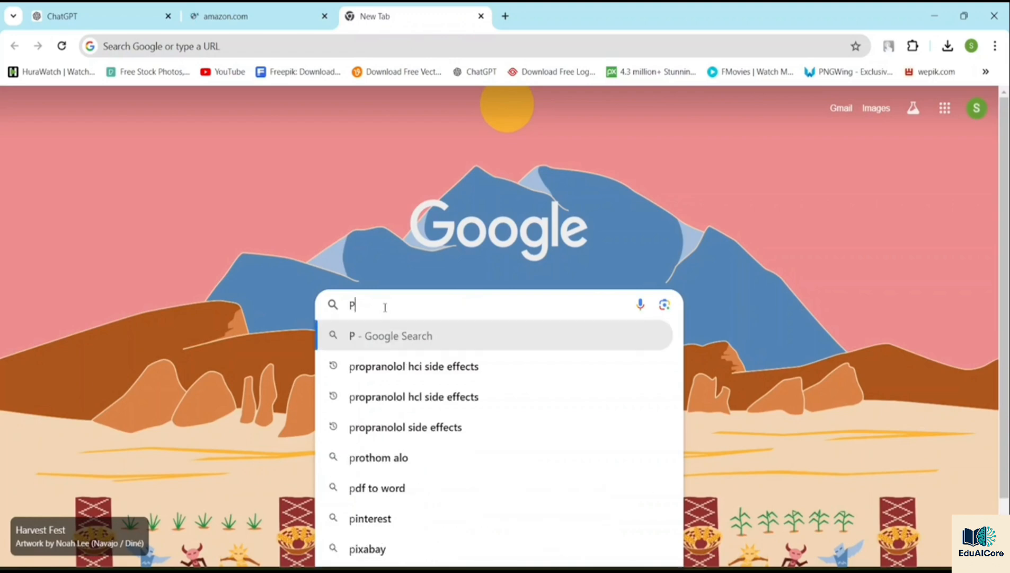
text(roduc)
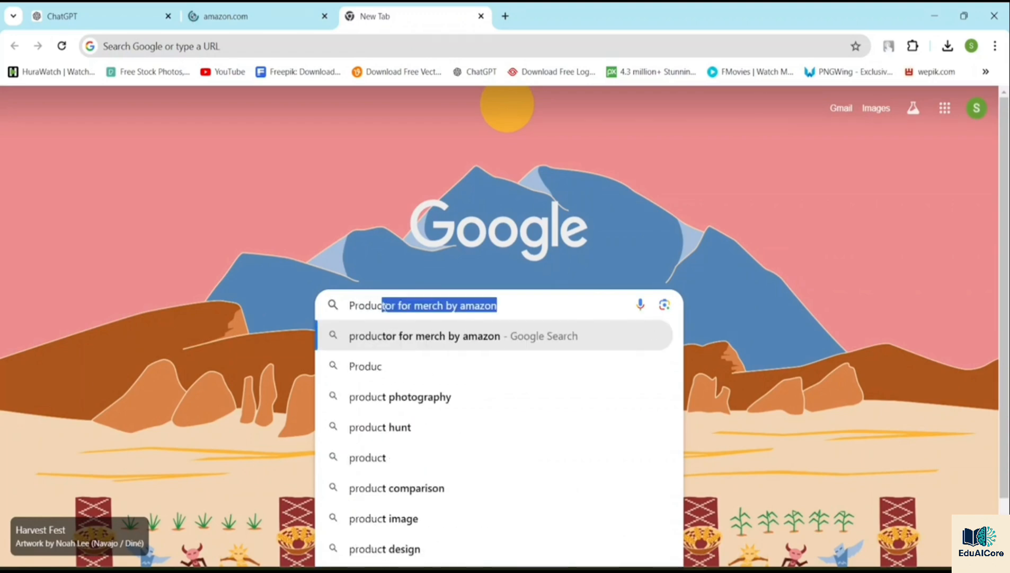
text(t url)
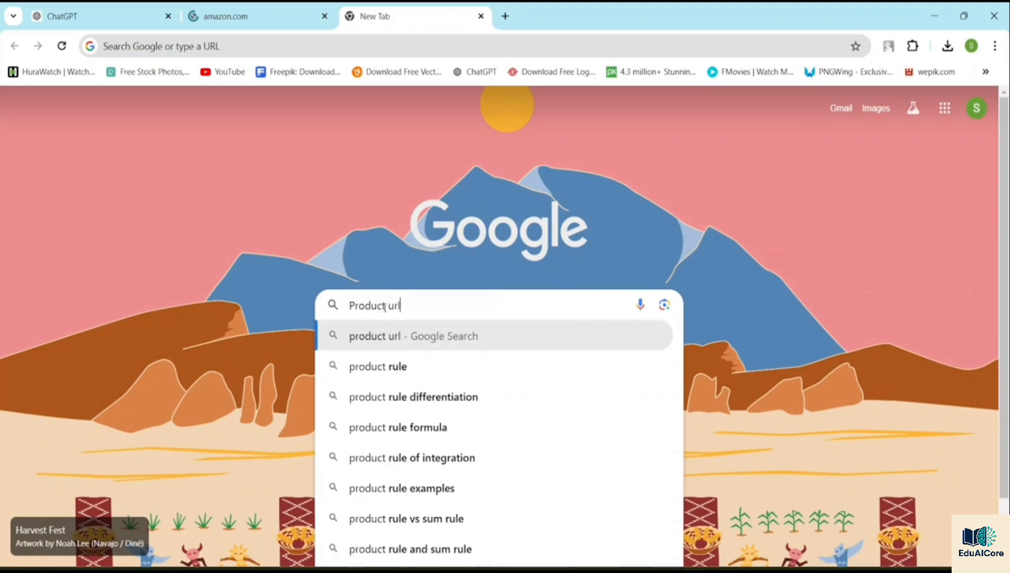
key(Return)
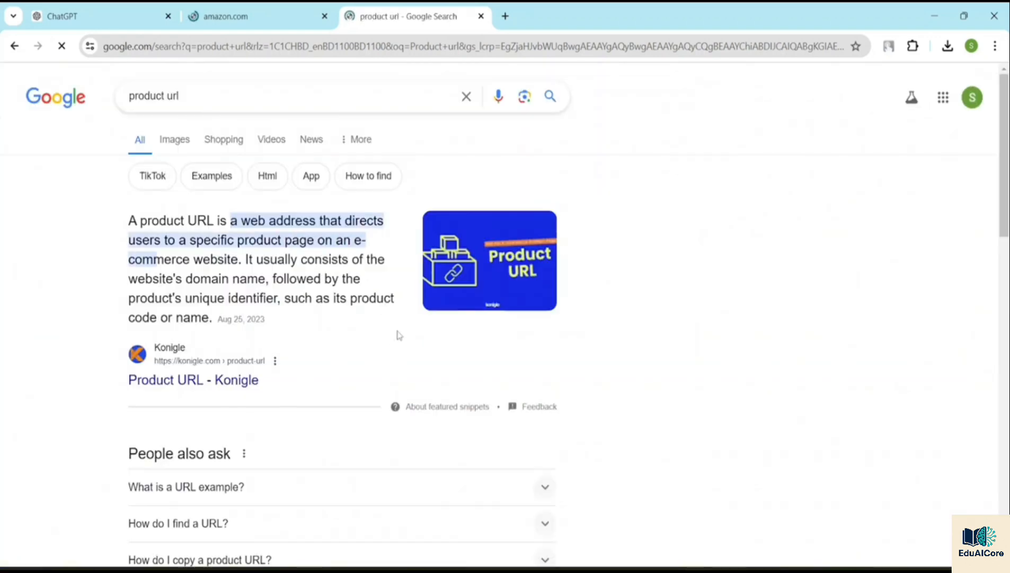
scroll(350, 350, down, 9)
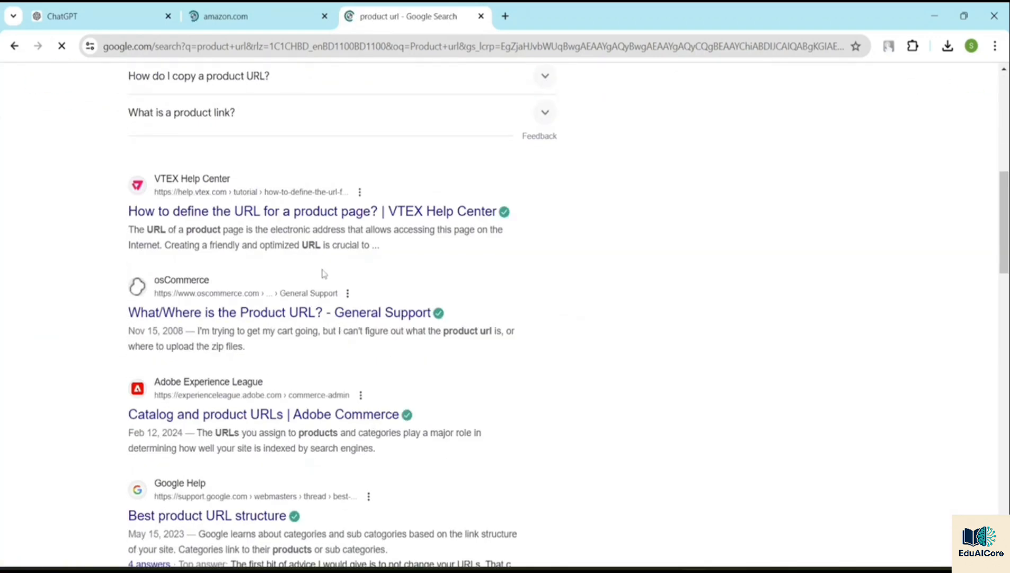
scroll(324, 274, up, 10)
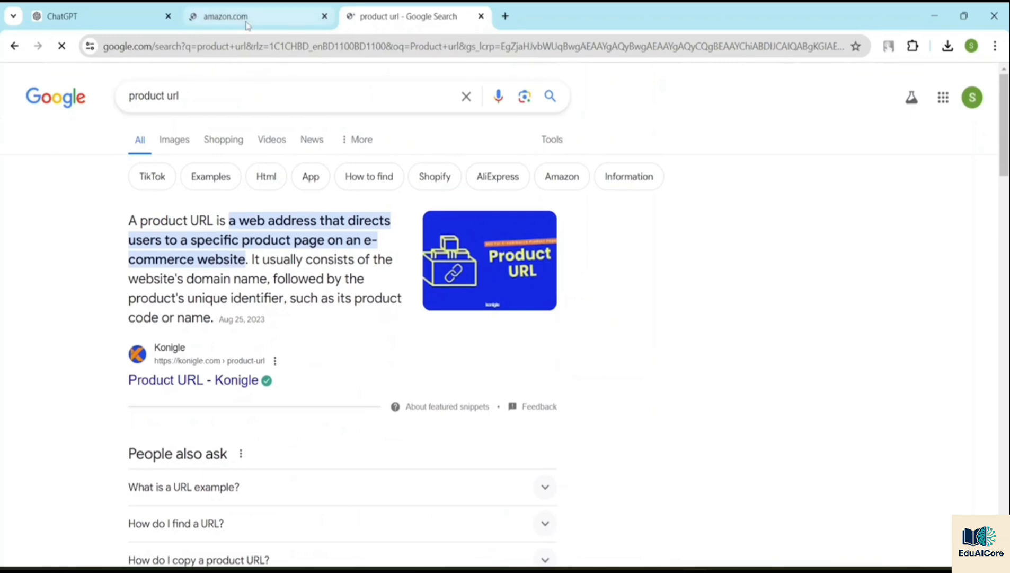
click(252, 24)
click(408, 16)
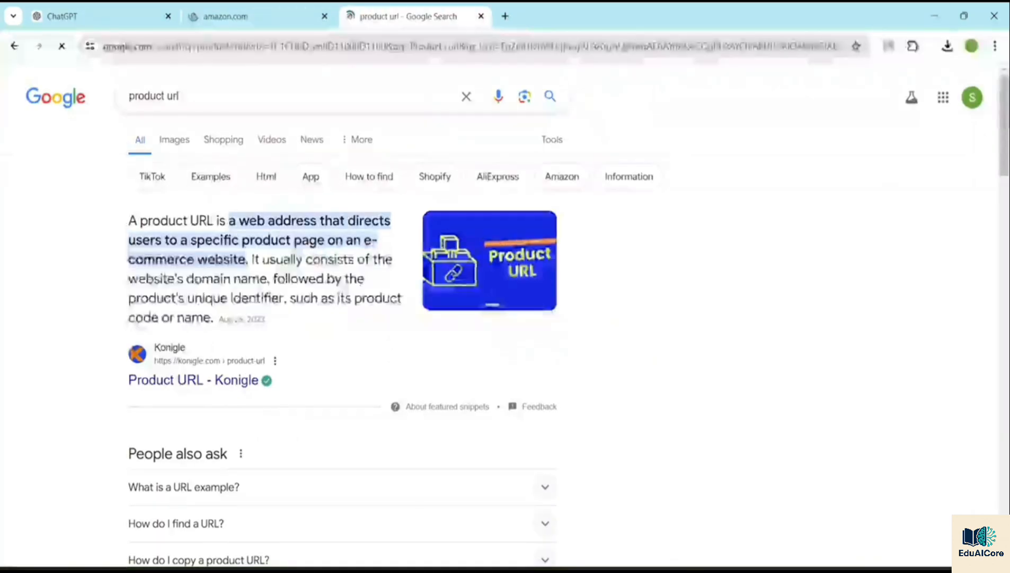
Step: Refine the Google search to "Random product url" and look through the results
click(242, 102)
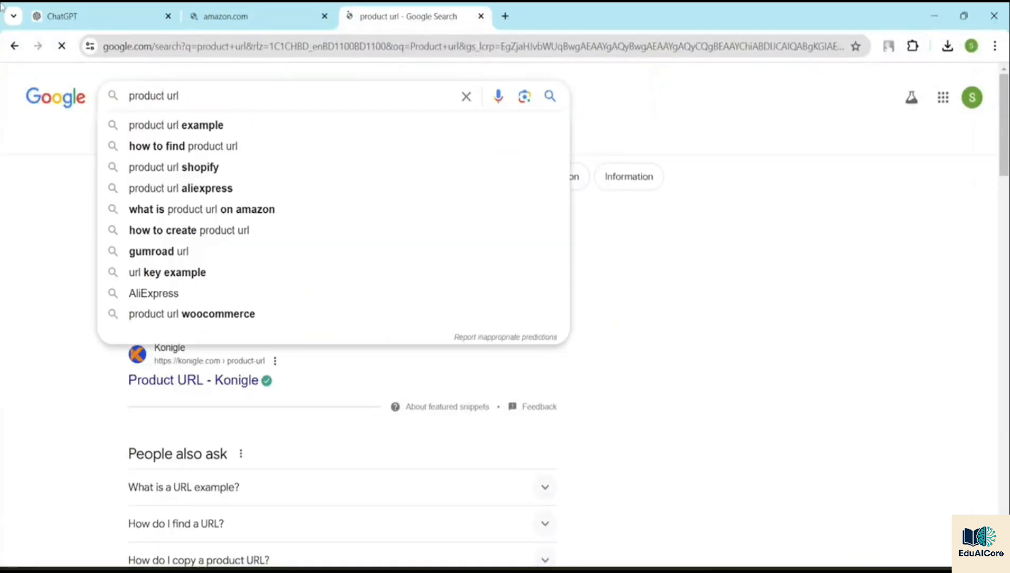
click(129, 96)
text(Rand)
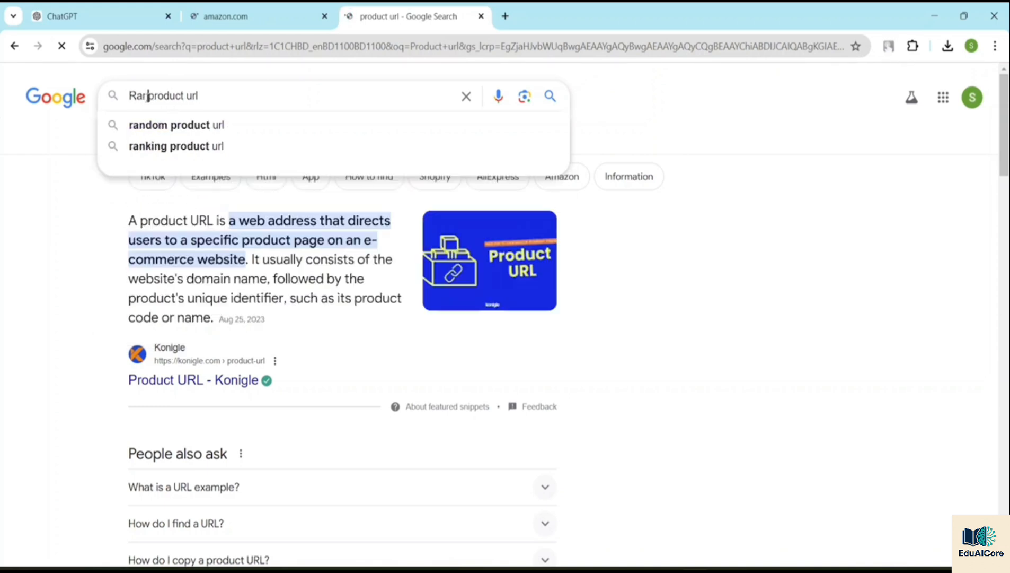
text(om)
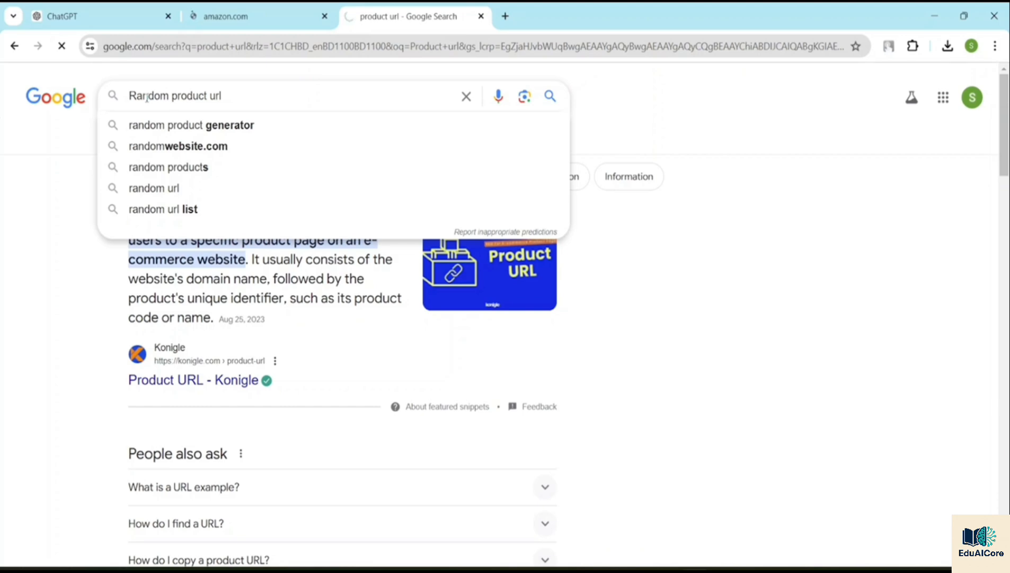
key(Return)
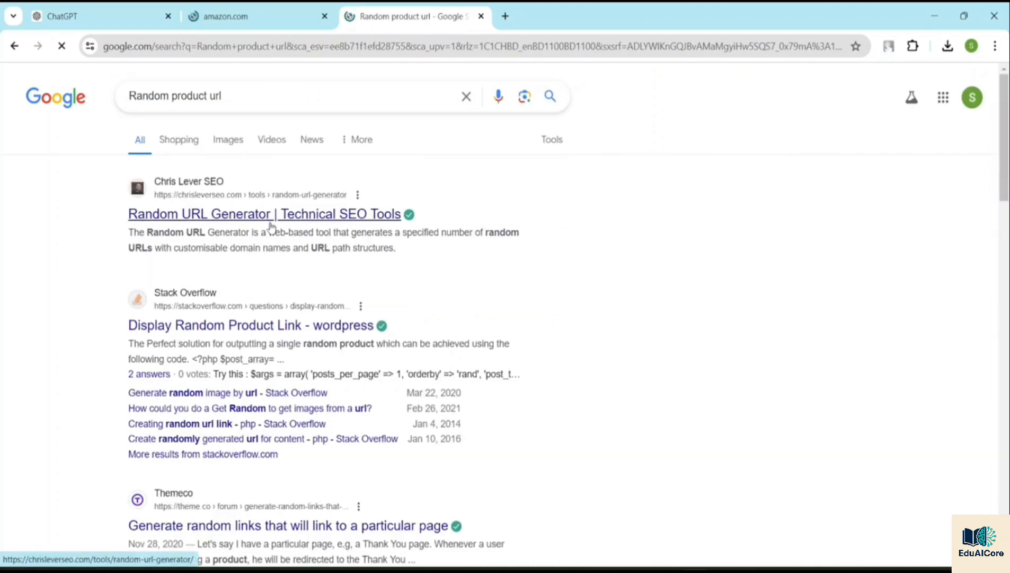
scroll(267, 225, down, 4)
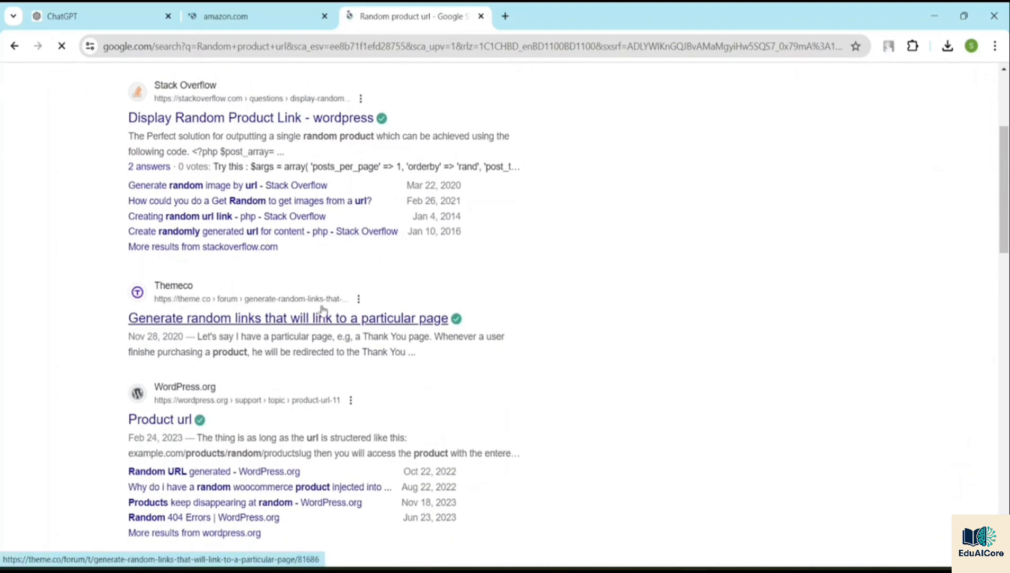
Step: Skim the rest of the "Random product url" results, check the Amazon page and close its tab
scroll(228, 286, down, 5)
scroll(215, 264, down, 4)
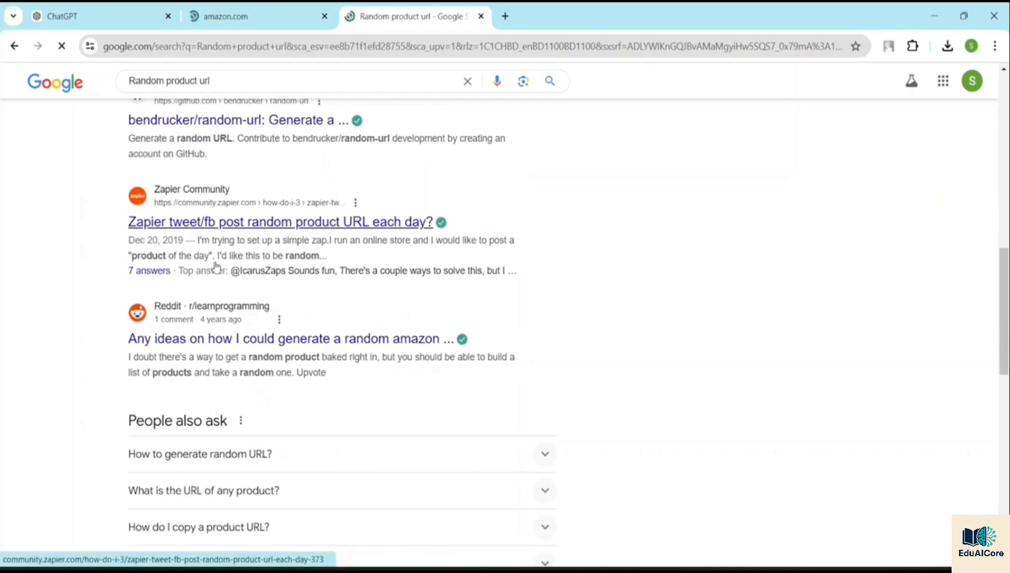
scroll(222, 268, down, 5)
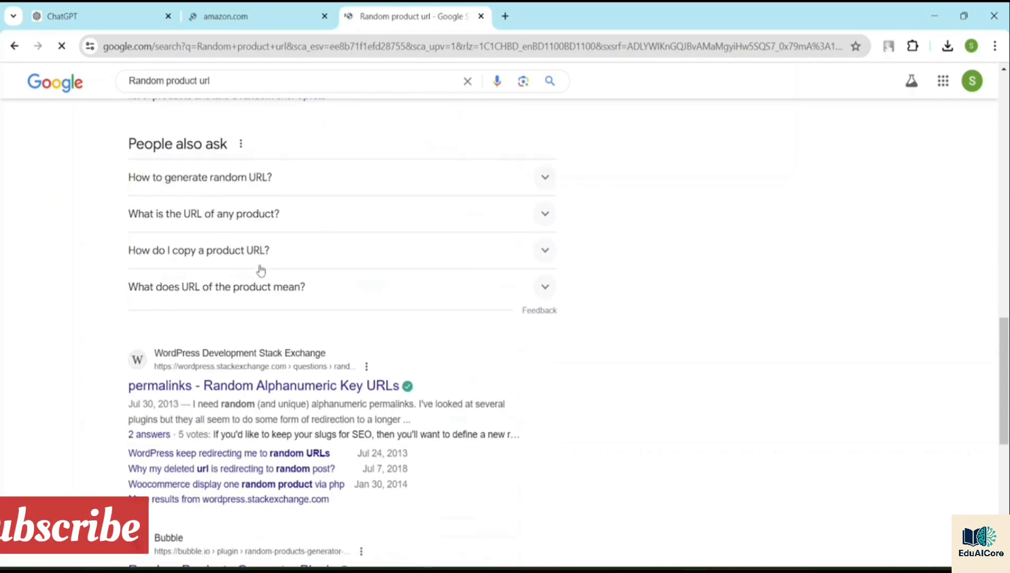
click(245, 16)
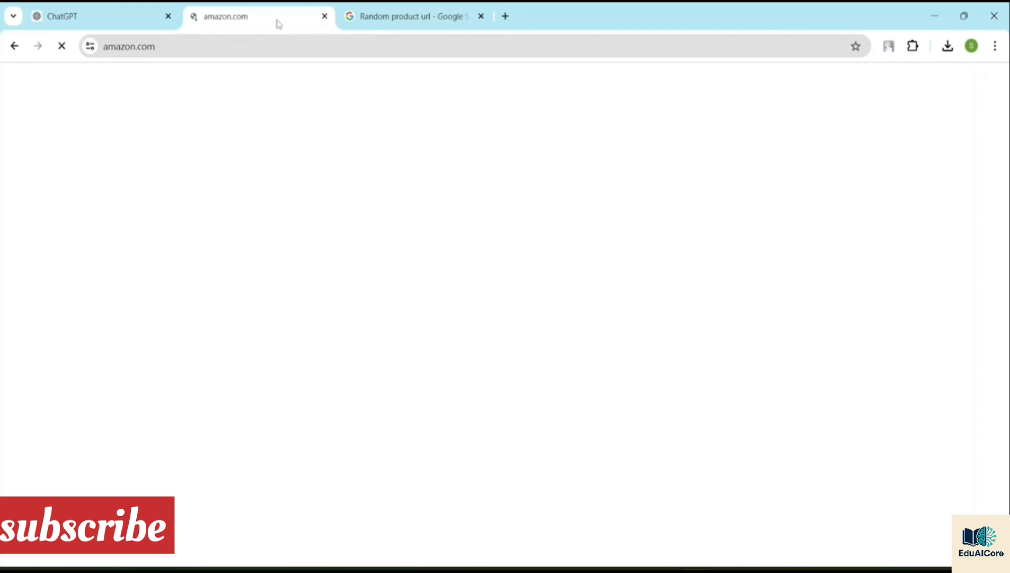
click(324, 17)
Step: Search Google for "Flipkart" in a new browser tab and look through the results
click(346, 15)
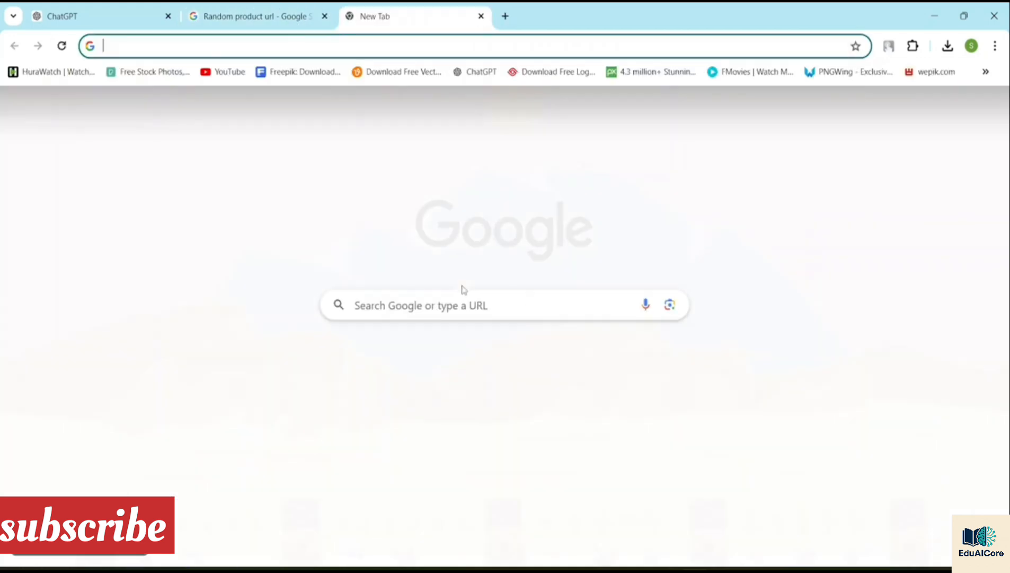
click(398, 307)
text(Fl)
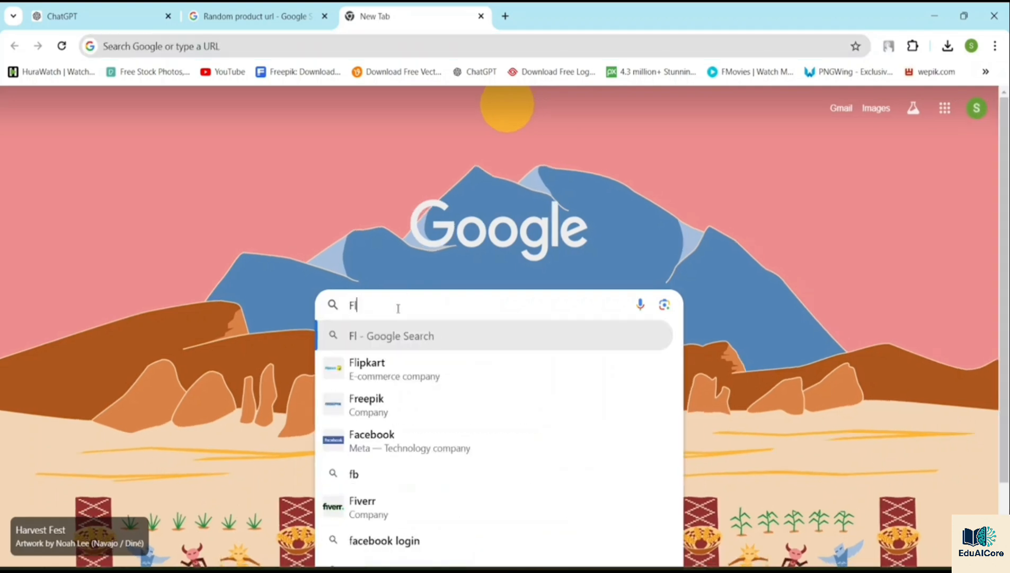
text(ipkart)
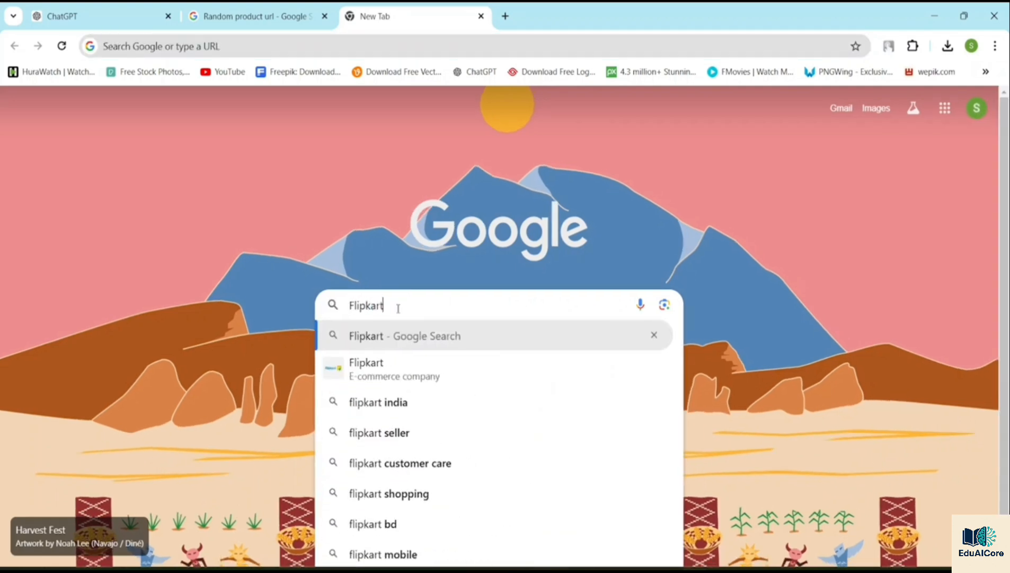
key(Return)
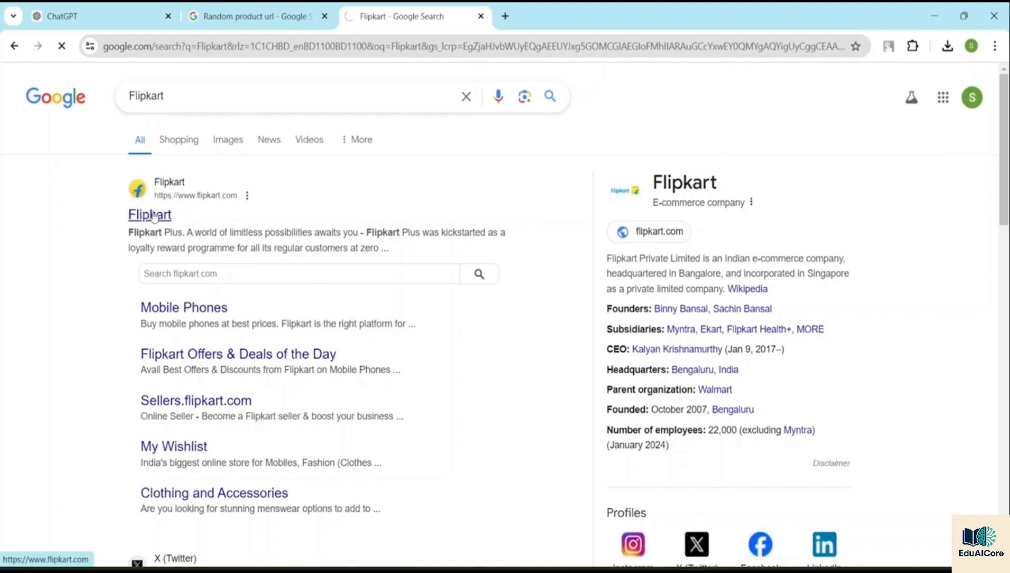
scroll(151, 341, down, 8)
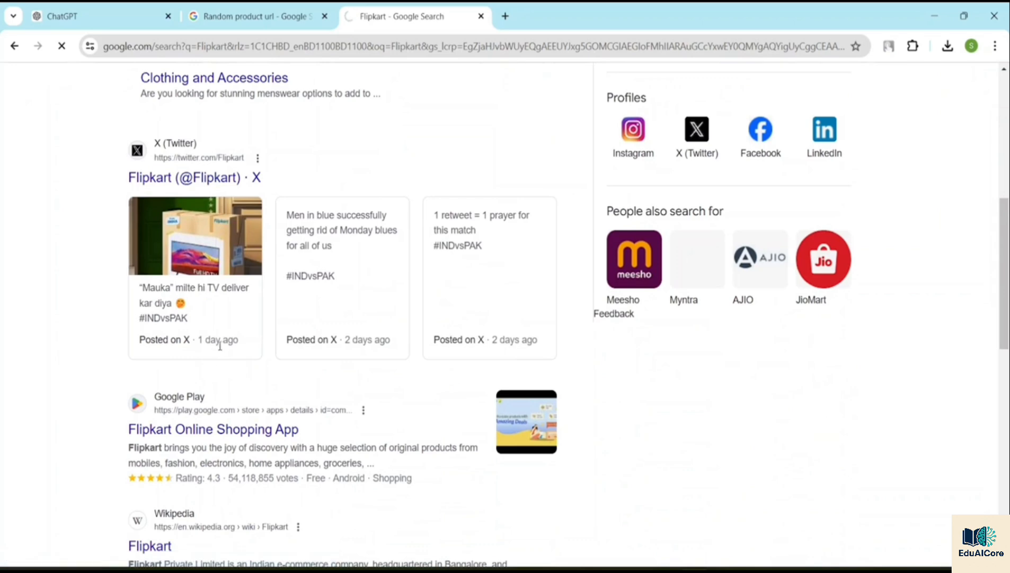
scroll(244, 302, down, 6)
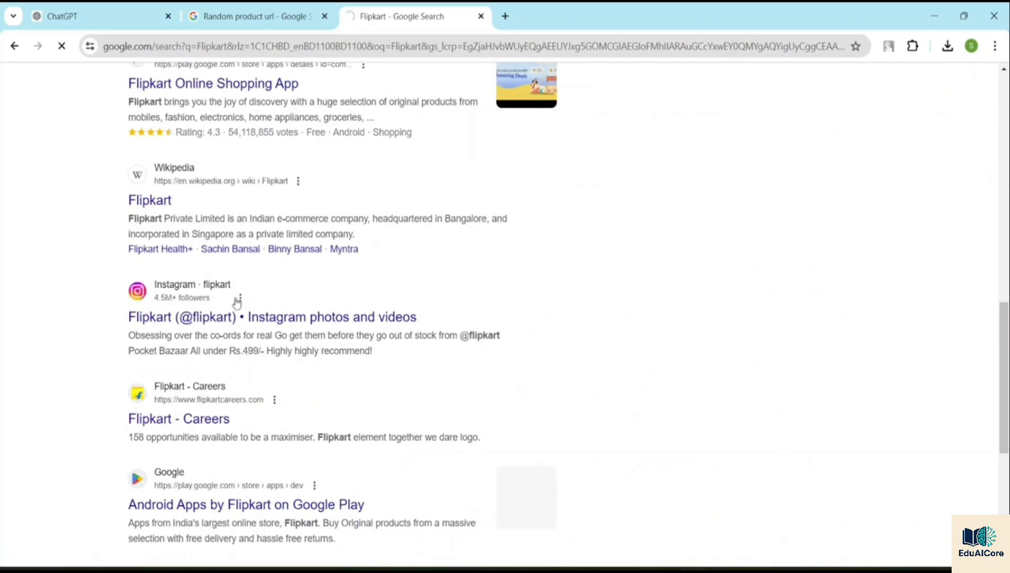
scroll(244, 302, up, 14)
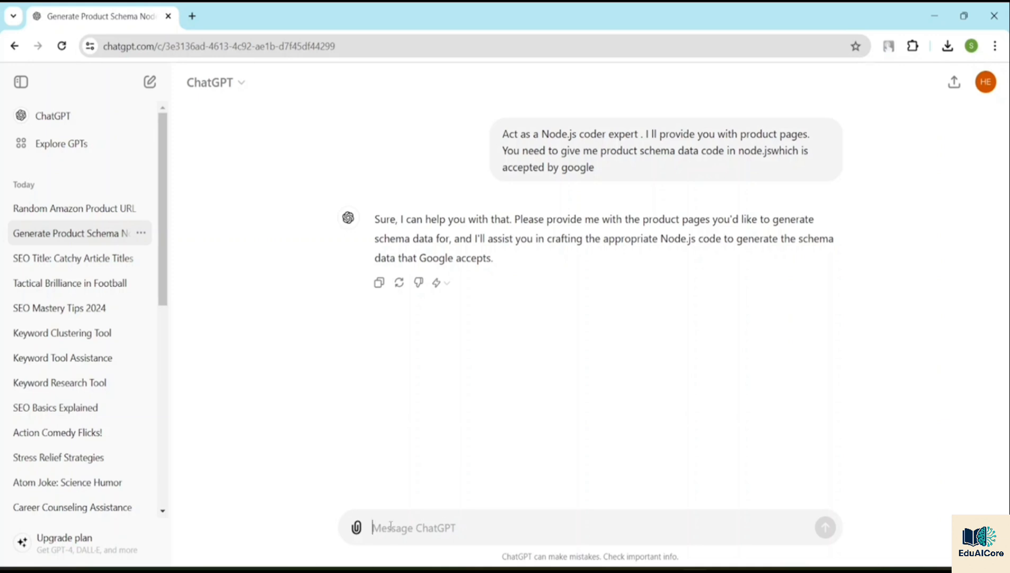
text(This a)
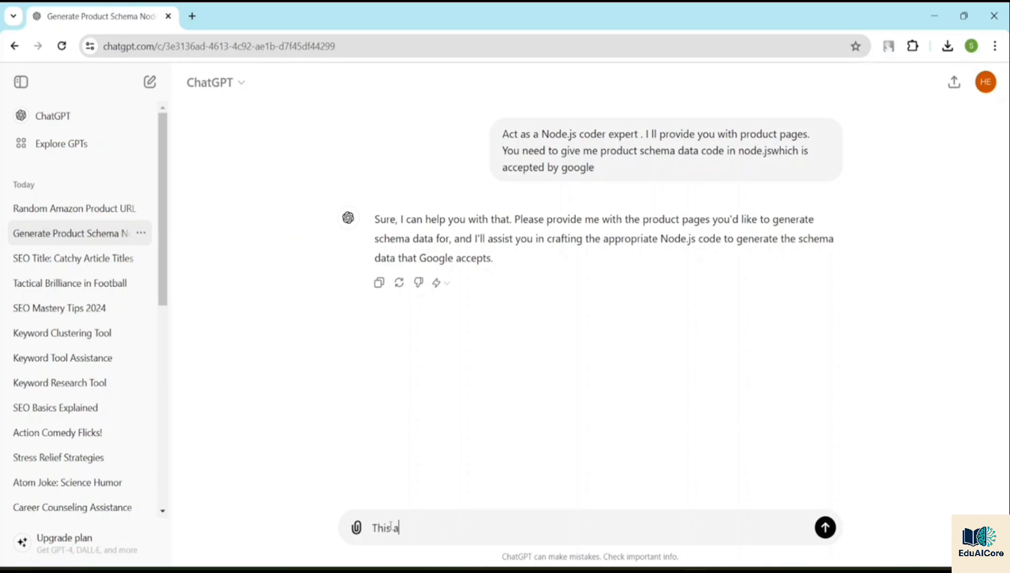
key(BackSpace)
text(is is a refrigerator and the)
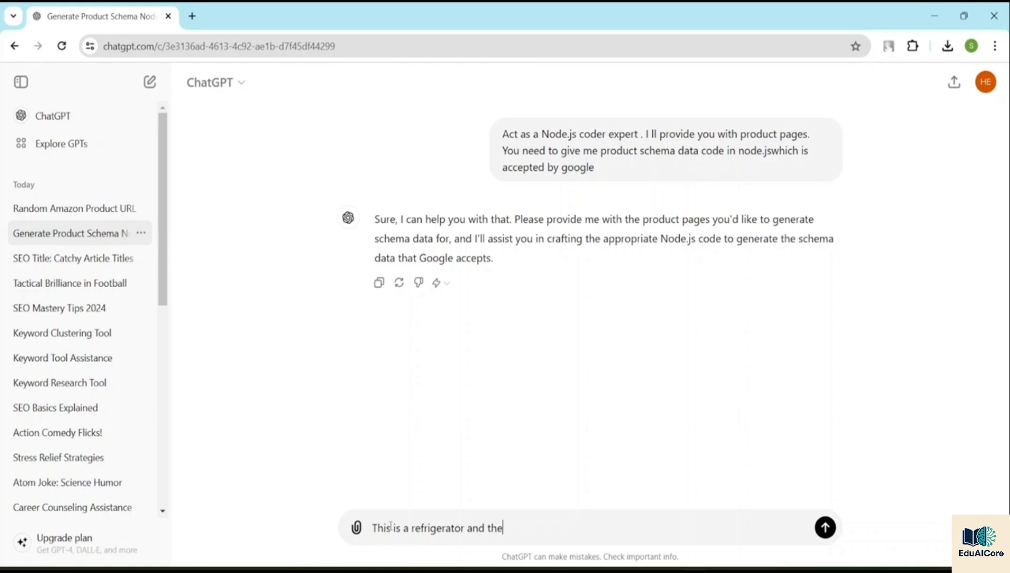
text( url is:)
text(https://www.butterflygroupbd.com/whirlpool-265-liter-glass-door-no-frost-refrigerator)
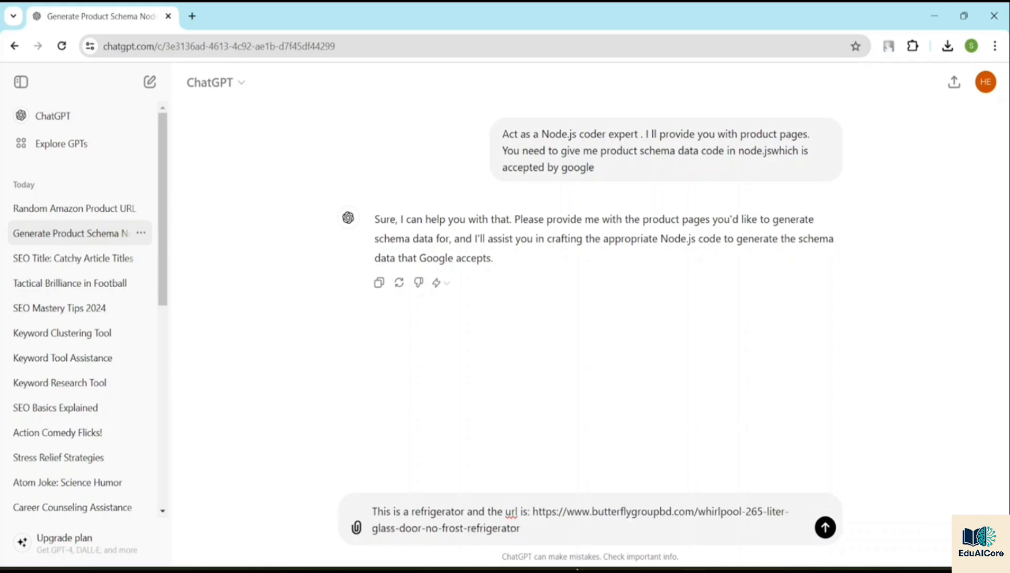
click(825, 529)
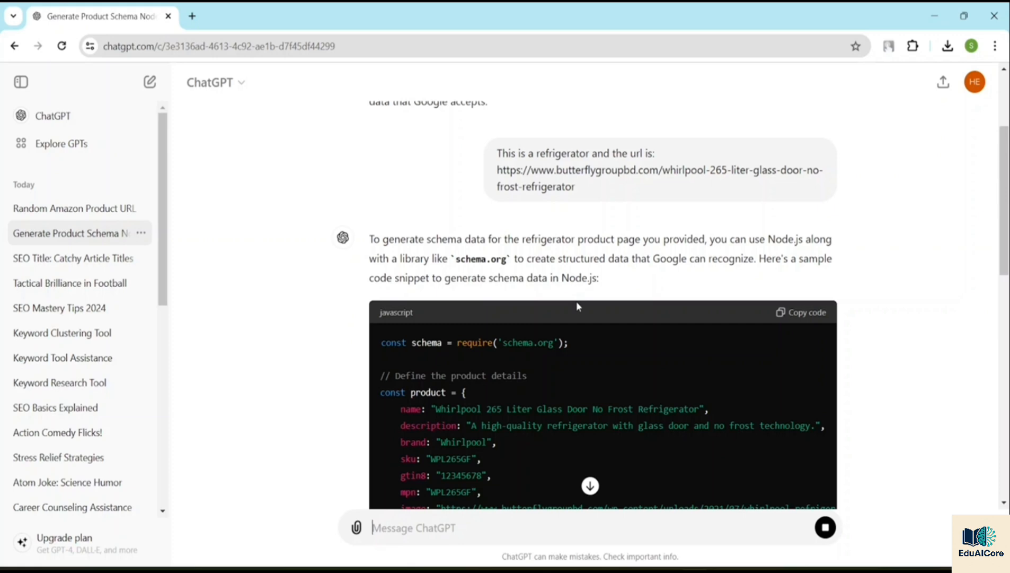
Step: Examine the generated Node.js product schema code for the refrigerator and the explanation below it
scroll(578, 303, up, 3)
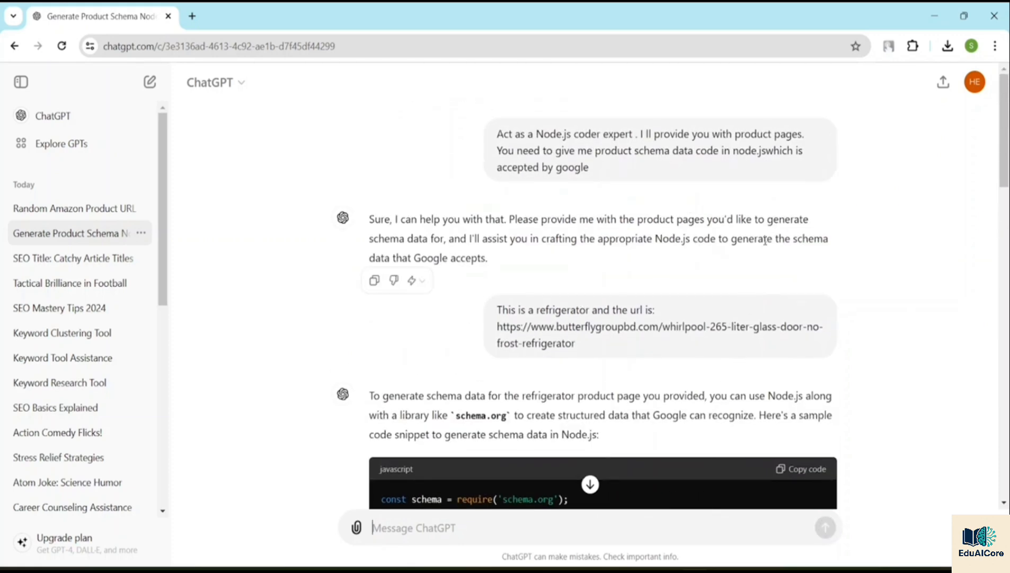
scroll(465, 289, down, 9)
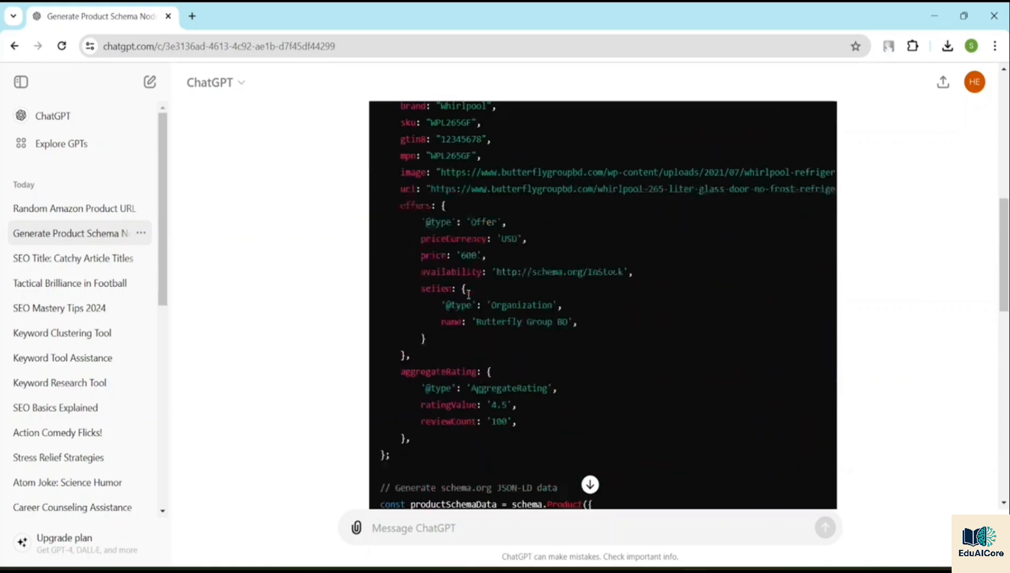
scroll(469, 293, up, 4)
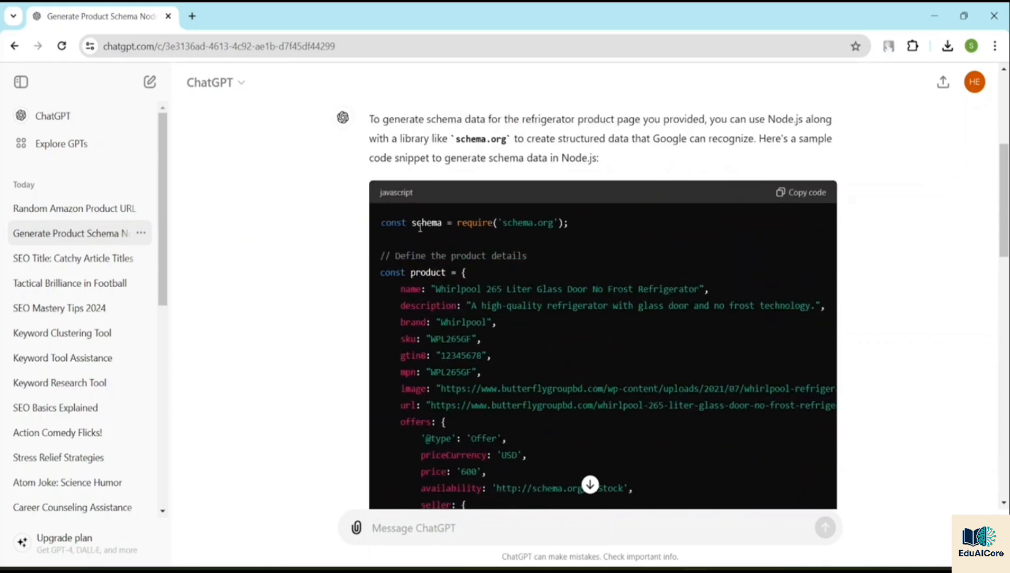
scroll(492, 254, down, 3)
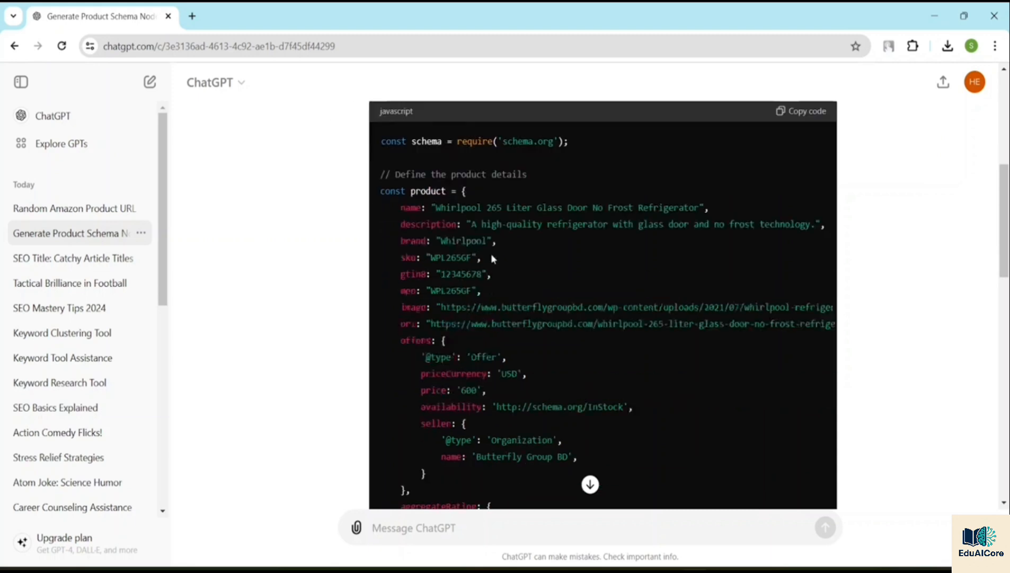
scroll(492, 255, down, 12)
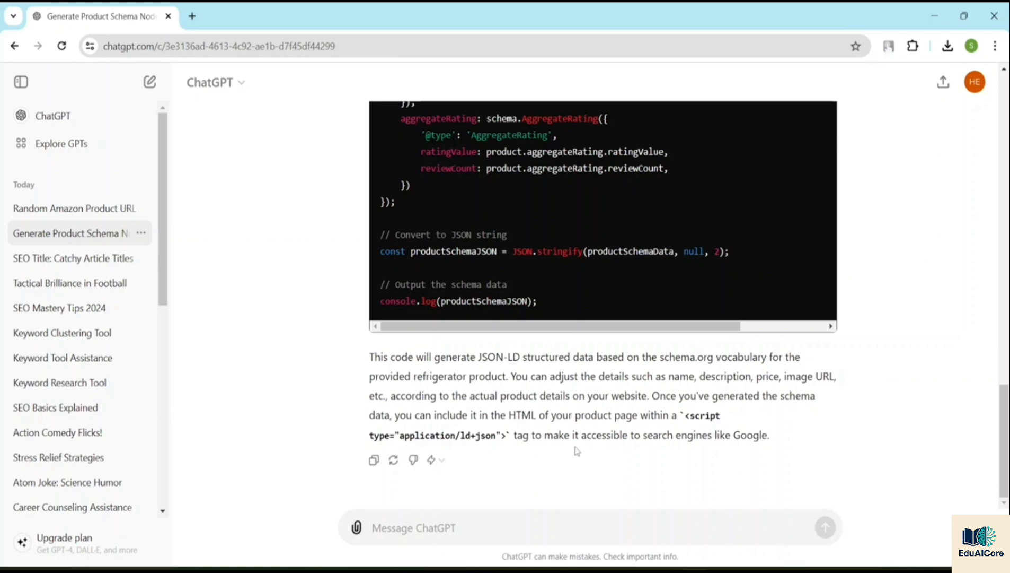
scroll(579, 390, up, 15)
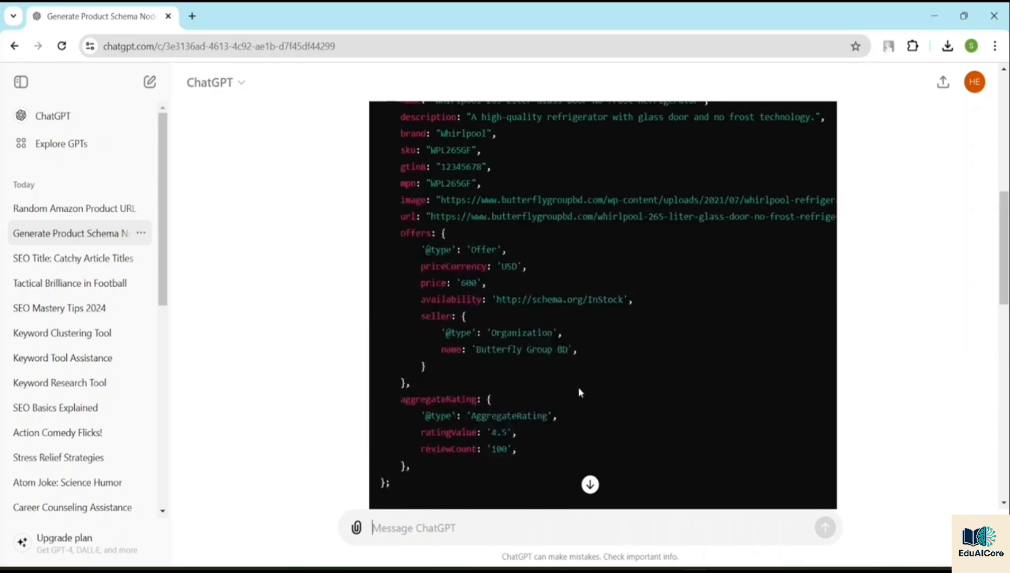
scroll(562, 381, down, 3)
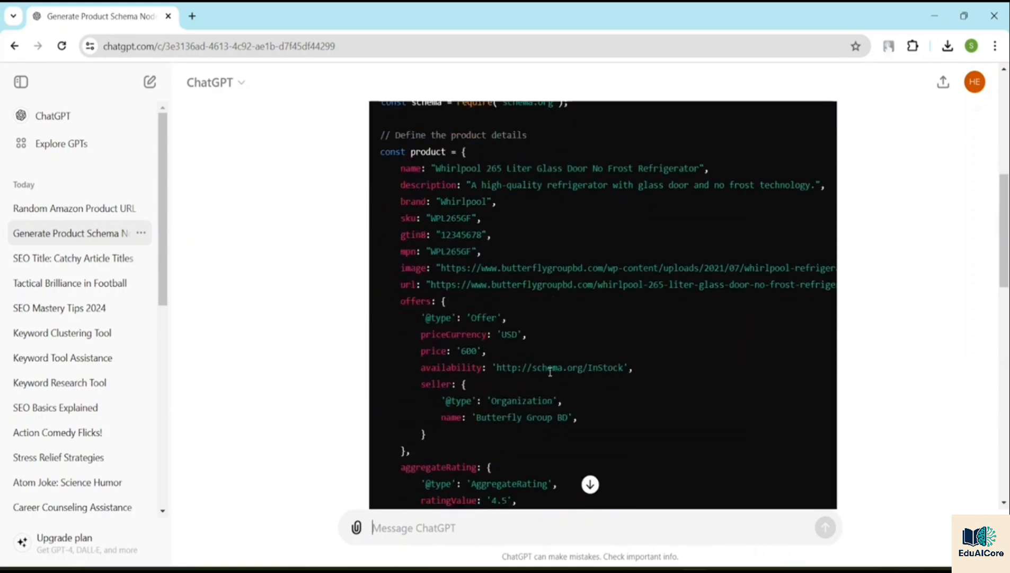
scroll(550, 371, up, 8)
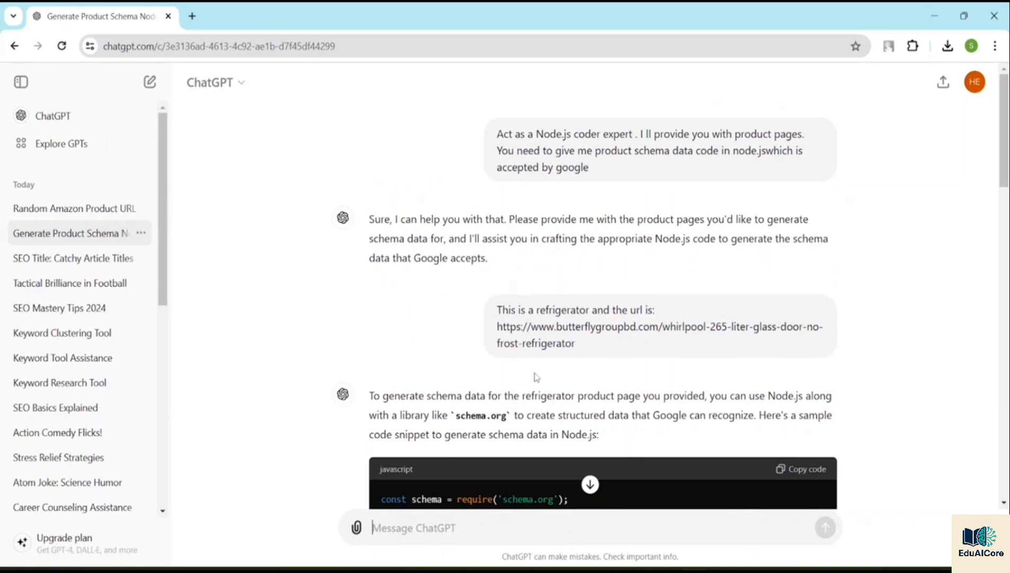